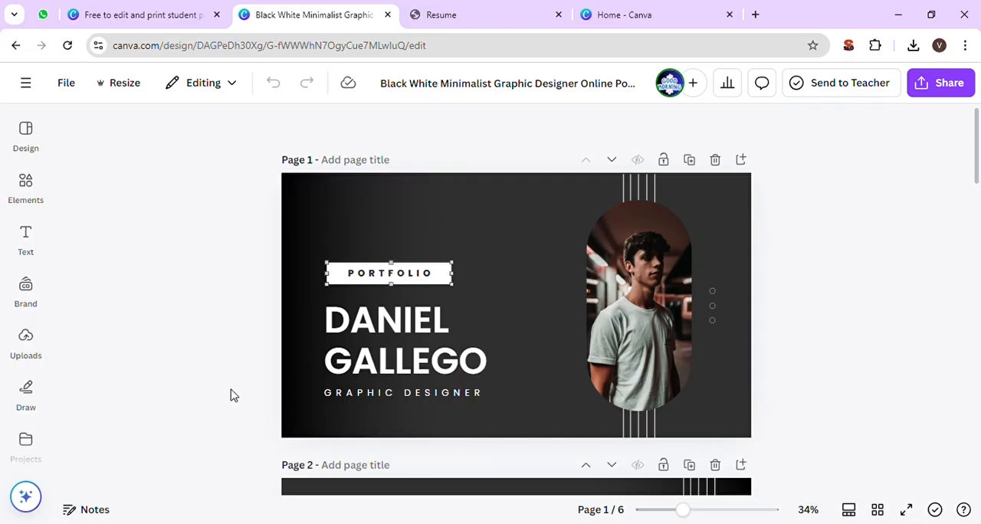
- Go to the Canva home page, search for "online portfolio" and open the Online Portfolio template category
key(End)
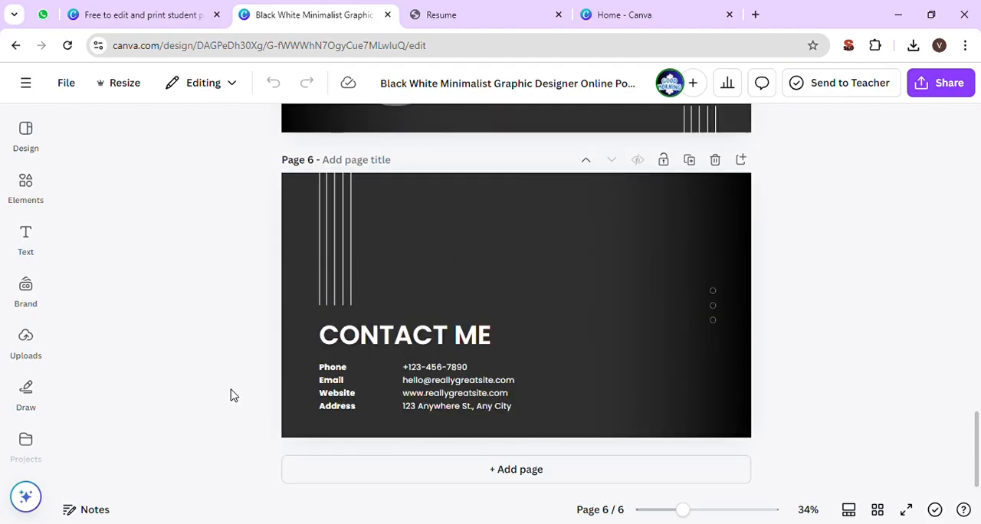
click(693, 8)
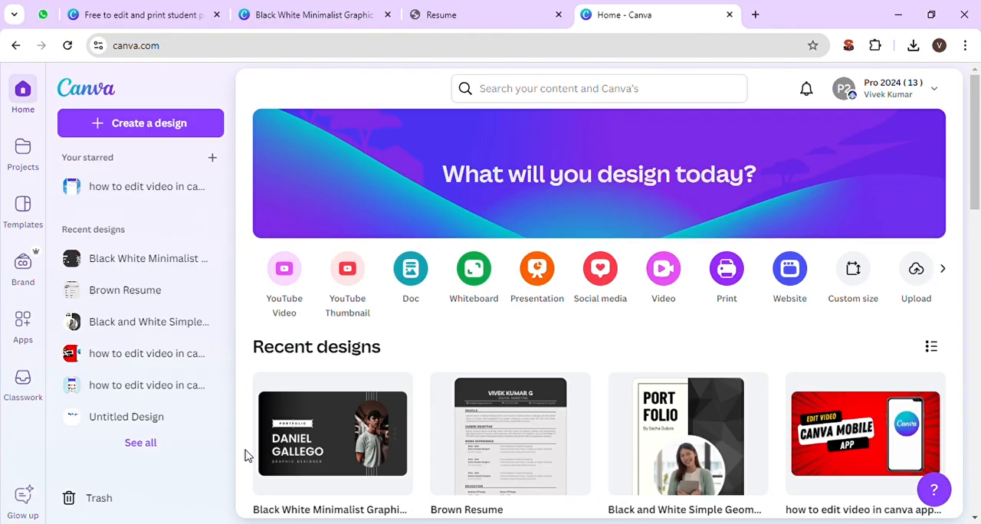
scroll(253, 339, down, 10)
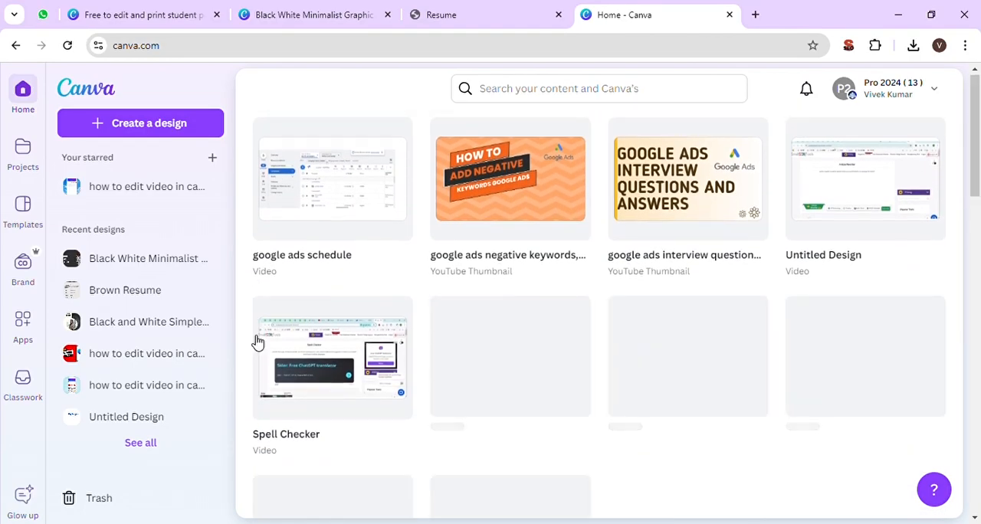
scroll(257, 343, up, 10)
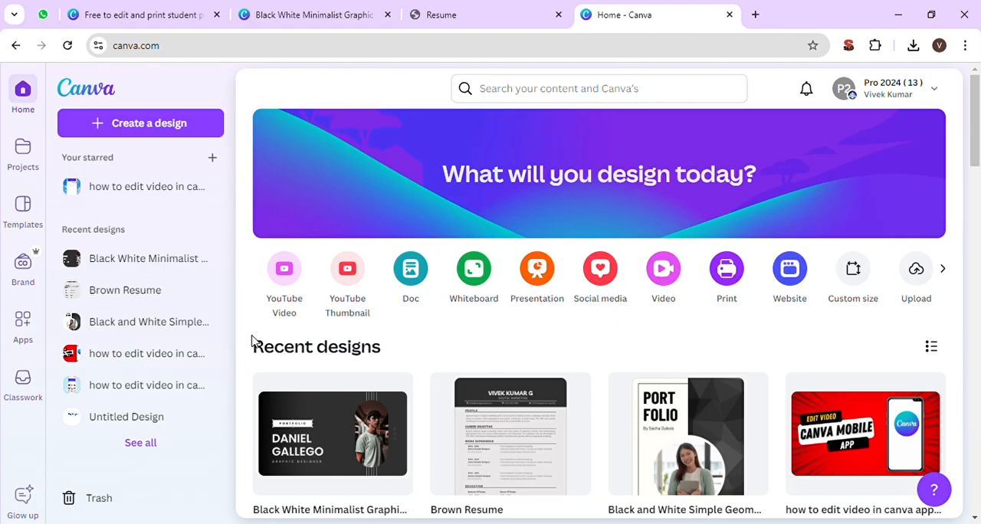
click(565, 99)
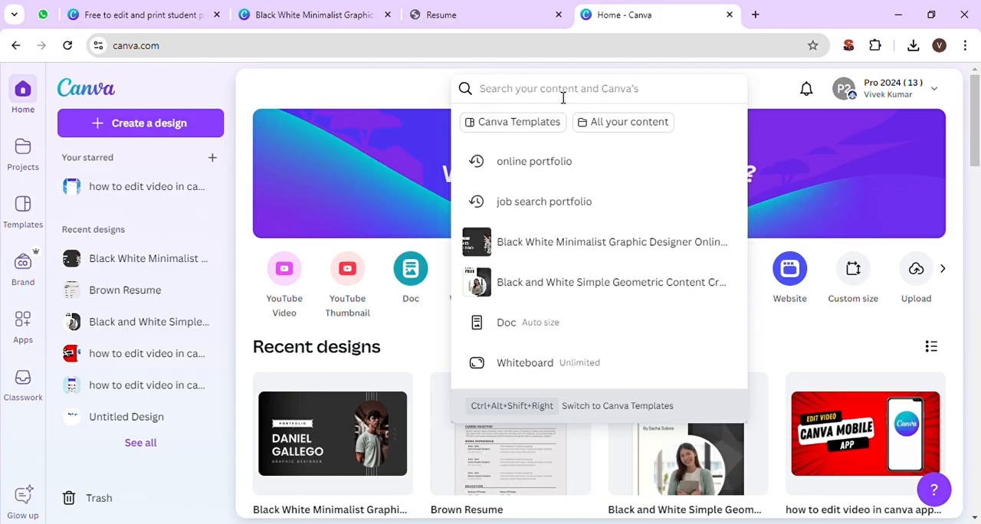
text(online)
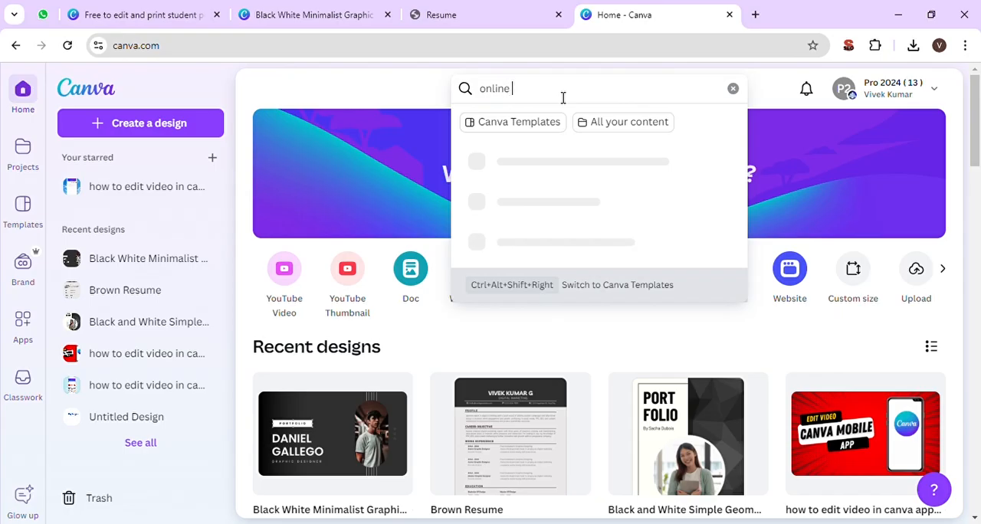
text( port)
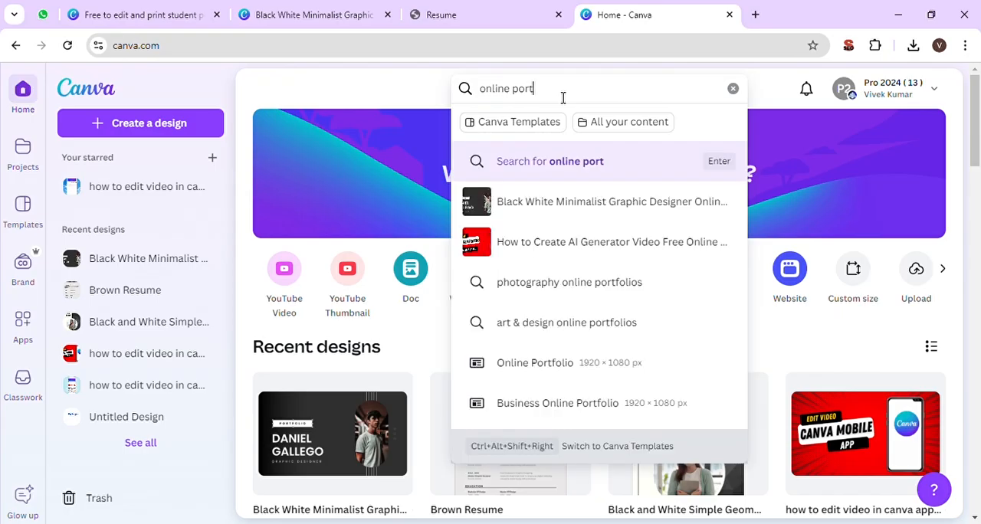
text(folio)
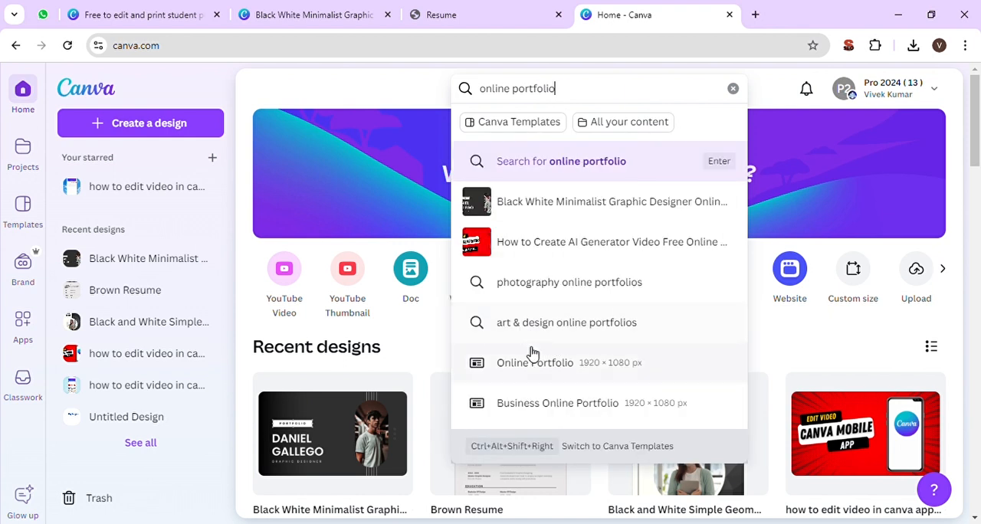
click(567, 371)
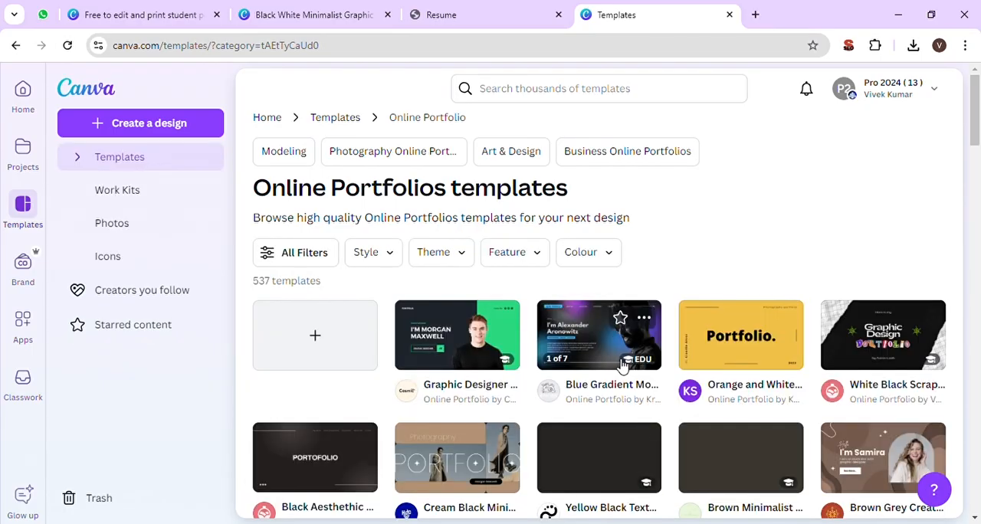
- Find the Black White Minimalist Graphic Designer Online Portfolio template in the category and open its details in a separate tab
scroll(622, 366, down, 2)
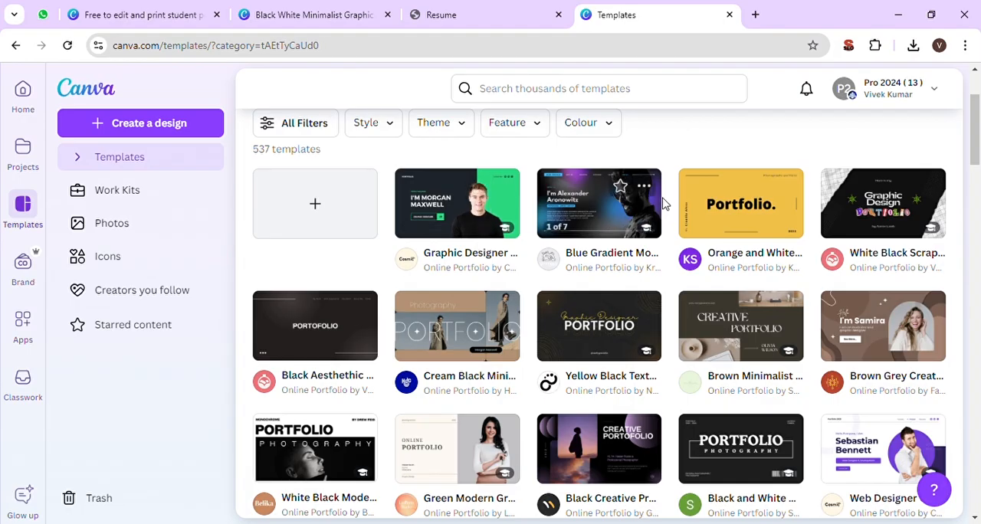
scroll(619, 307, down, 1)
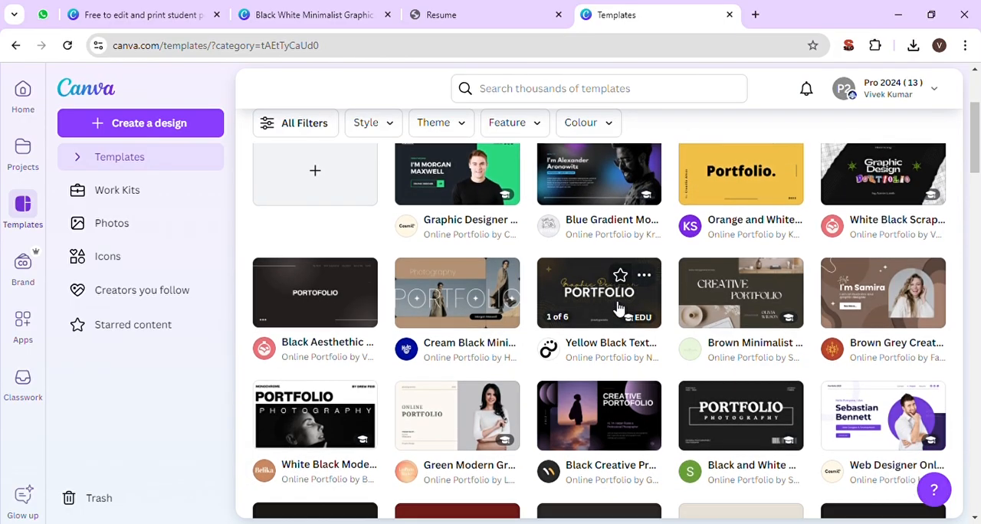
scroll(619, 307, down, 1)
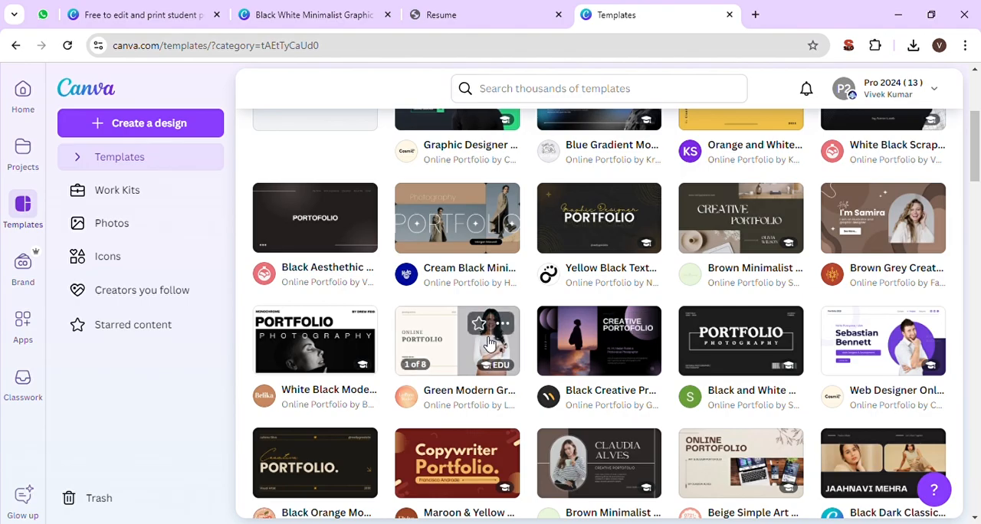
scroll(489, 345, down, 5)
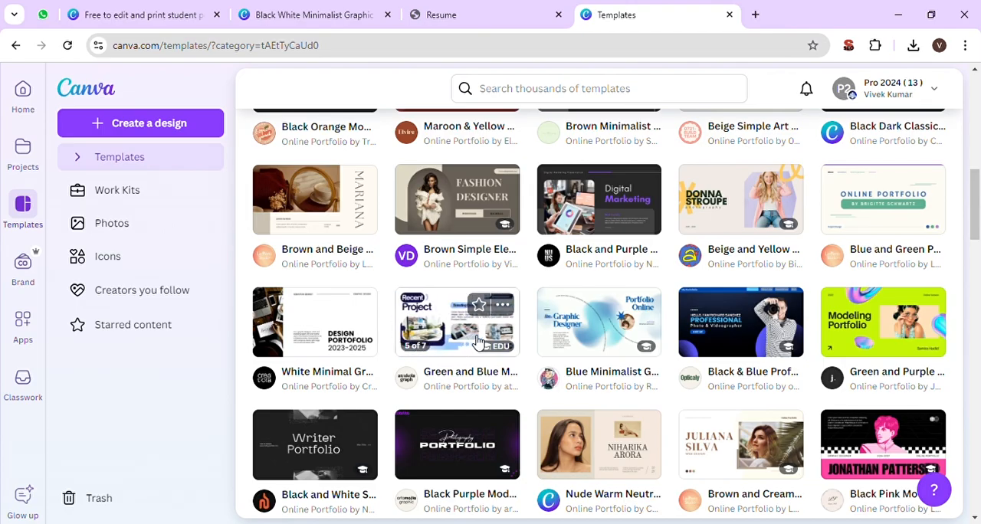
scroll(606, 341, down, 5)
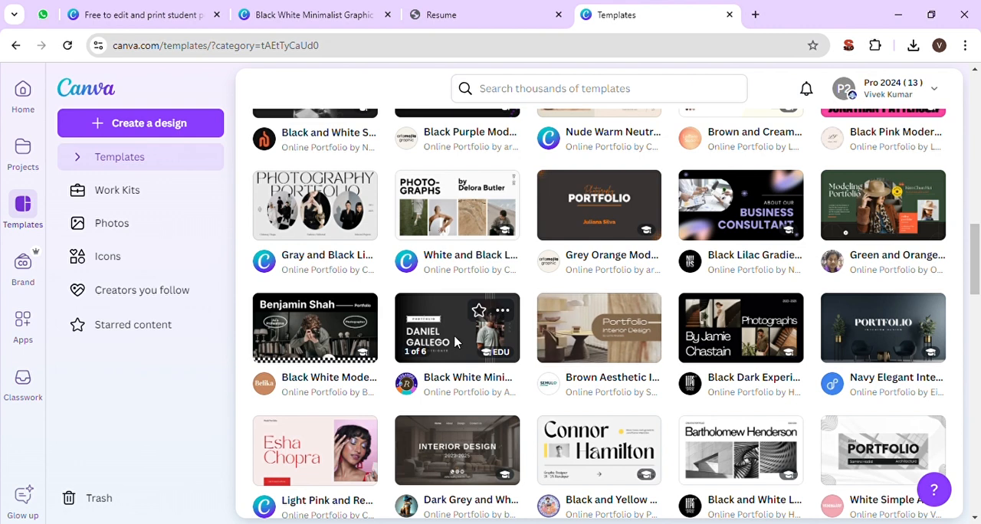
middle_click(577, 185)
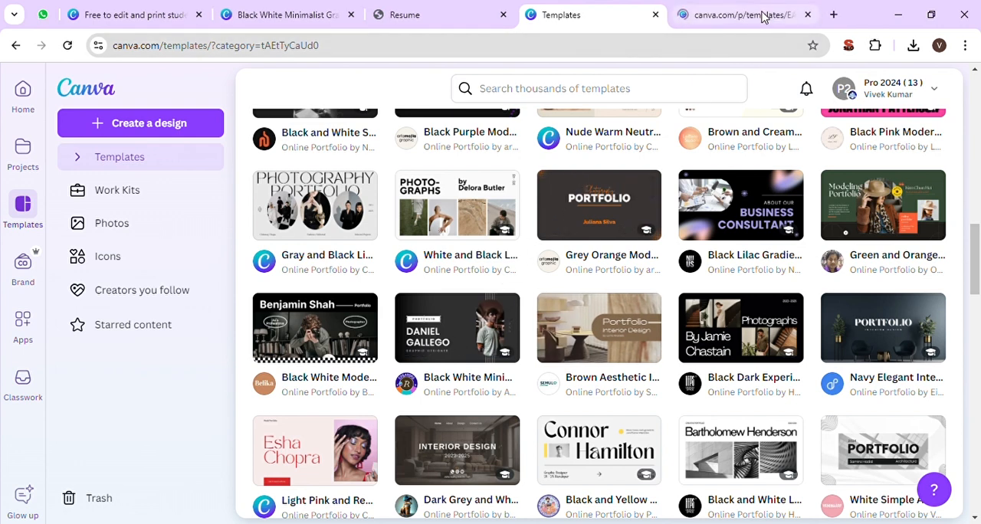
click(762, 16)
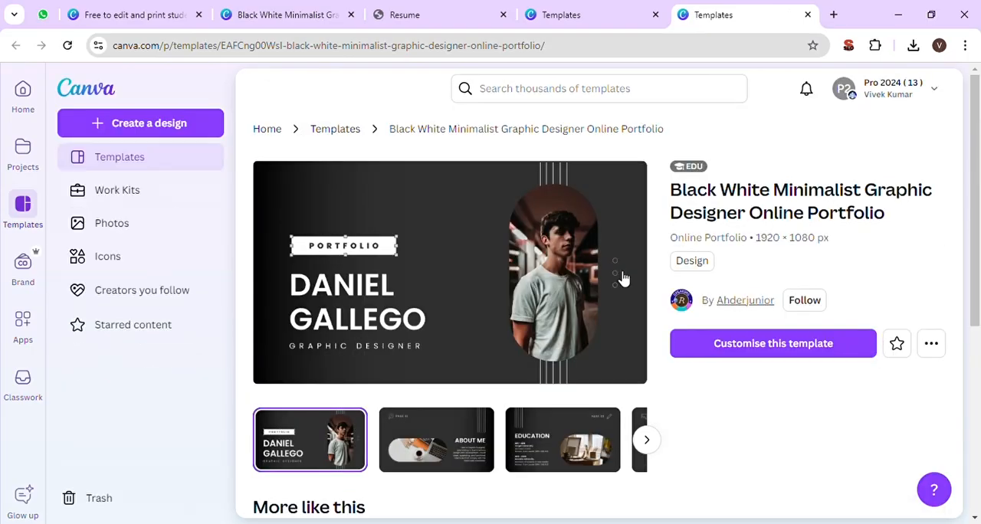
- Preview the template's About Me, Education and Contact Me pages and look through more of the online portfolio templates
scroll(748, 383, down, 1)
scroll(748, 383, down, 1)
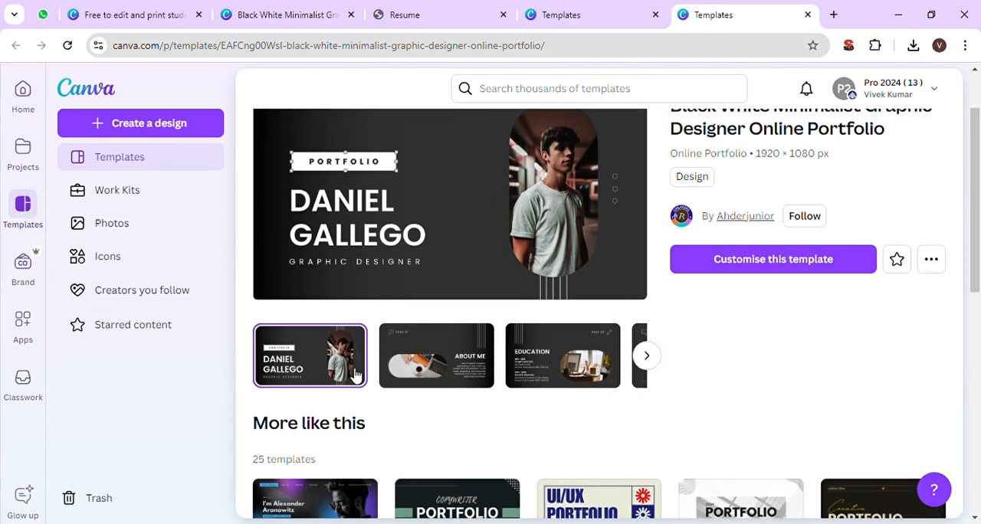
click(420, 366)
click(548, 357)
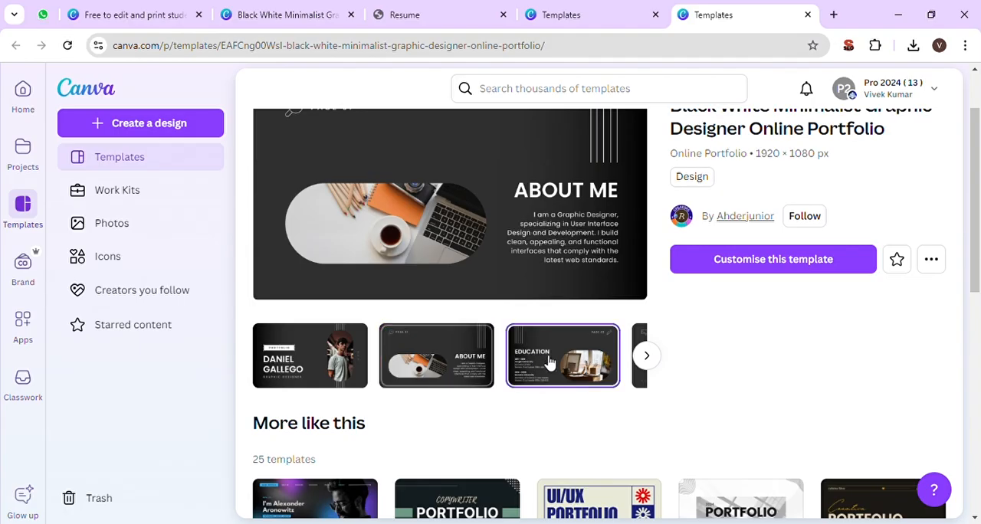
click(648, 357)
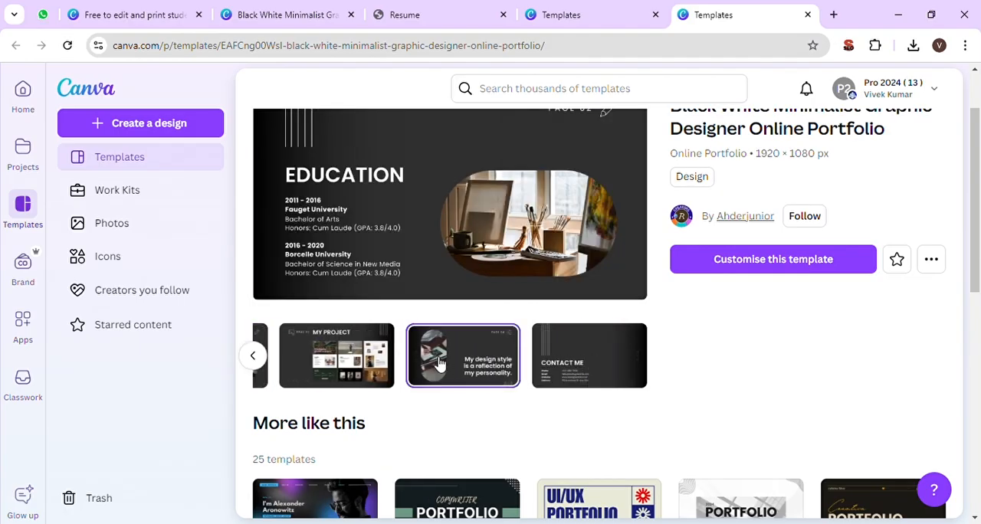
scroll(712, 344, up, 1)
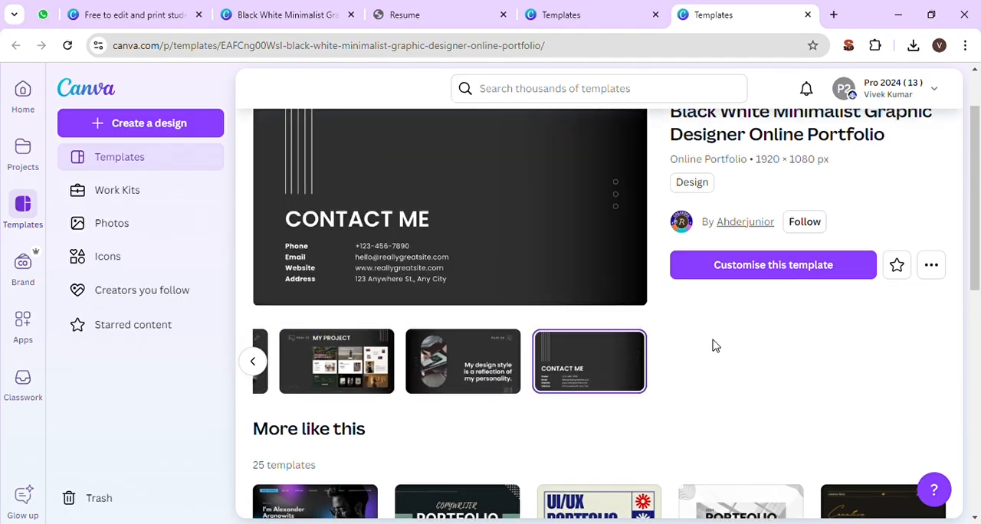
click(555, 10)
scroll(614, 313, down, 5)
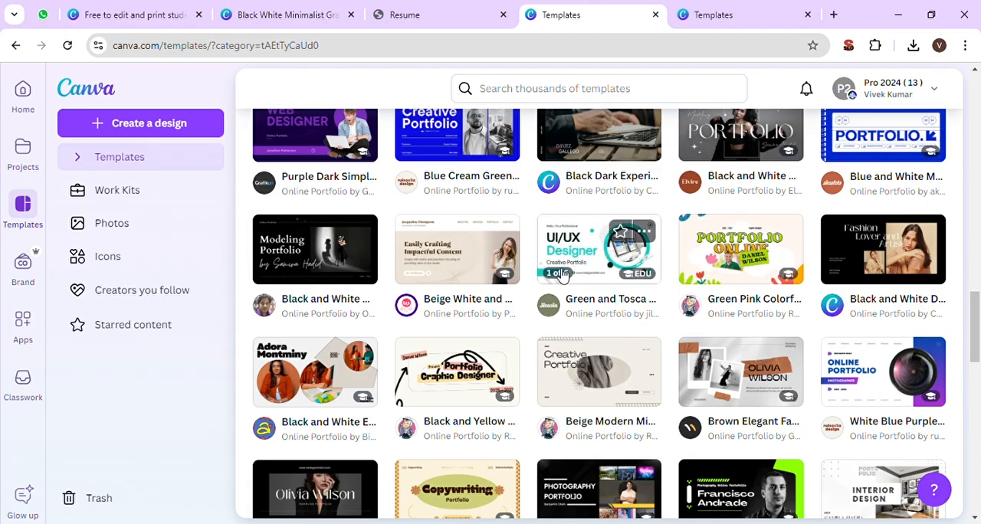
mouse_move(597, 253)
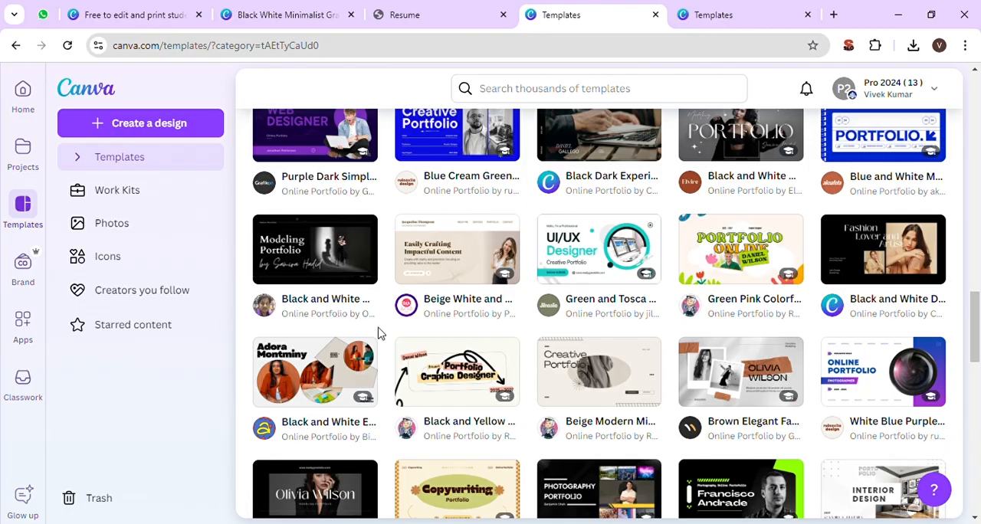
scroll(376, 333, down, 2)
- Open the Black White Minimalist Graphic Designer Online Portfolio template as an editable design
click(693, 12)
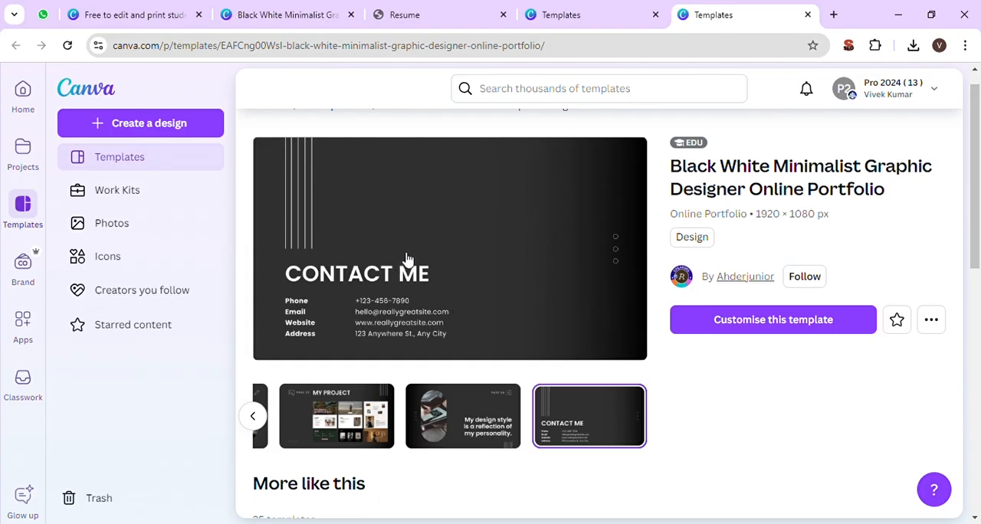
click(787, 331)
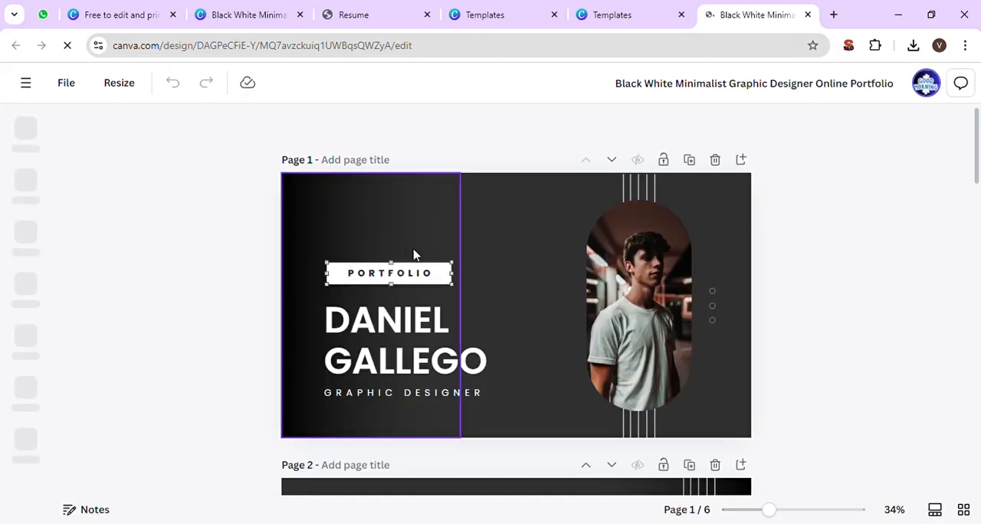
- Replace the sample name in the large heading on page 1 with the portfolio owner's full name
click(424, 232)
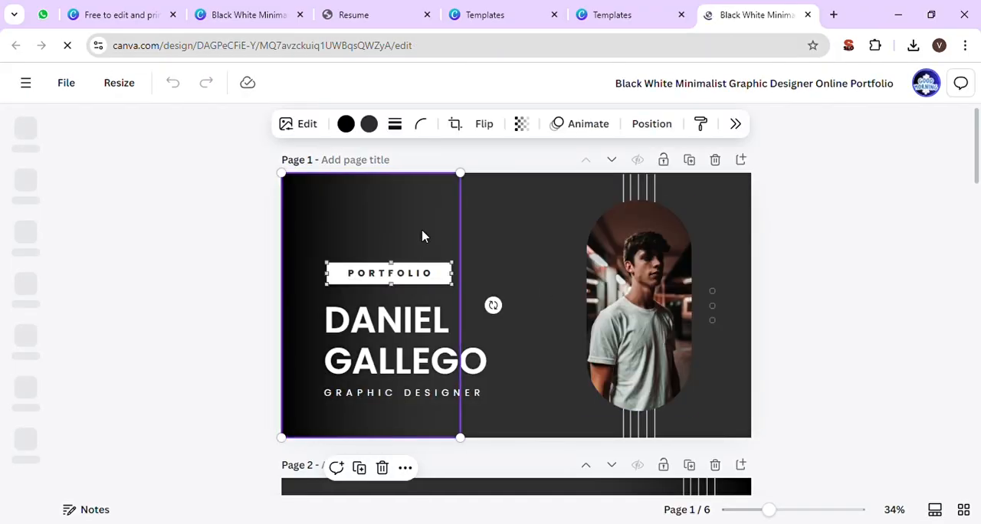
double_click(408, 274)
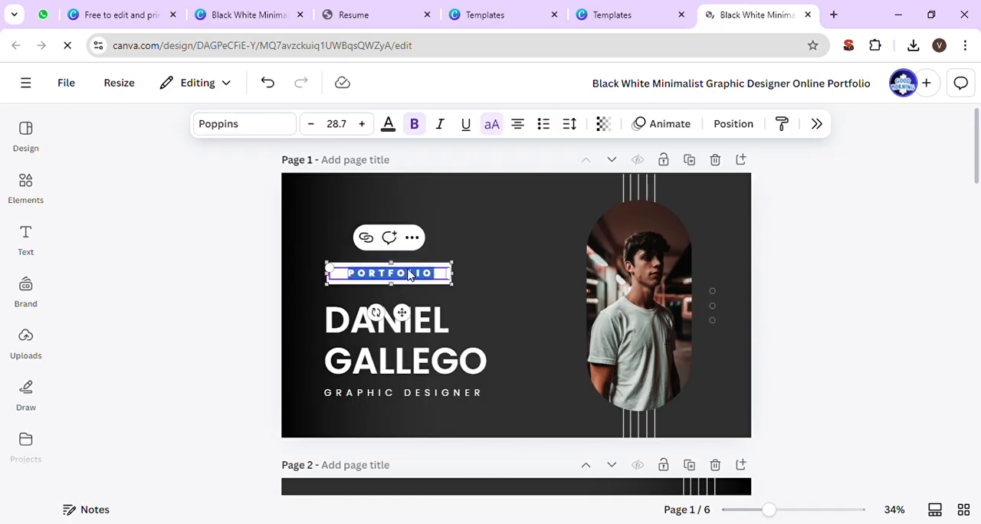
double_click(374, 336)
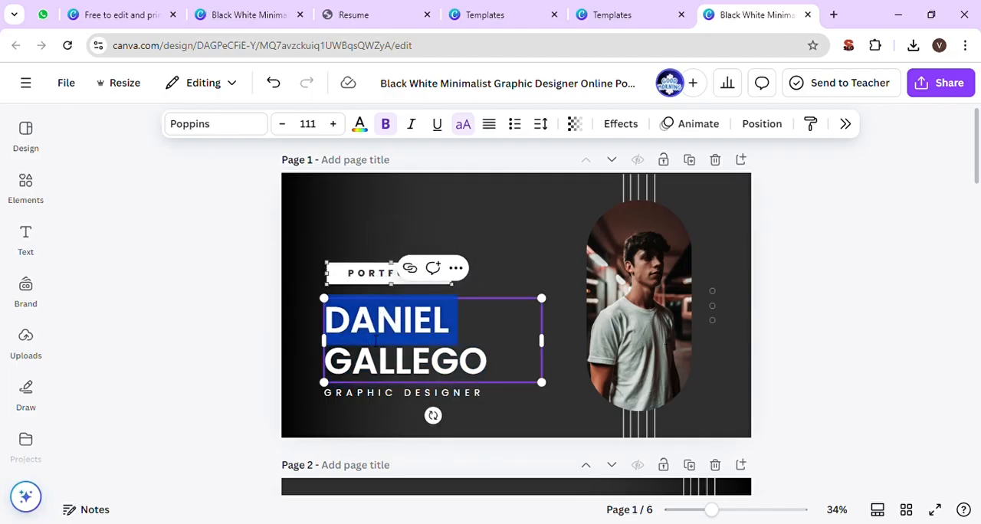
triple_click(374, 337)
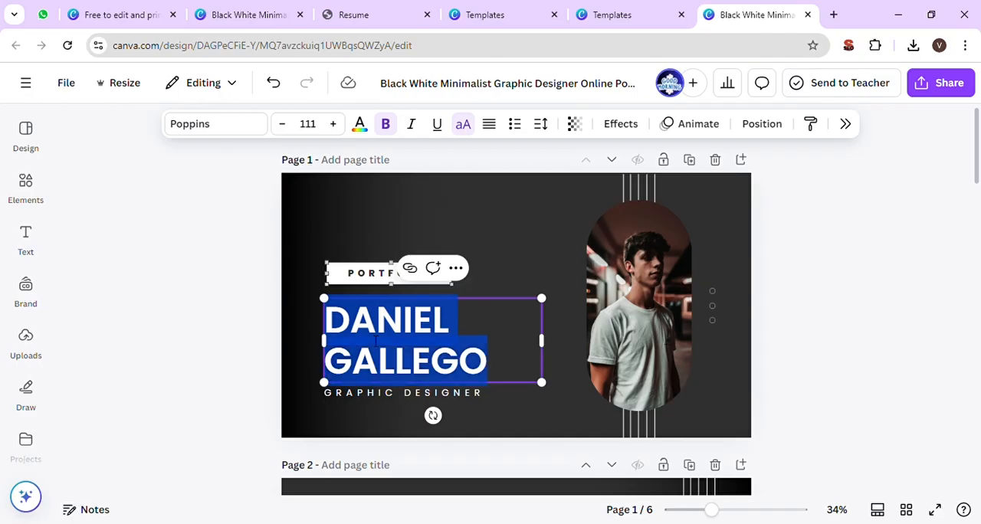
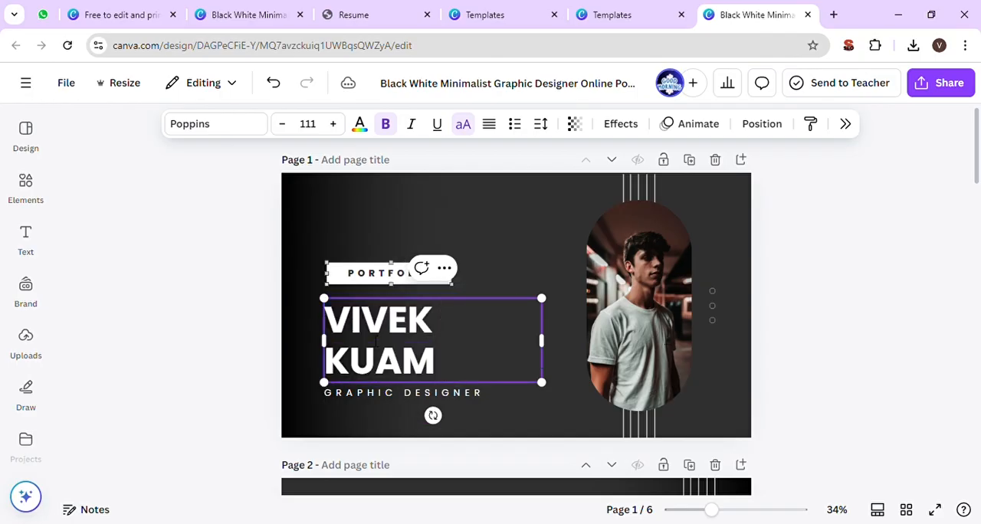
key(ctrl+shift+Left)
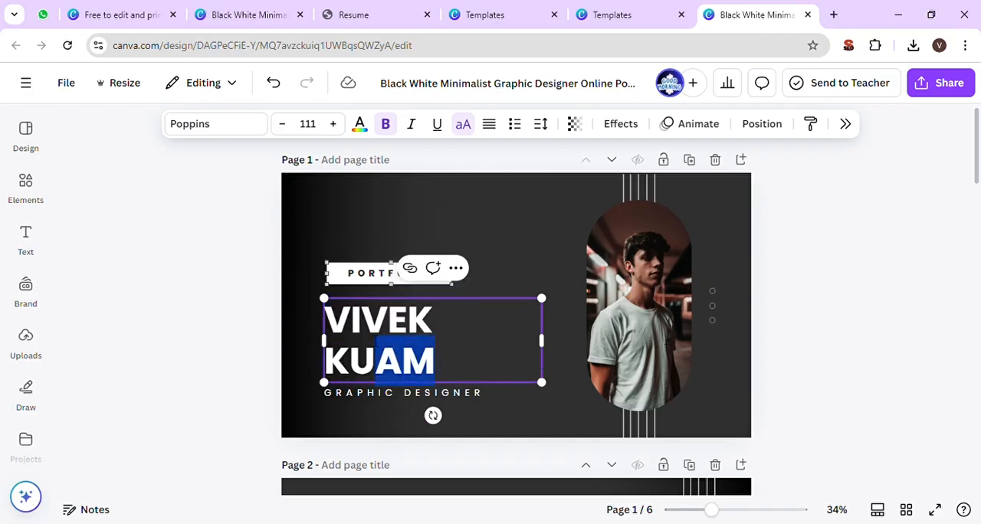
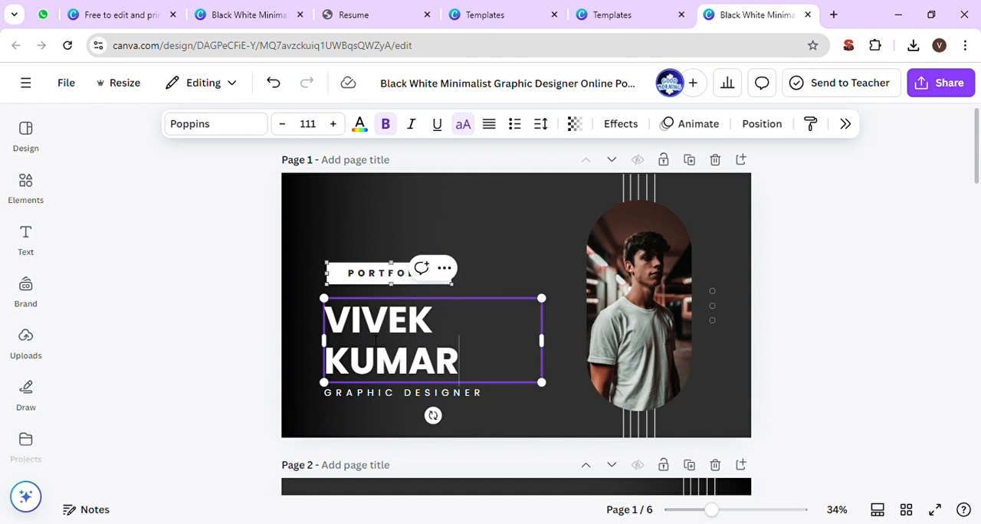
- Change the job title beneath the name on page 1 to DIGITAL MARKETING
triple_click(378, 395)
text(DIGITAL MARKETING)
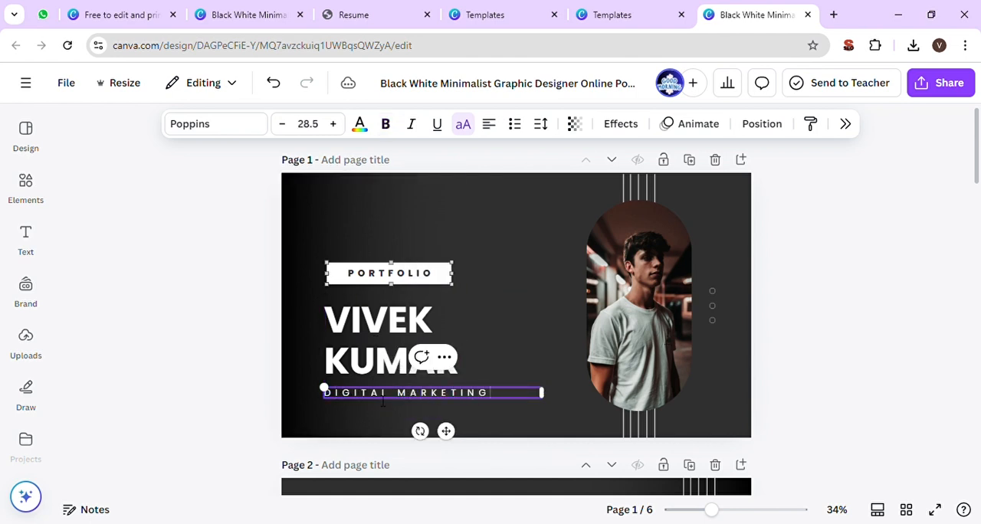
click(553, 312)
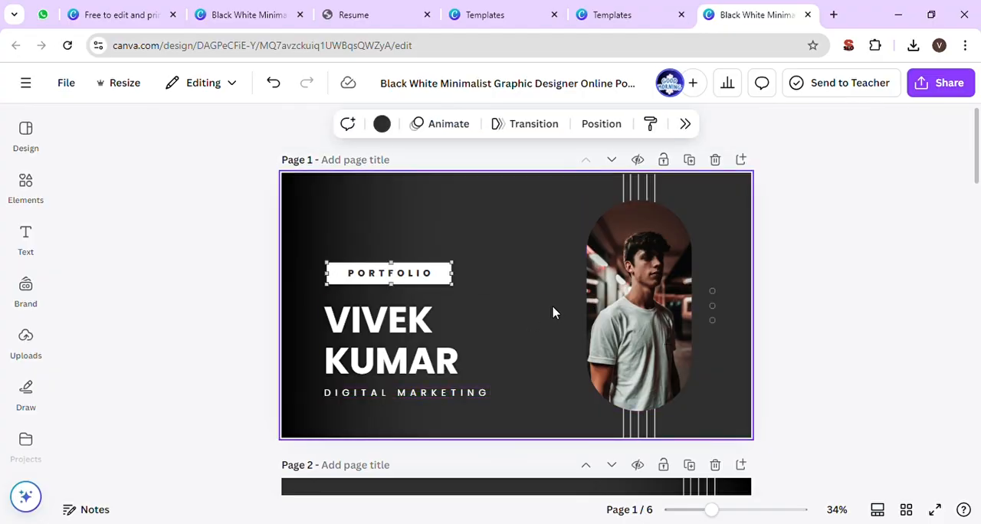
- Add DGITAL MARKETING in front of PORTFOLIO in the white label above the name on page 1
click(314, 188)
click(490, 213)
double_click(396, 276)
click(351, 279)
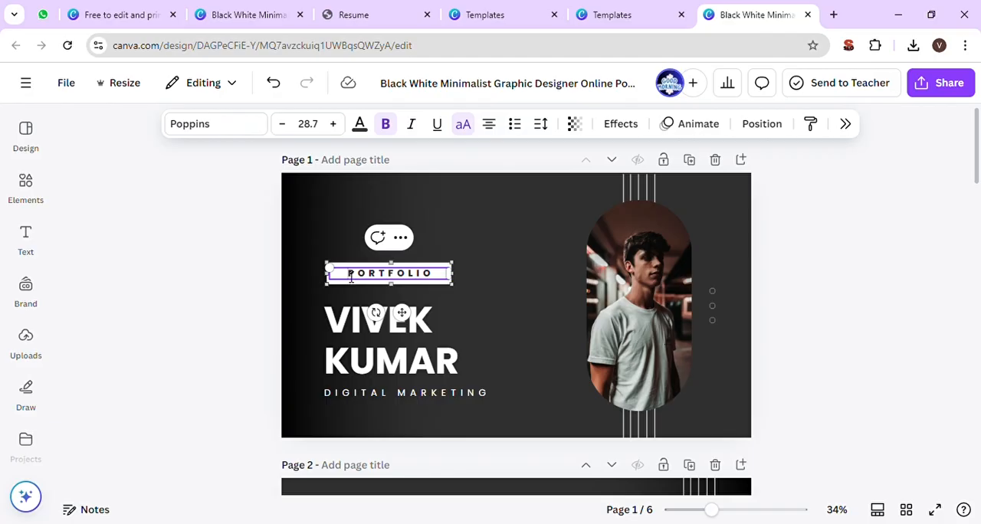
text(D)
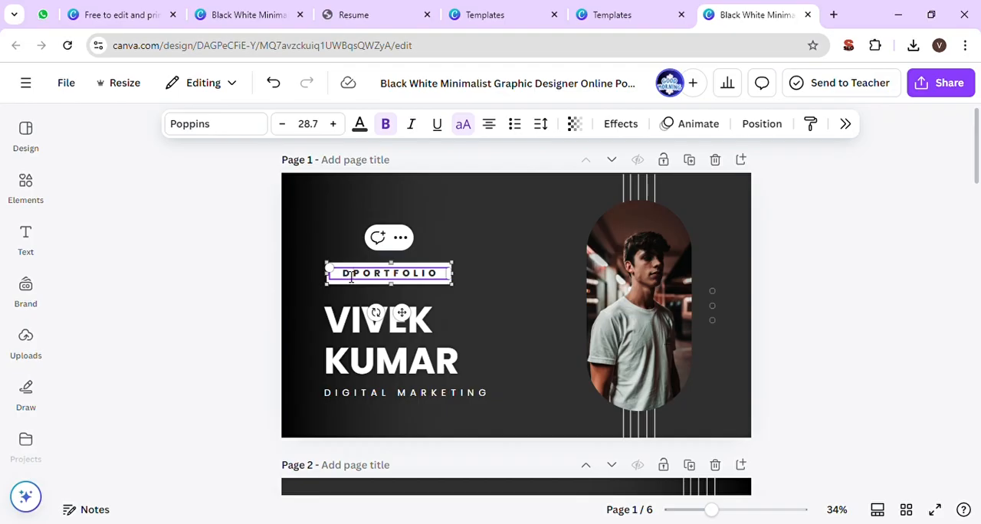
text(GITAL MARKE)
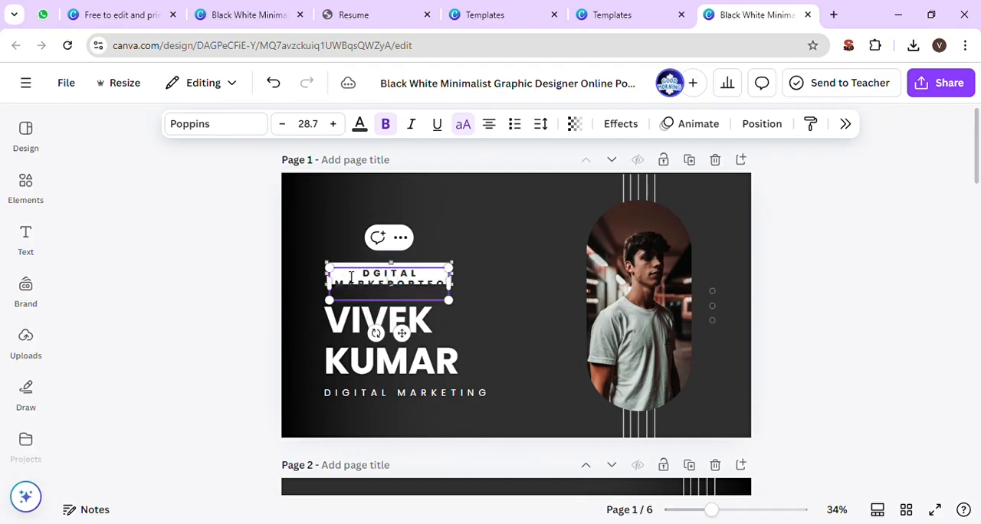
text(TING)
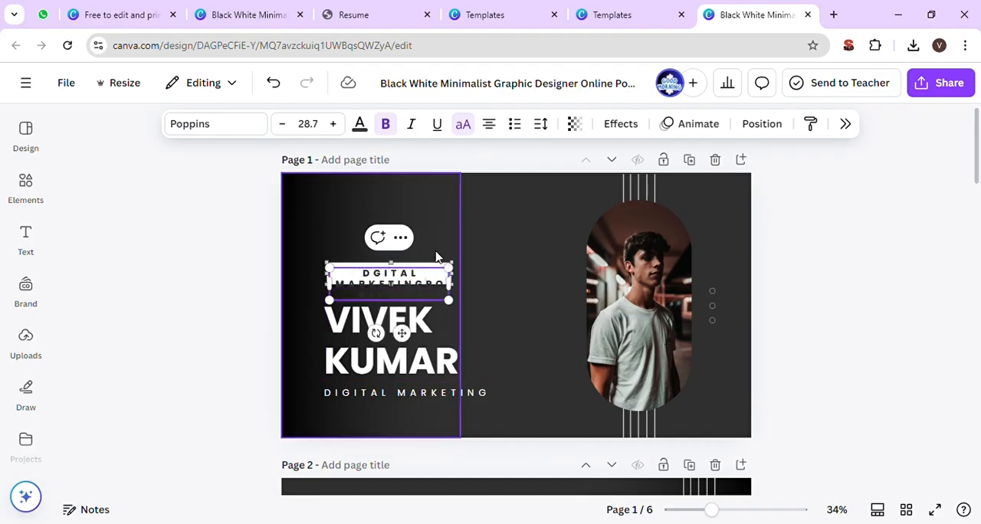
- Move the white label box and its text up and slightly left, away from the name heading
click(436, 261)
drag(434, 271, 439, 246)
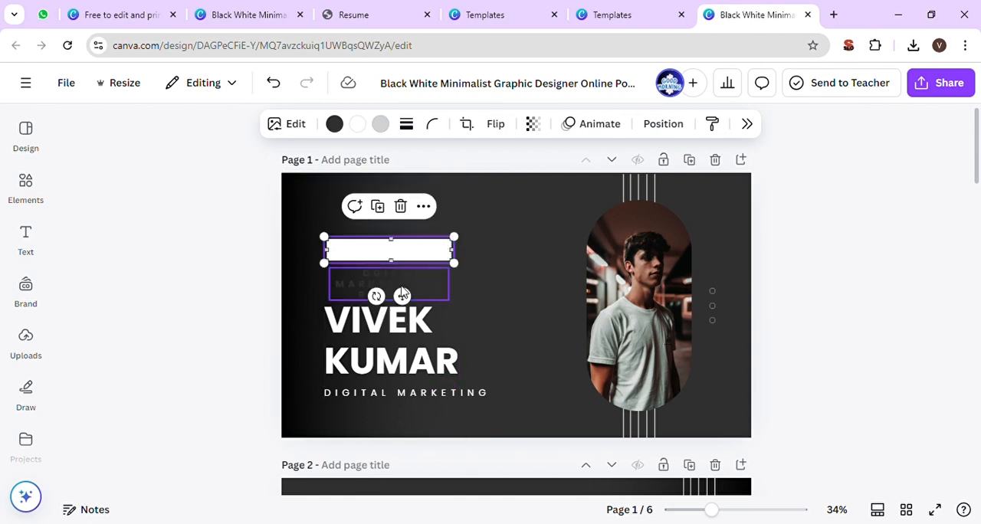
drag(403, 293, 393, 269)
click(475, 263)
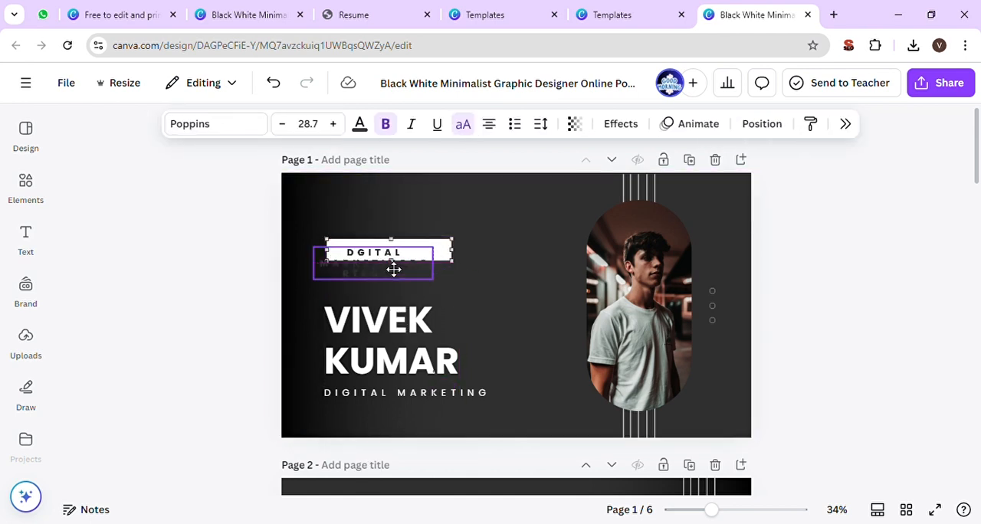
click(462, 269)
mouse_move(462, 269)
mouse_down()
mouse_move(479, 283)
mouse_move(451, 267)
mouse_up()
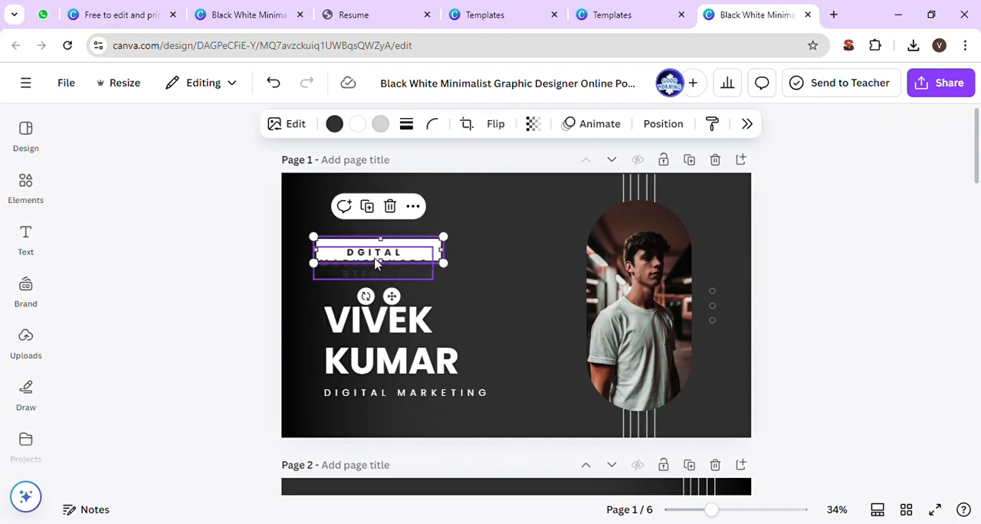
click(428, 277)
click(427, 274)
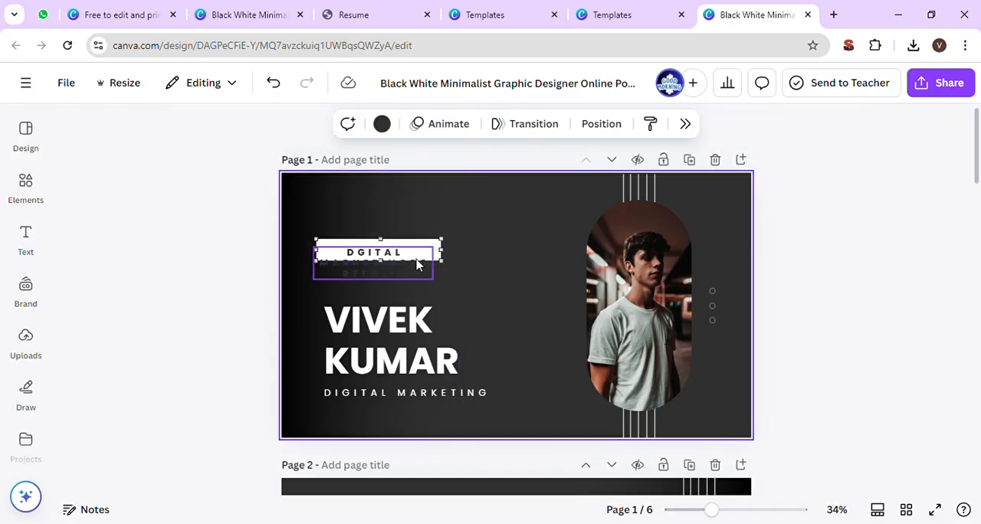
click(384, 250)
click(390, 256)
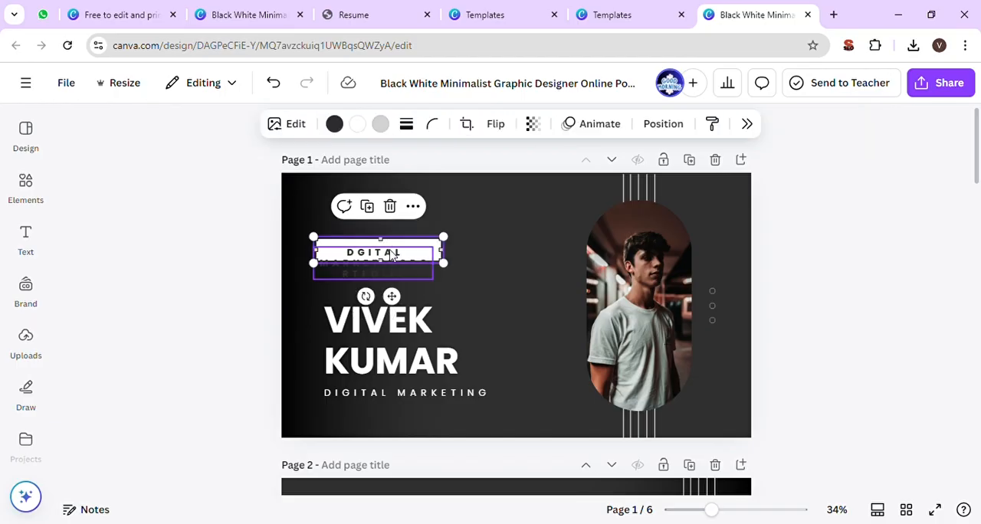
drag(380, 264, 388, 277)
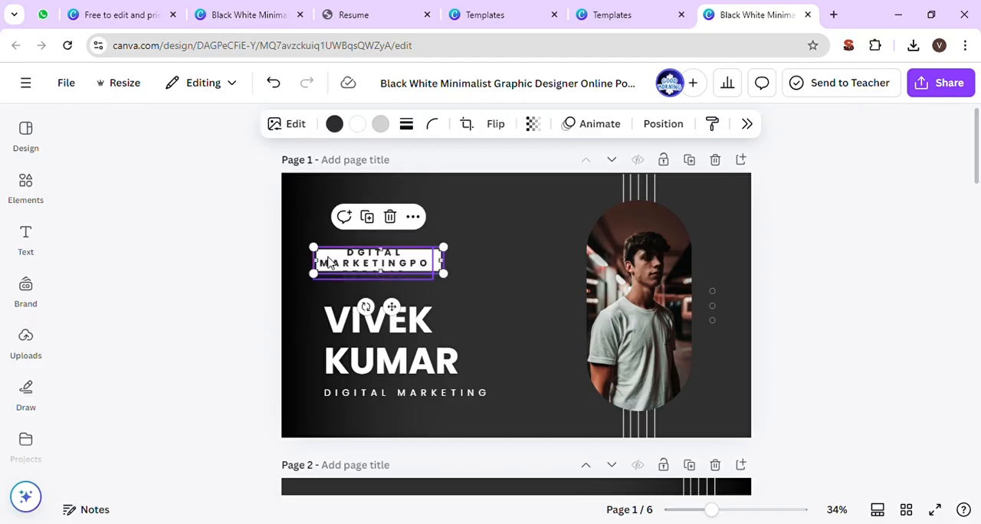
- Enlarge the white label box and widen its text so MARKETING and PORTFOLIO are separate words on two lines
drag(314, 249, 294, 243)
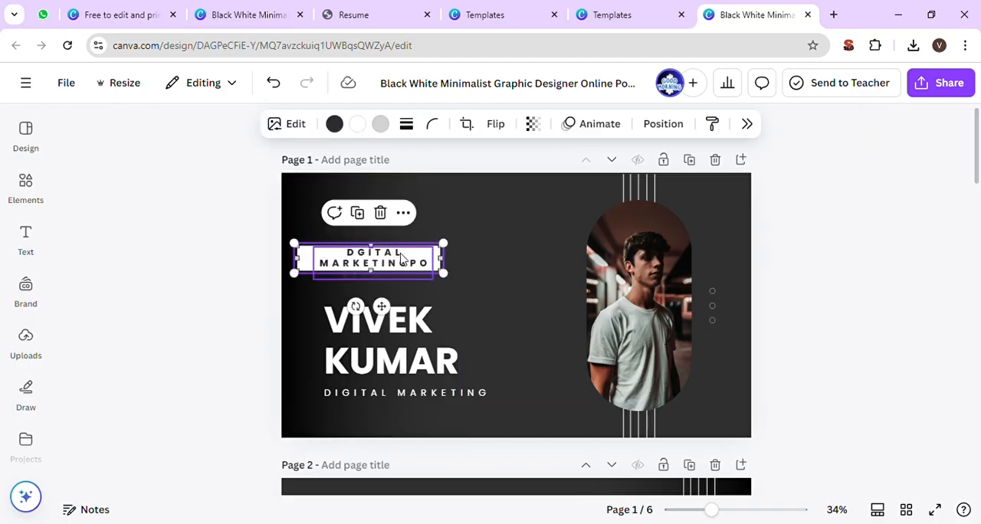
drag(450, 283, 493, 322)
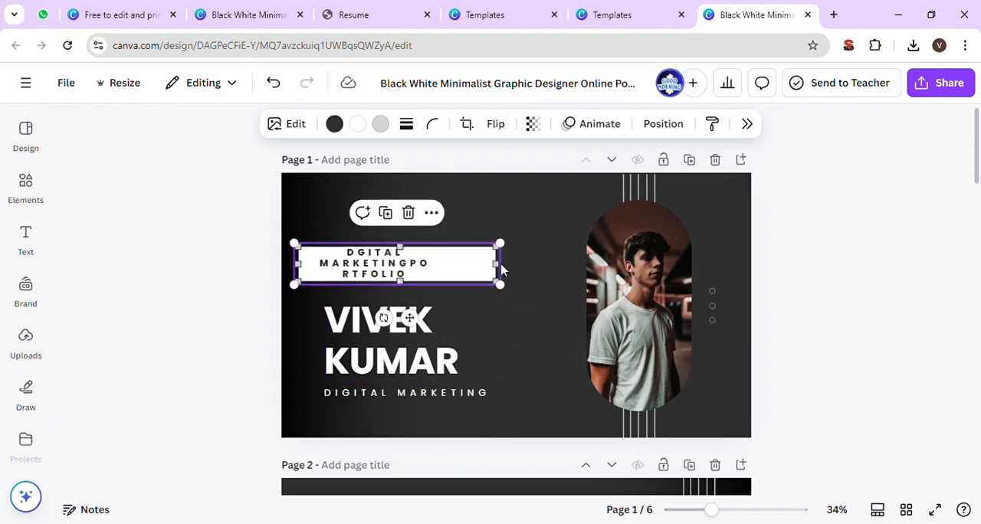
mouse_move(500, 271)
mouse_down()
mouse_move(469, 271)
mouse_move(487, 271)
mouse_up()
click(414, 266)
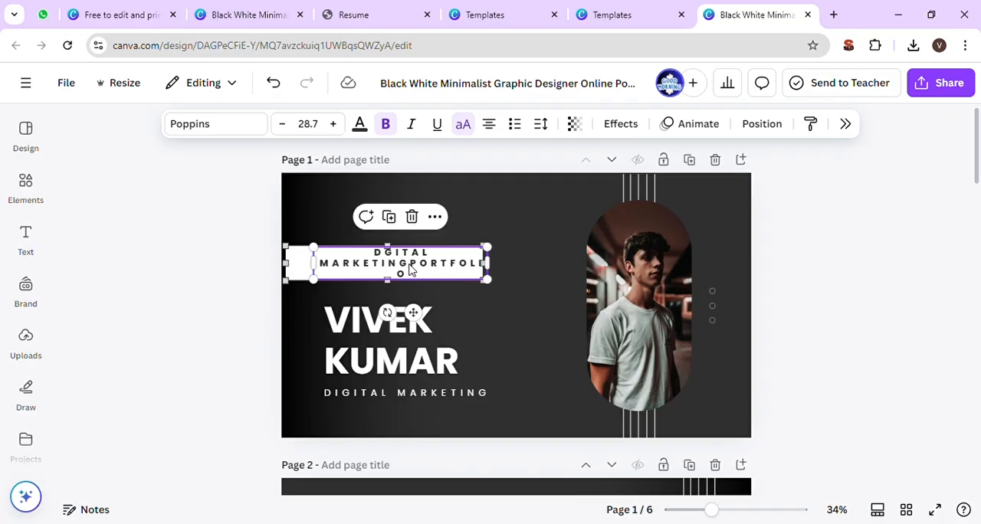
click(412, 269)
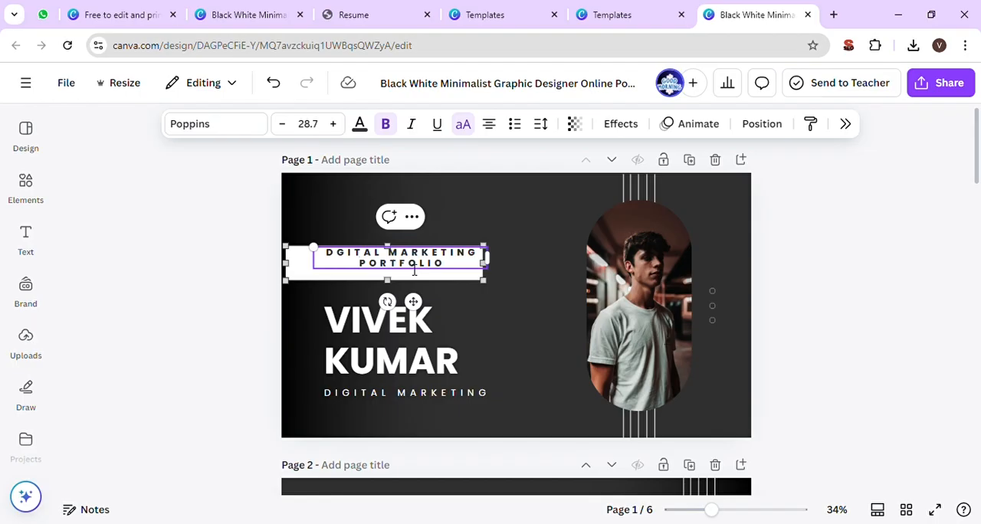
- Position the white box just above the name heading and centre the two-line label text inside it
click(549, 232)
drag(444, 272, 501, 287)
drag(420, 270, 392, 279)
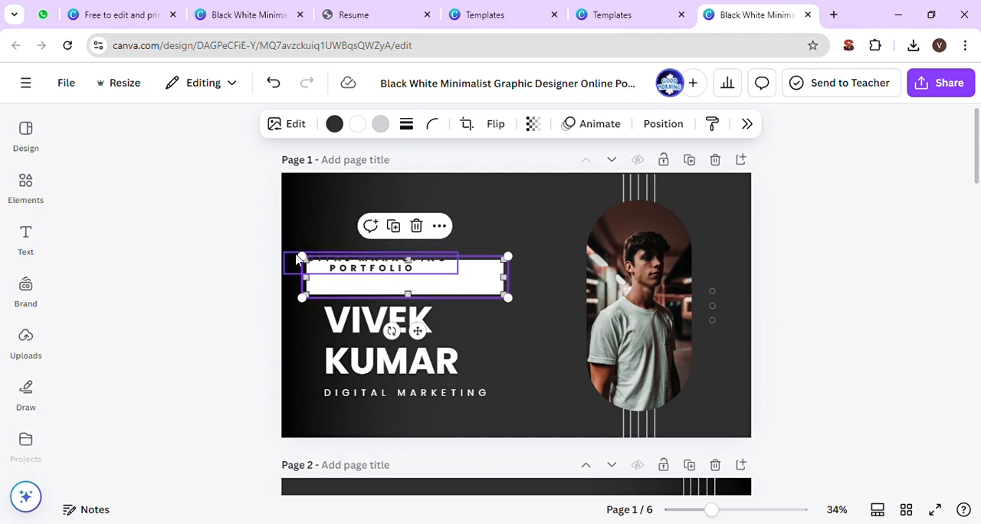
drag(296, 259, 338, 277)
- Increase the label text's font size to 32.7
click(333, 123)
click(334, 124)
click(333, 123)
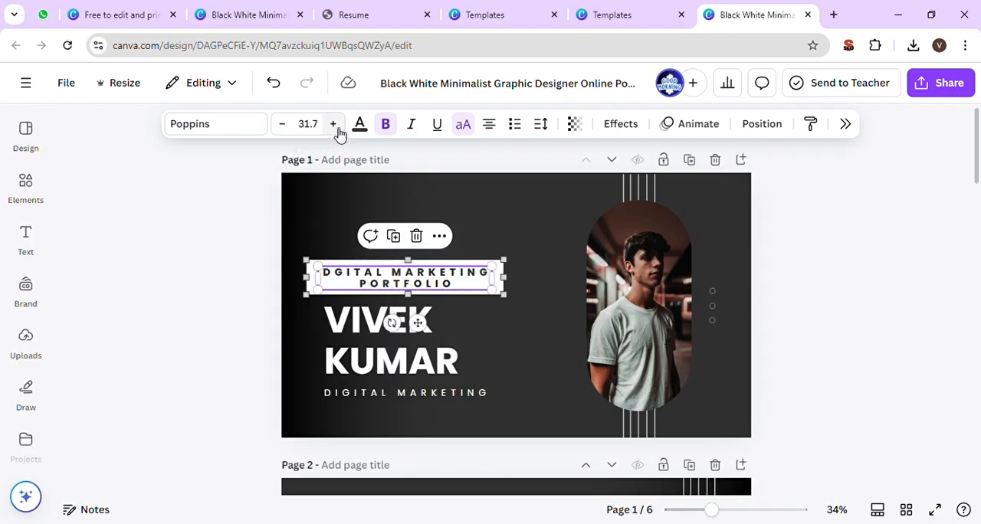
click(334, 124)
click(332, 228)
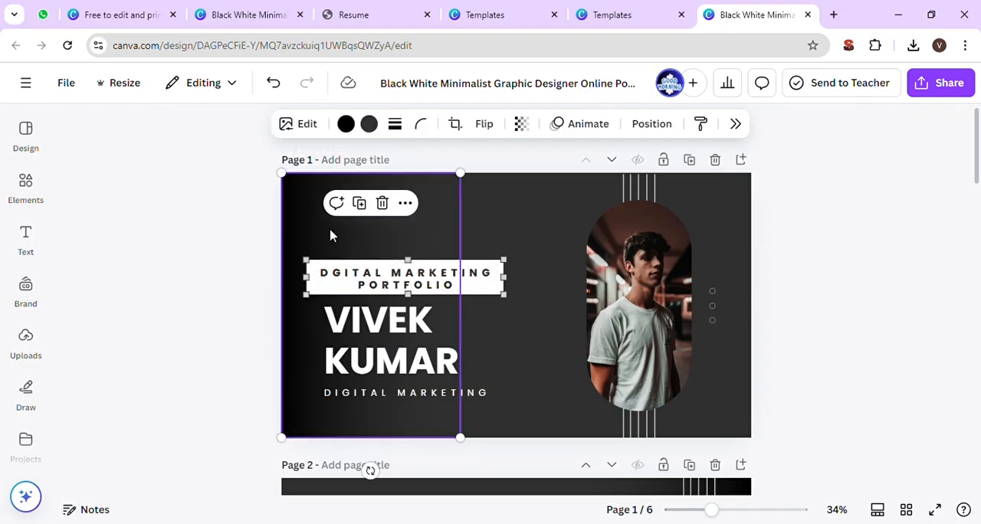
- Correct the misspelled word DGITAL to DIGITAL in the white label
click(389, 287)
click(339, 282)
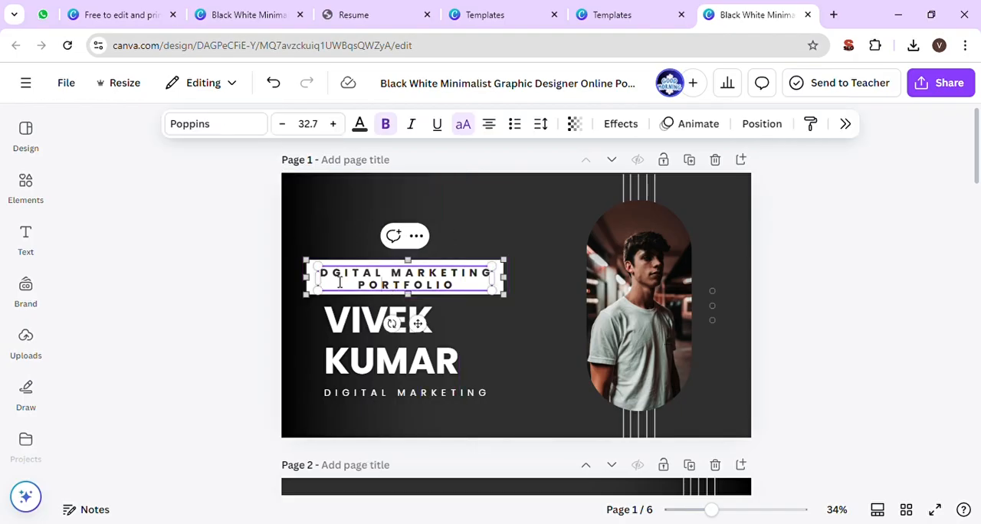
double_click(383, 278)
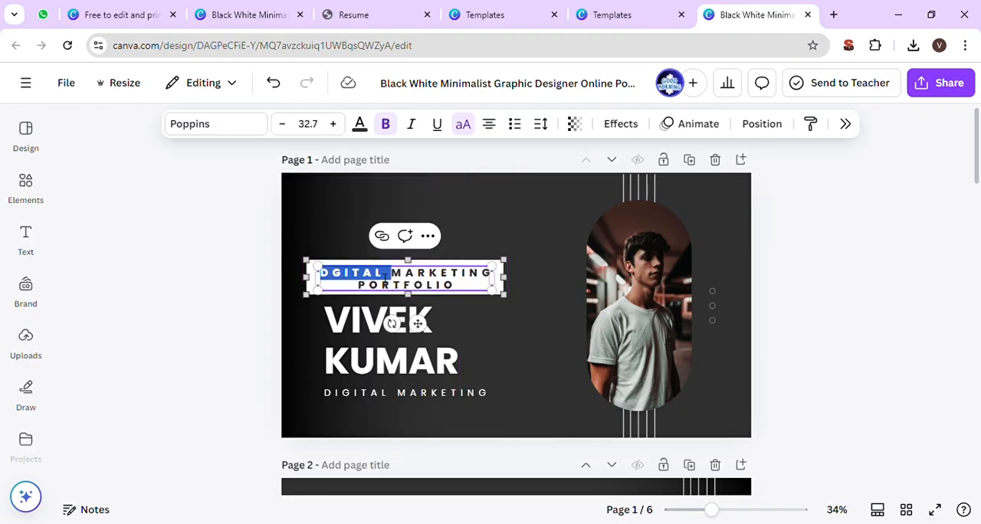
text(DIGITAL)
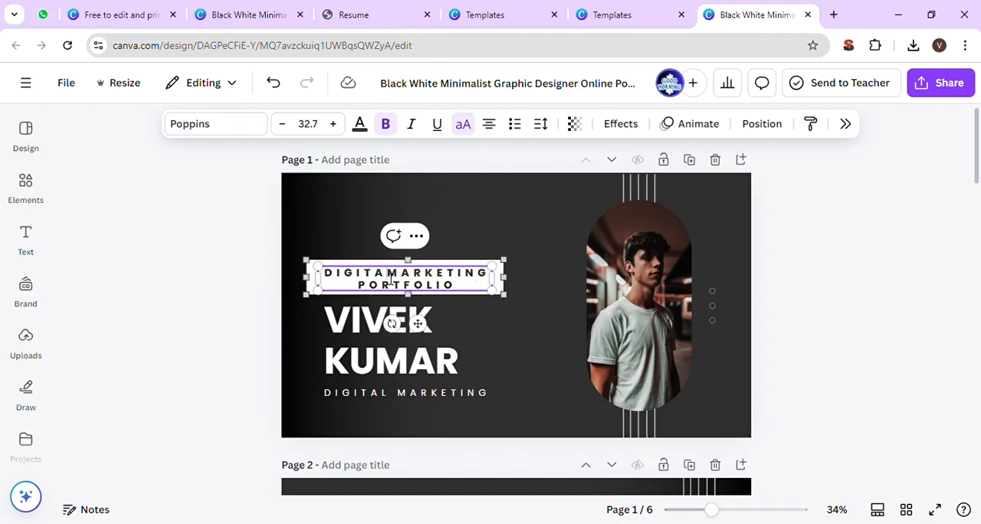
click(348, 225)
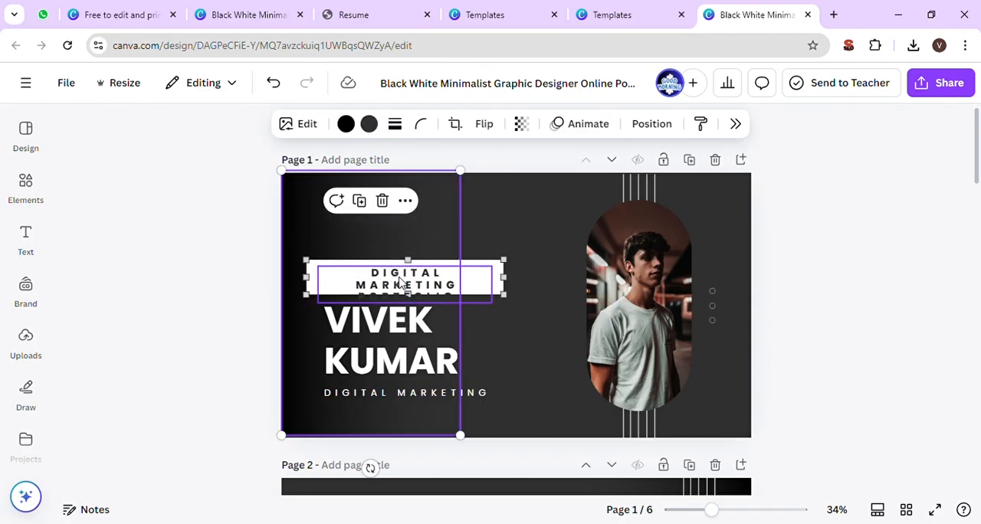
- Reduce the label text's font size to 28.7 so DIGITAL MARKETING PORTFOLIO fits inside the white box
click(403, 285)
click(282, 124)
click(282, 124)
click(282, 124)
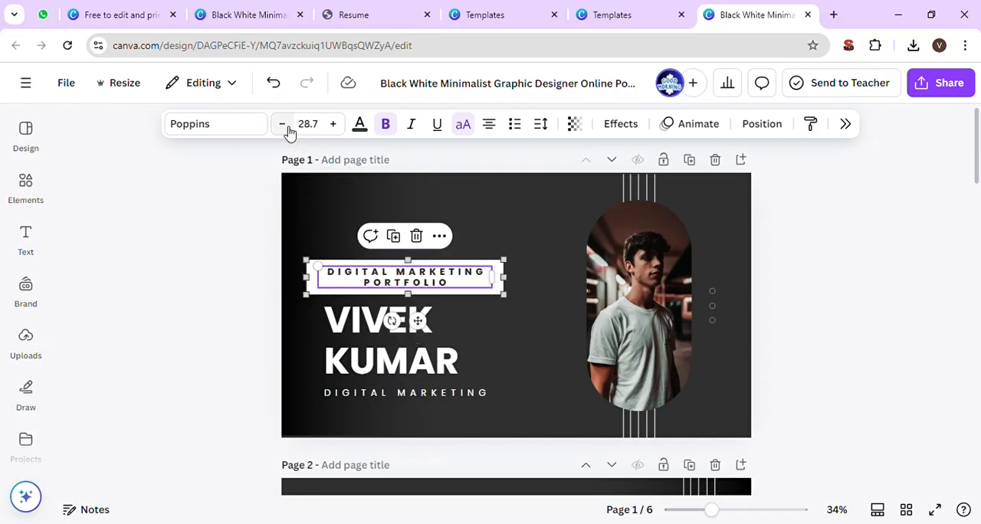
click(247, 206)
- Try purple, blue and red on the label text, and finally set its colour to black
click(364, 284)
click(364, 127)
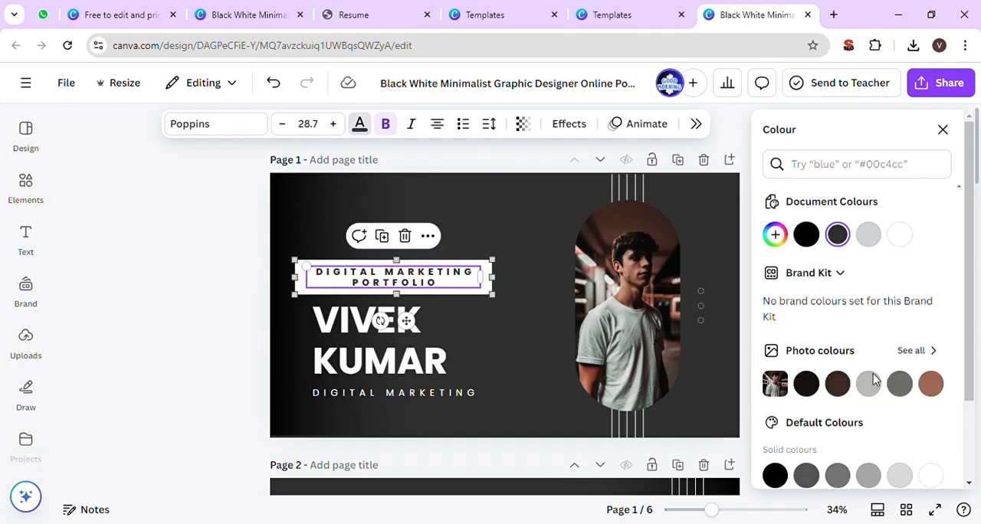
scroll(874, 383, down, 2)
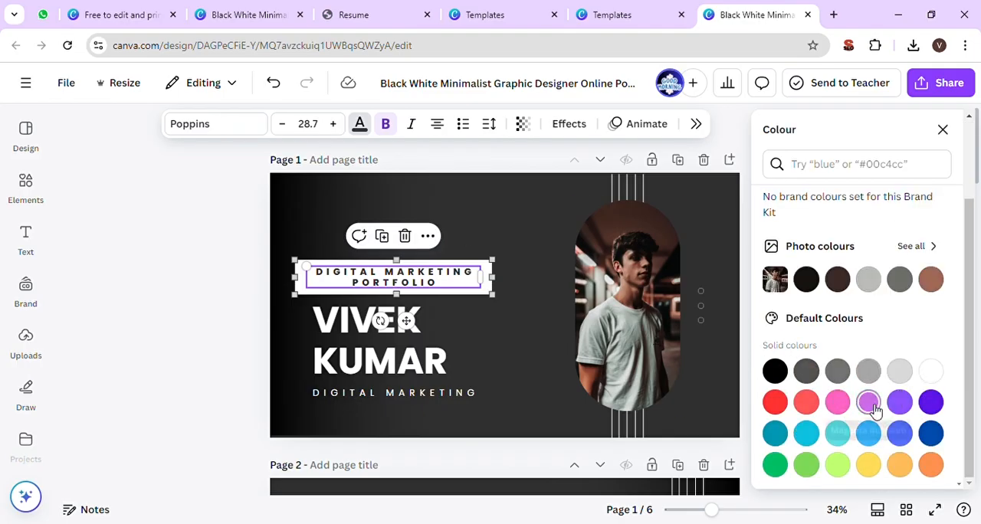
click(868, 401)
click(900, 401)
click(931, 441)
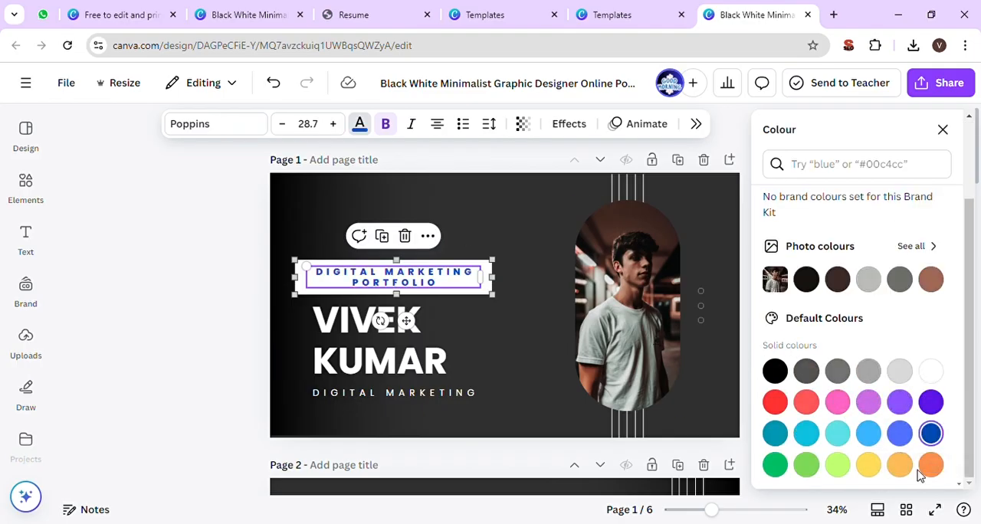
click(775, 401)
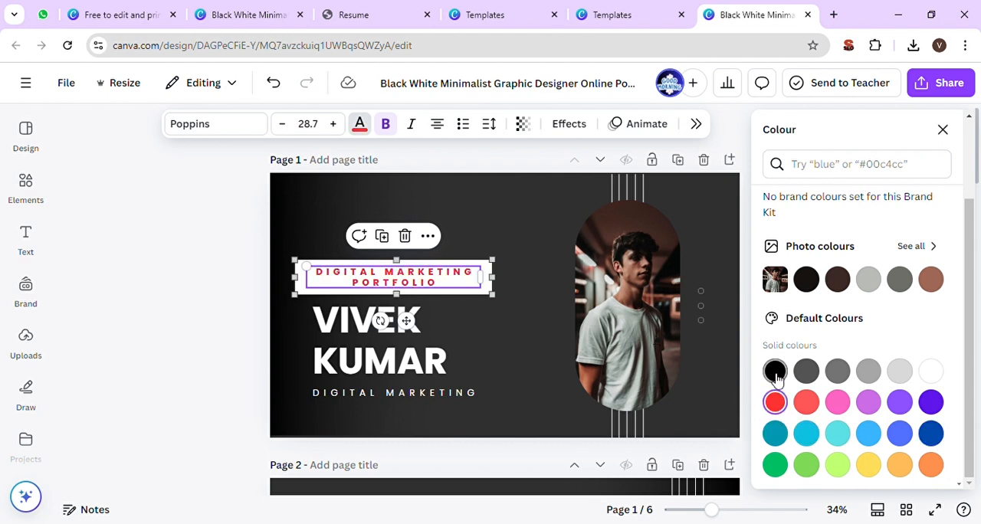
click(774, 372)
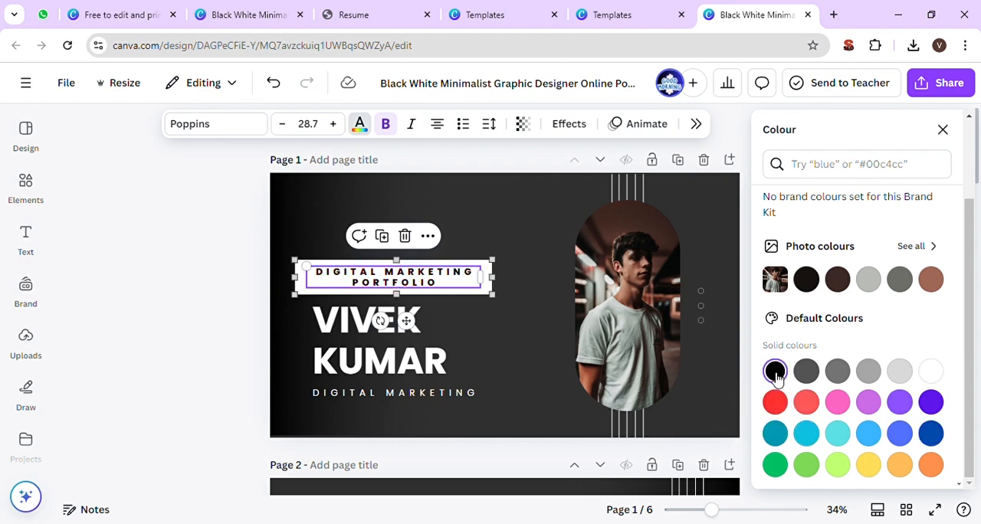
click(202, 344)
- Widen the name heading on page 1 to fit one line, and place it midway between the label and job title
click(376, 344)
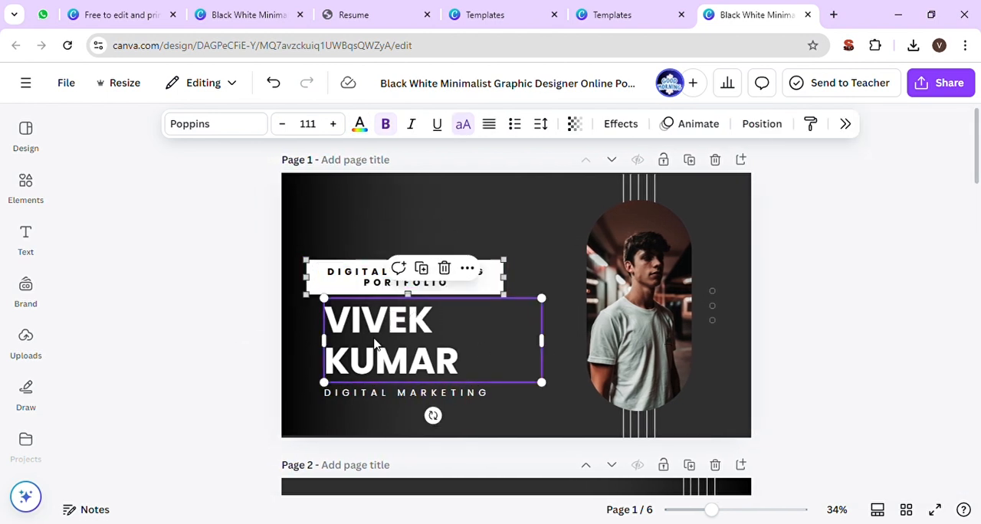
drag(553, 354, 606, 353)
click(564, 384)
click(524, 317)
drag(524, 317, 500, 342)
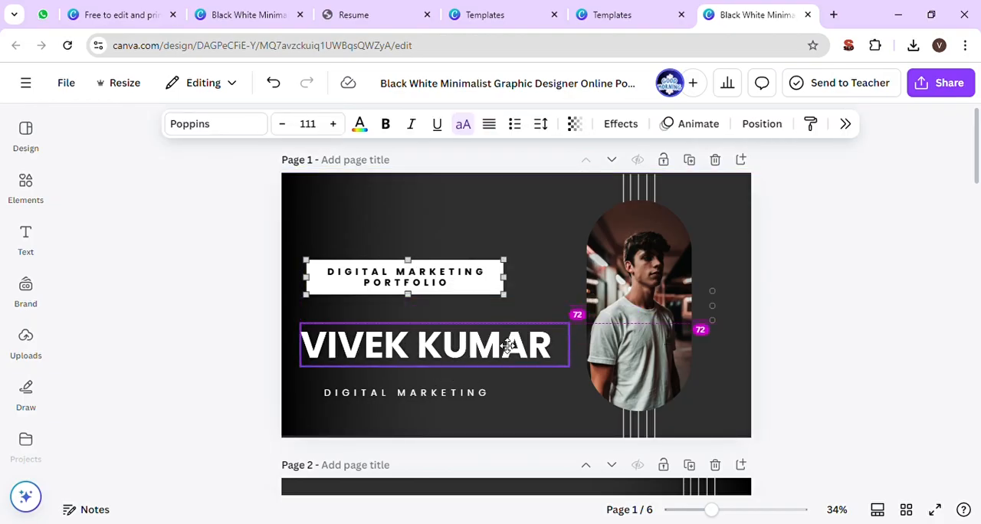
click(477, 282)
click(476, 337)
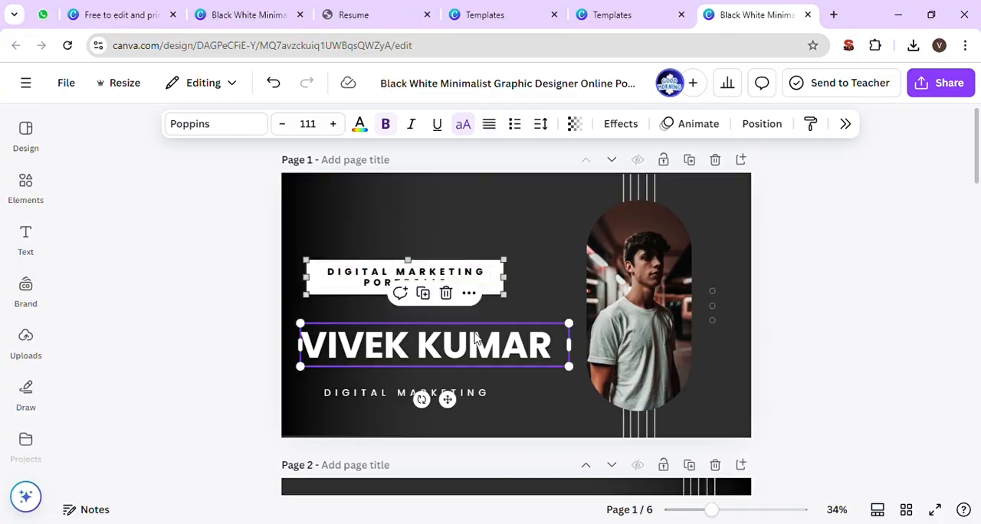
- Change the job title line beneath the name to DIGITAL GVK
double_click(475, 395)
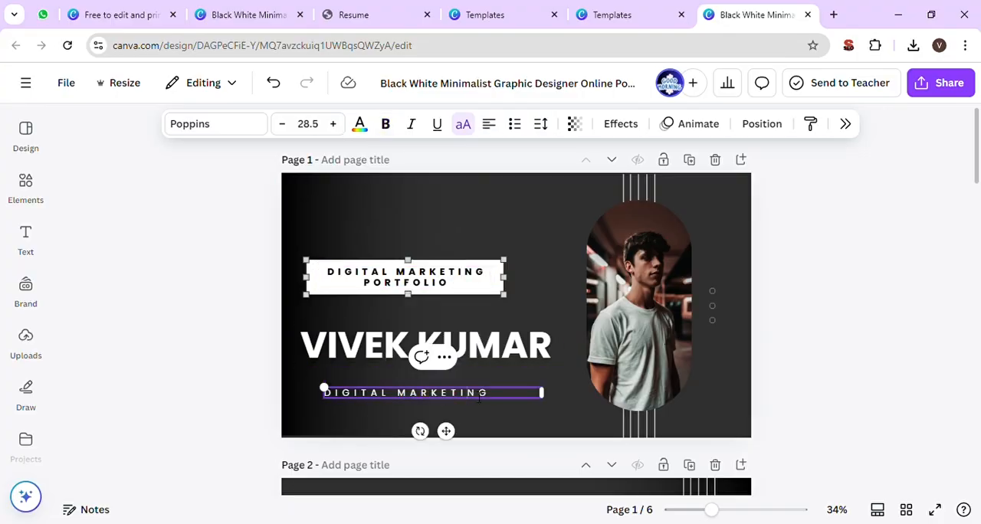
text(DIG)
click(204, 389)
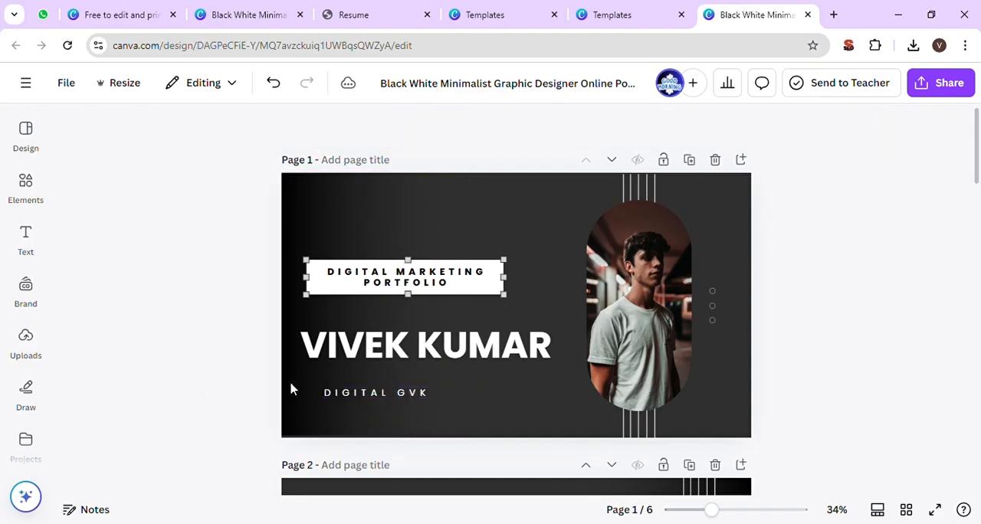
- Move the name heading up closer to the white label and the DIGITAL GVK line up beneath the name
drag(335, 398, 326, 390)
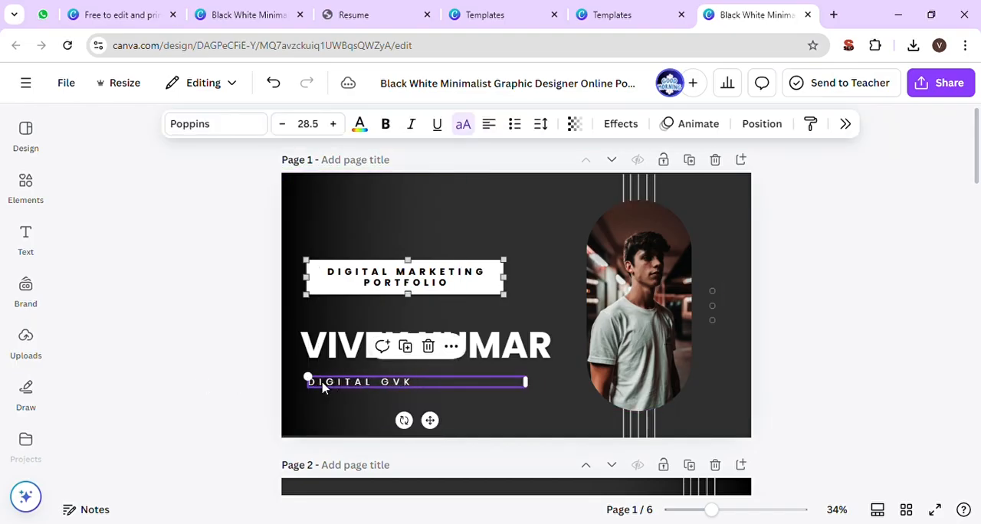
drag(477, 344, 477, 330)
click(392, 381)
drag(392, 381, 394, 371)
click(193, 329)
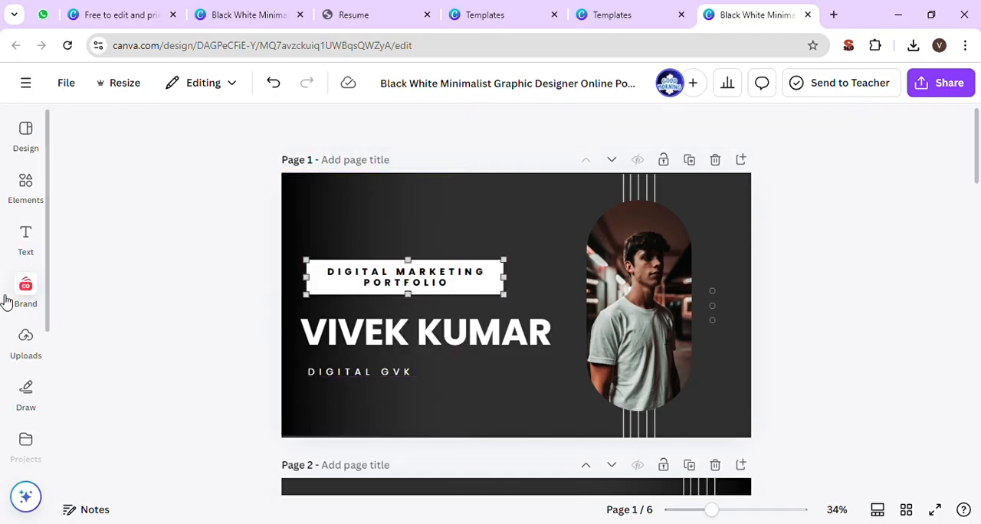
click(28, 242)
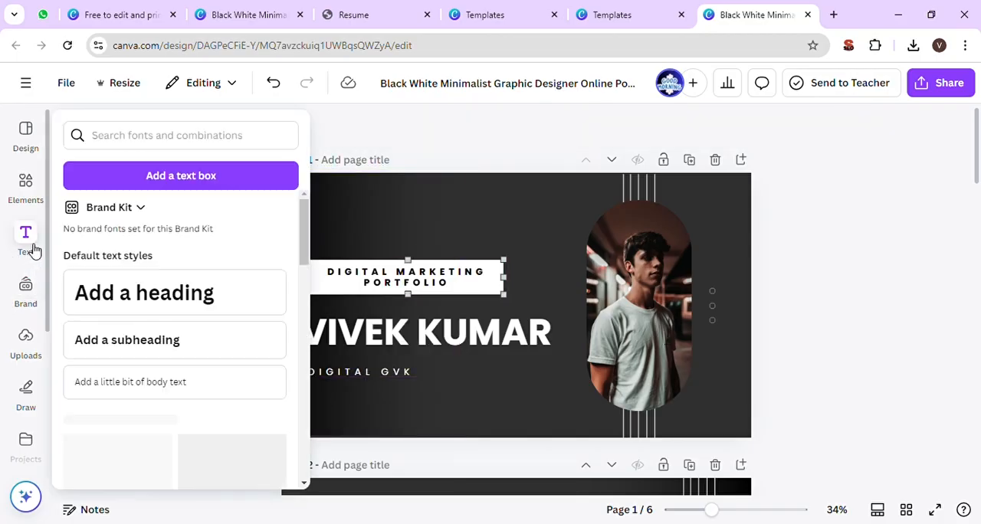
click(474, 207)
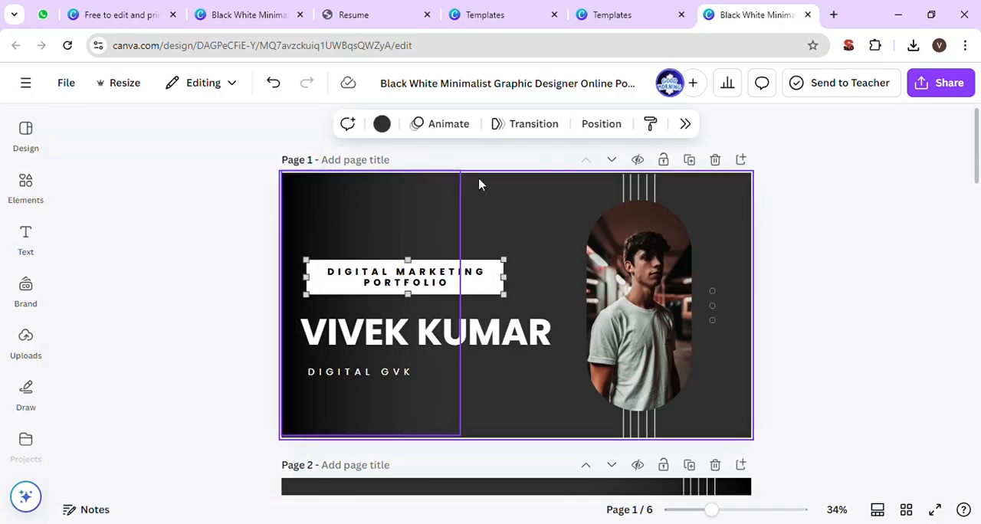
click(11, 298)
- Add the uploaded DIGITAL GVK logo to page 1, shrink it and place it in the page's upper-left corner
click(25, 337)
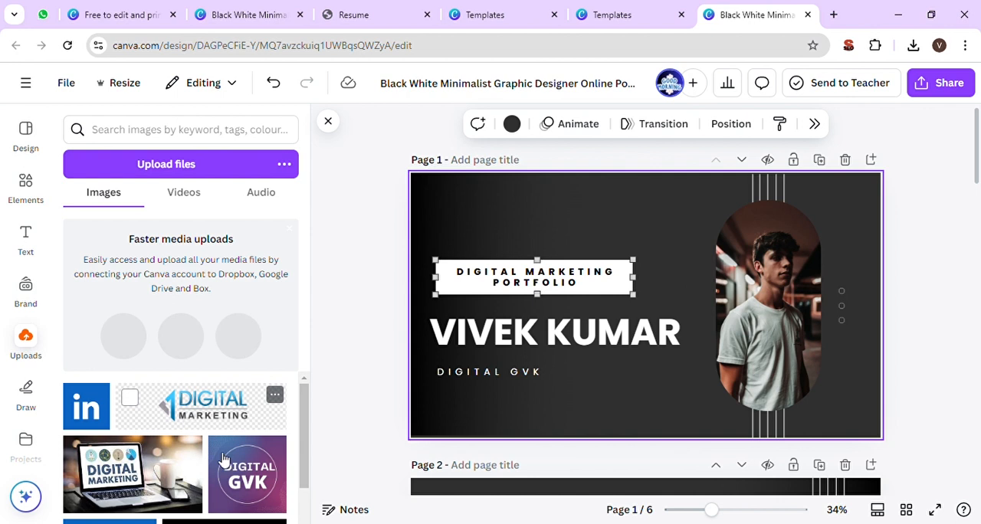
click(246, 471)
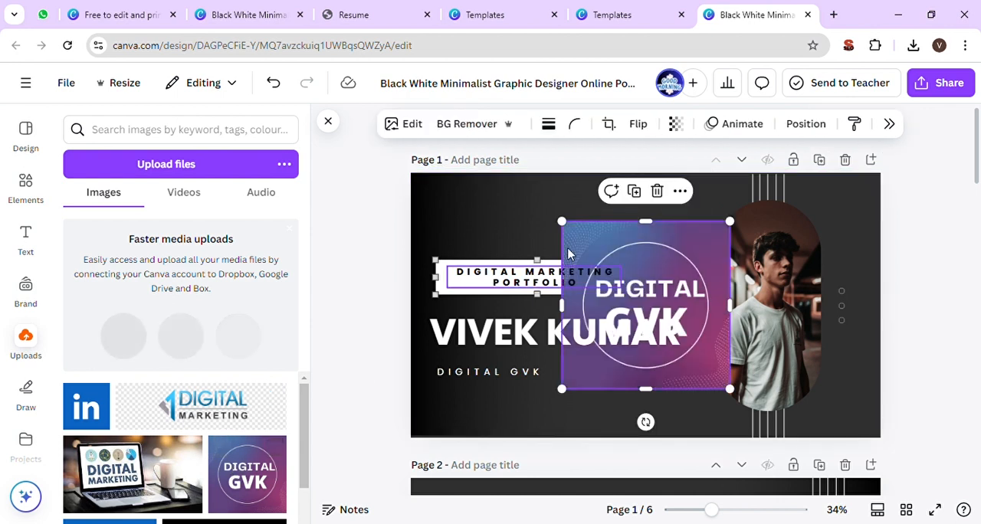
drag(565, 224, 441, 204)
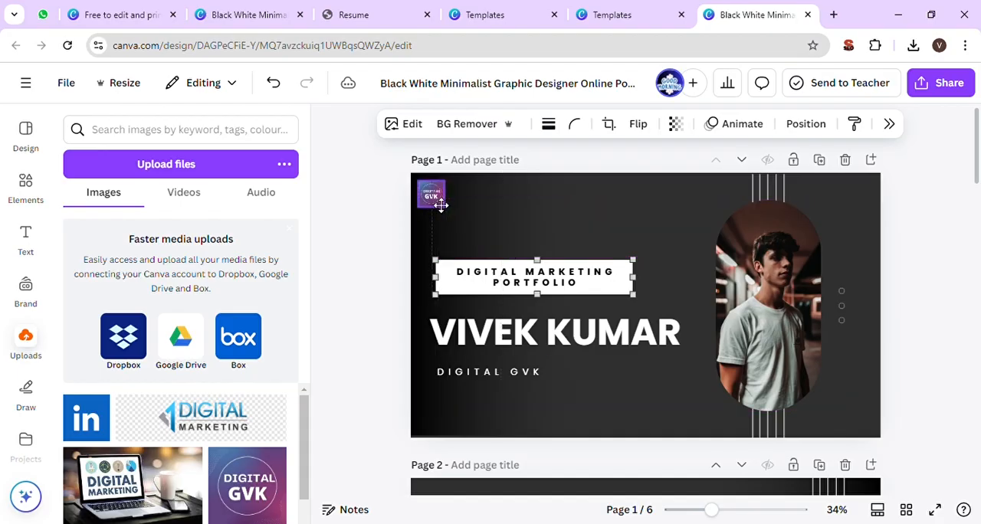
click(381, 211)
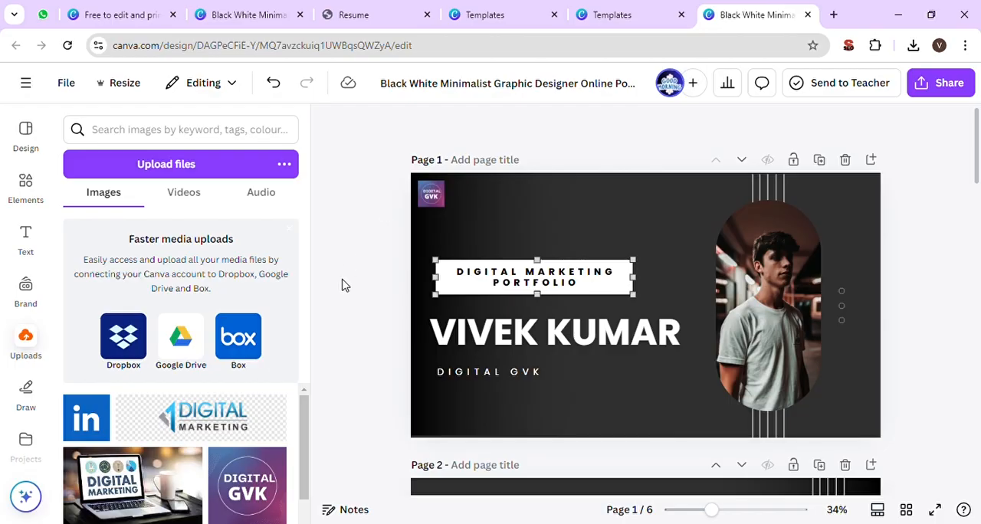
- Delete the stock portrait photo on page 1 while keeping its rounded frame
click(778, 310)
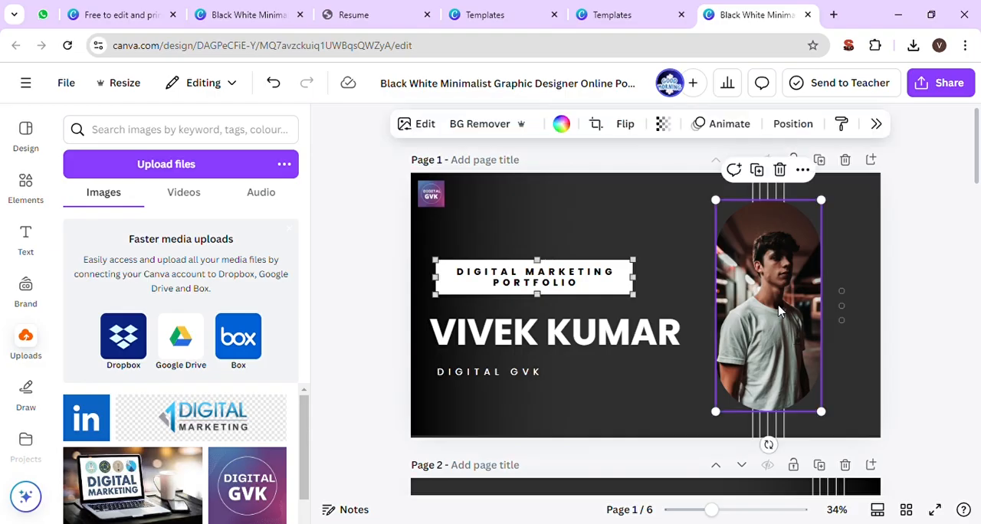
click(943, 281)
click(790, 298)
click(781, 171)
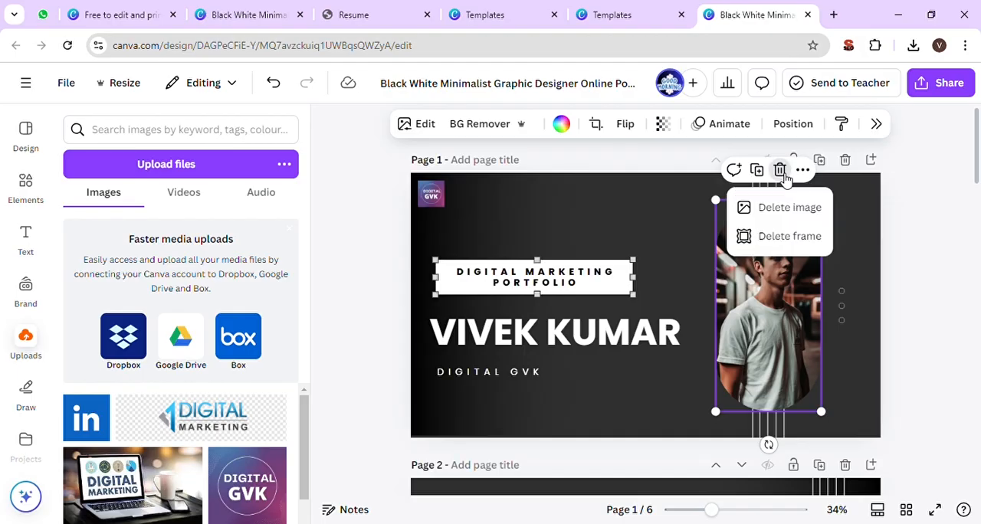
click(797, 208)
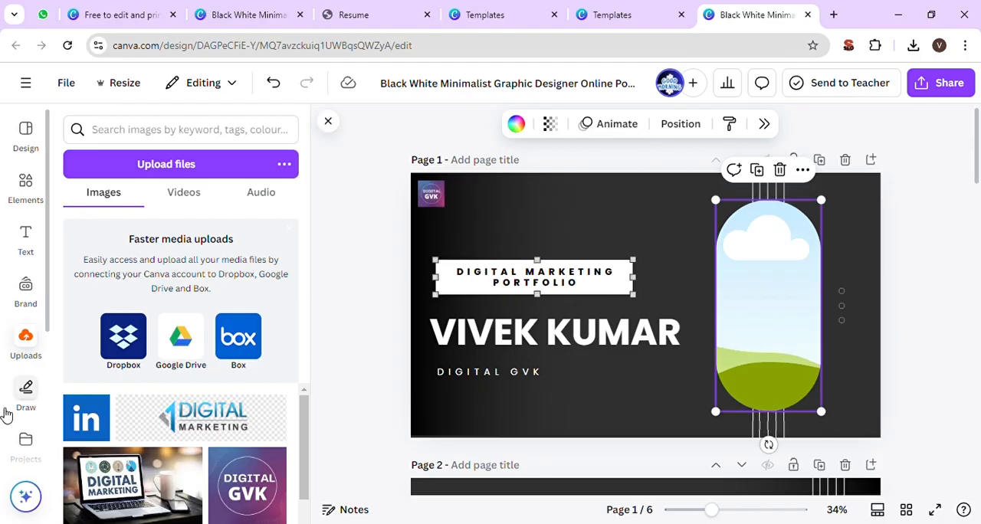
- Upload the owner's portrait photo and place it inside the empty rounded frame on page 1
click(196, 167)
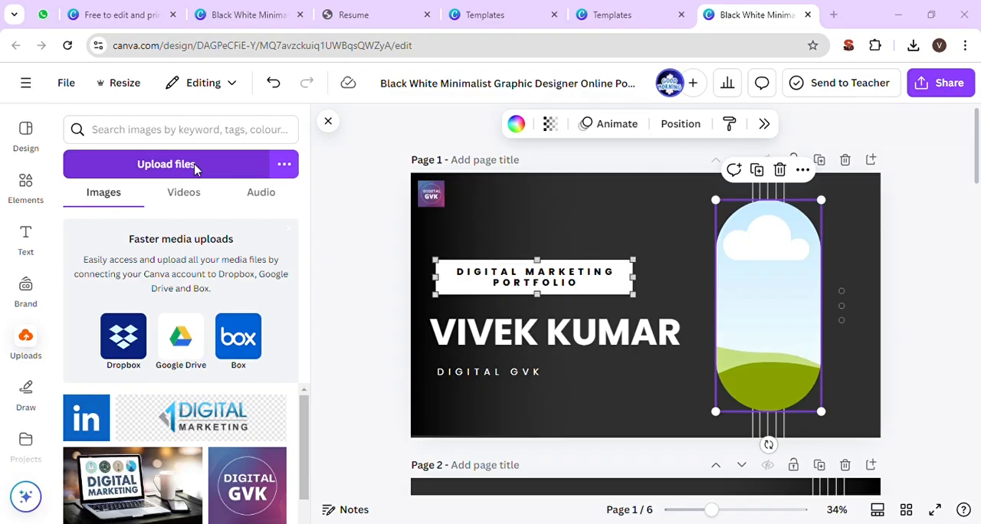
click(688, 312)
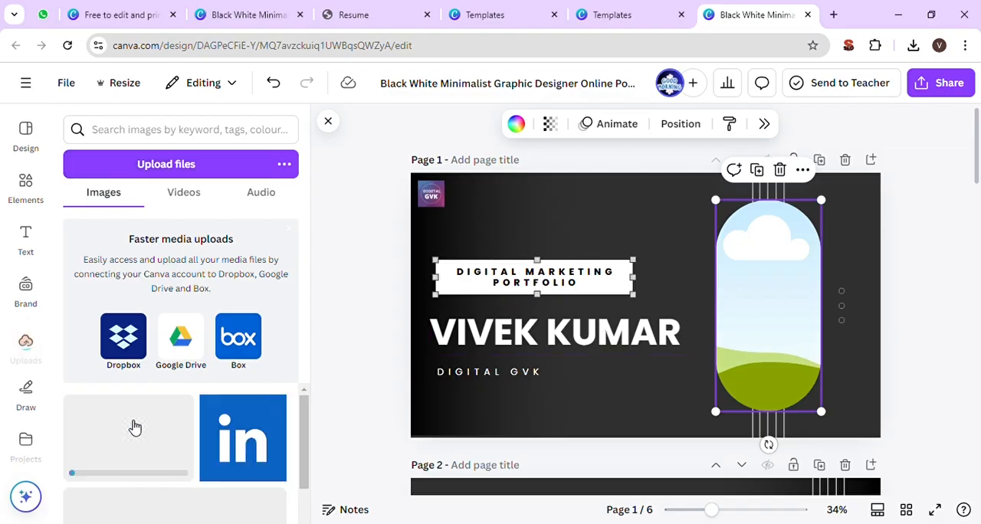
click(134, 427)
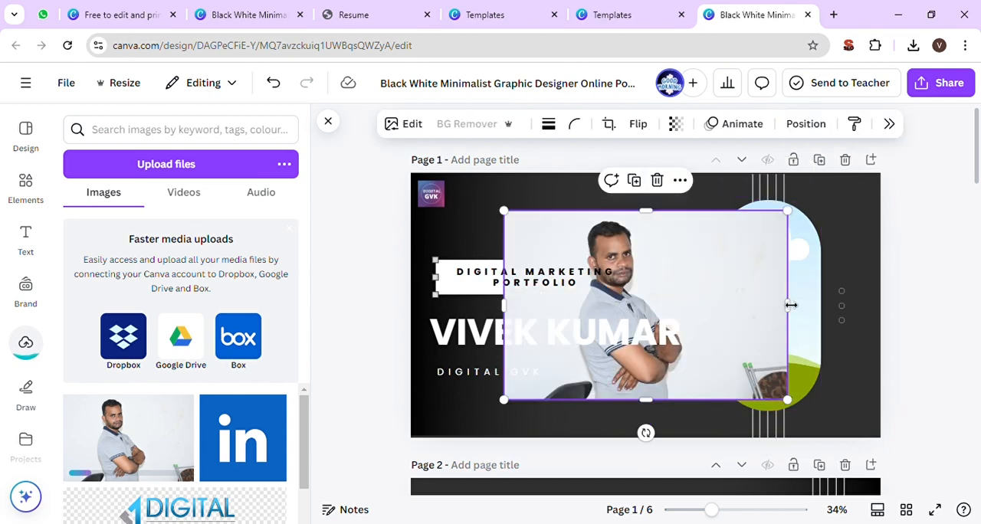
drag(734, 313, 817, 313)
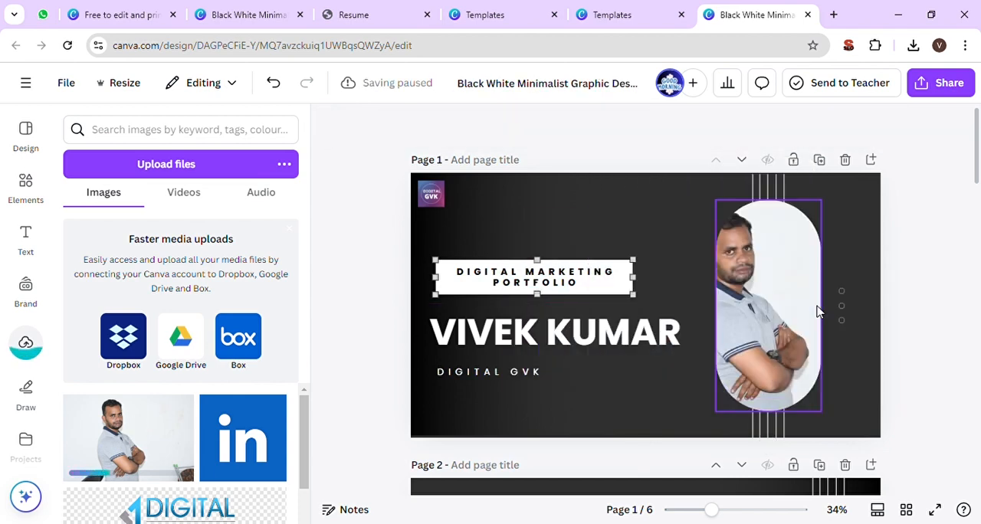
- Reposition the portrait's crop so the man is centred within the rounded frame
double_click(789, 314)
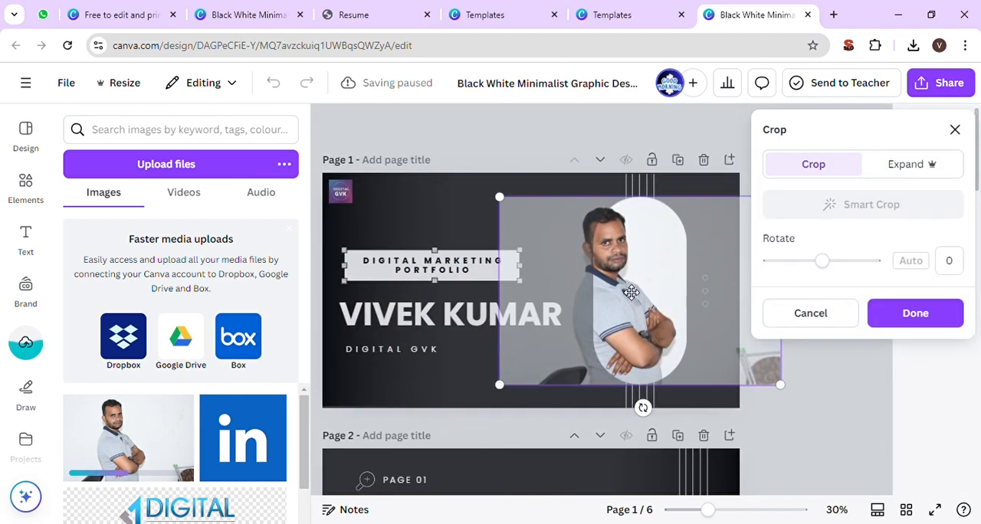
mouse_move(638, 292)
mouse_down()
mouse_move(660, 291)
mouse_move(652, 292)
mouse_up()
click(945, 324)
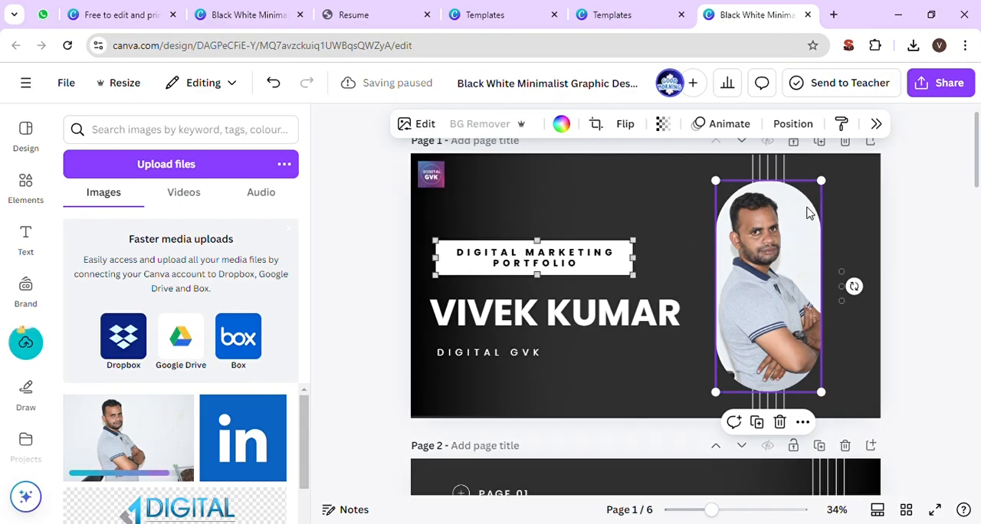
scroll(843, 214, down, 1)
scroll(934, 286, down, 1)
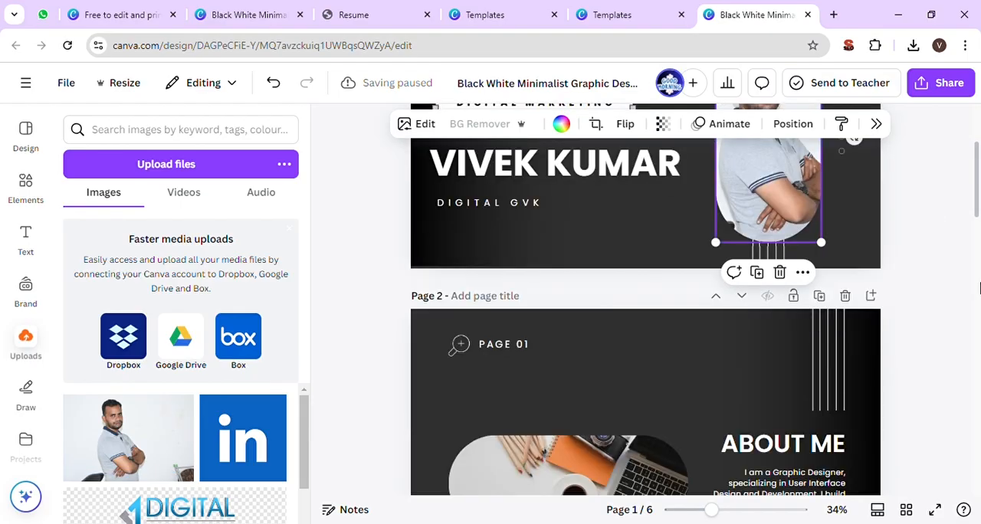
scroll(934, 287, up, 2)
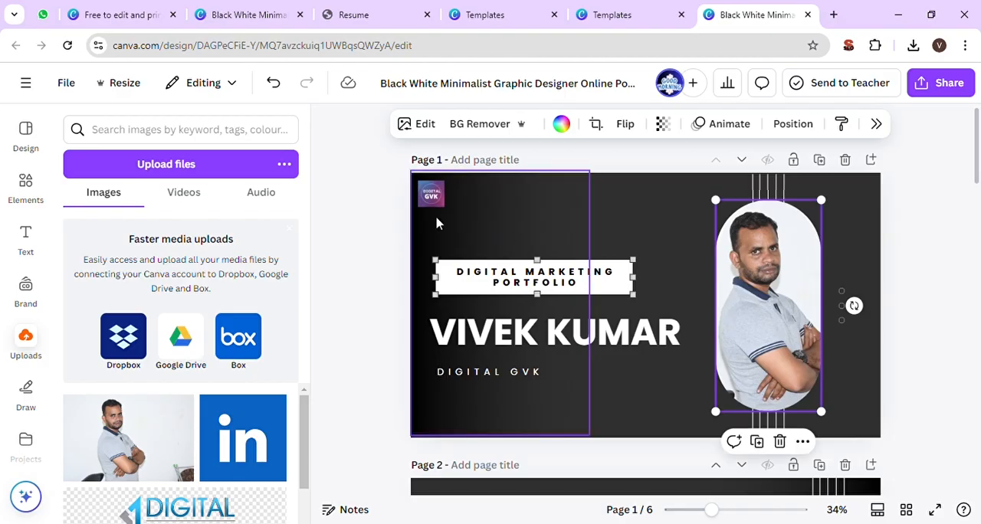
click(432, 196)
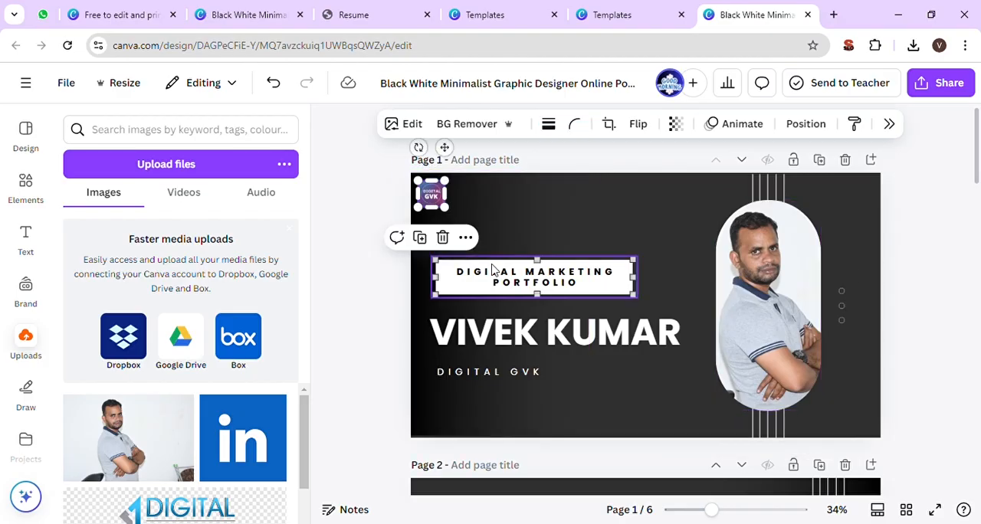
click(752, 294)
- Select the ABOUT ME paragraph on page 2 for editing, and open ChatGPT in a new browser tab
scroll(924, 288, down, 4)
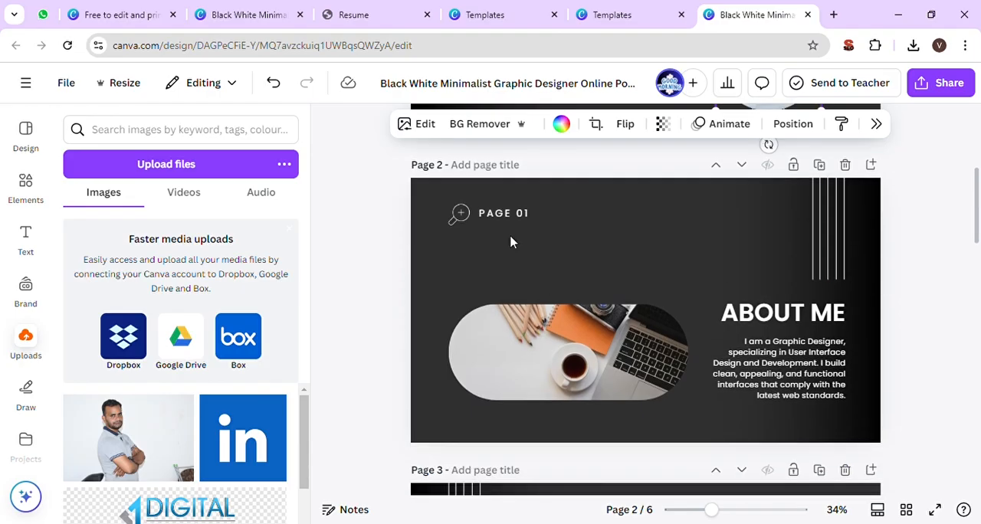
double_click(774, 368)
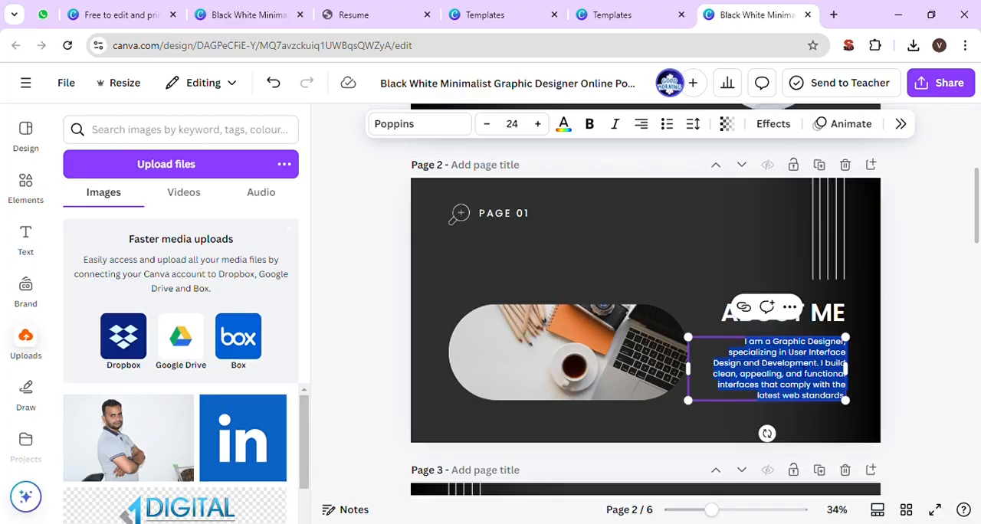
click(834, 15)
text(chatgpt.com)
key(Return)
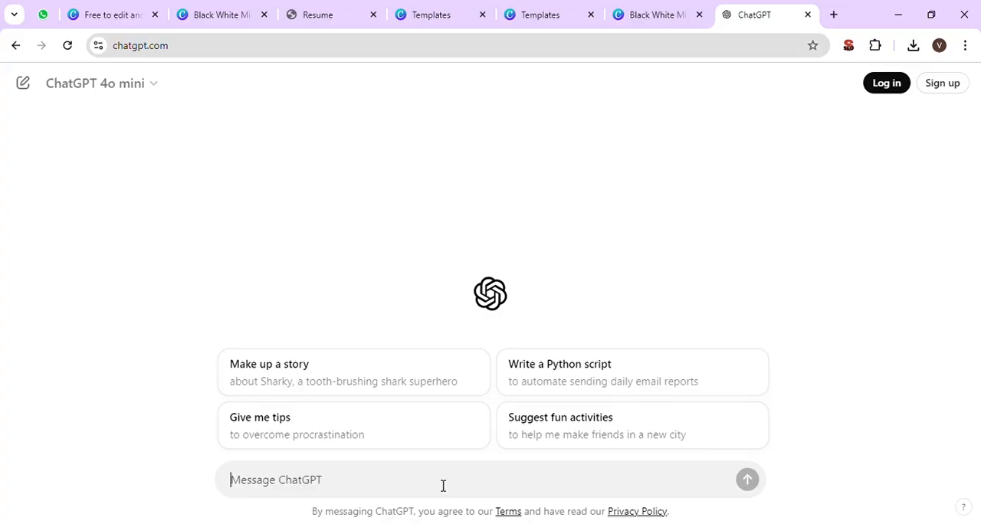
- Ask ChatGPT to write an about-me text for someone with 3 years of experience in digital marketing
text(i)
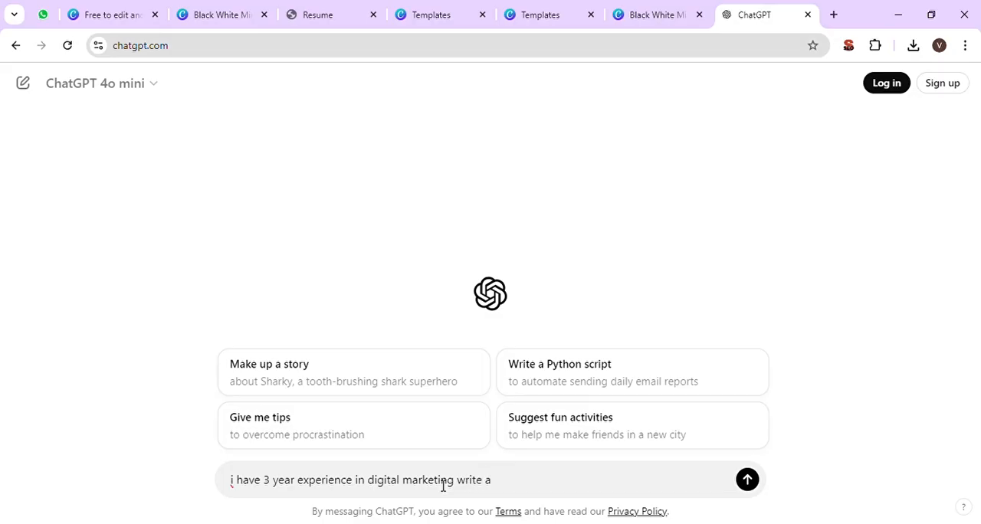
text(me )
text(about)
key(Return)
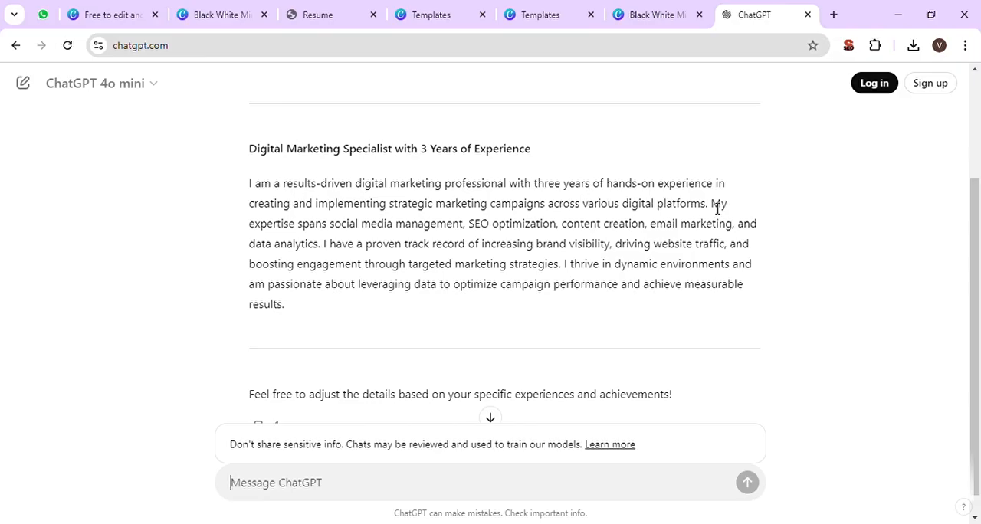
- Replace the ABOUT ME paragraph in Canva with ChatGPT's passage from "My expertise spans" to "targeted marketing strategies"
drag(713, 204, 560, 278)
key(ctrl+c)
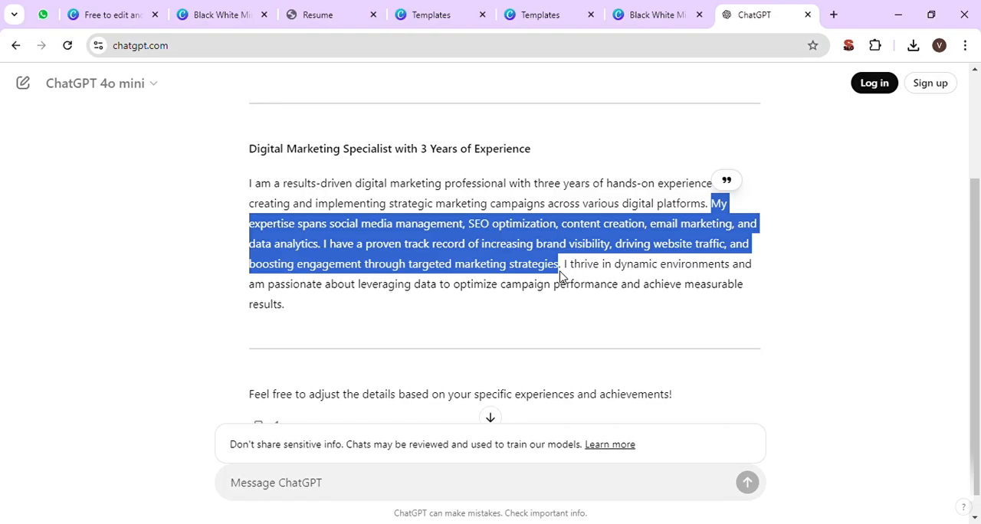
click(633, 13)
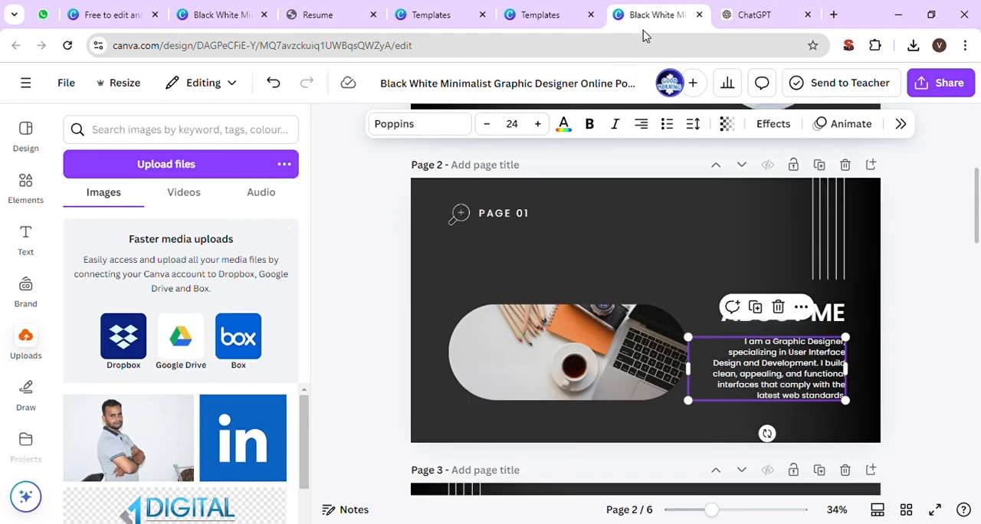
double_click(763, 349)
key(ctrl+v)
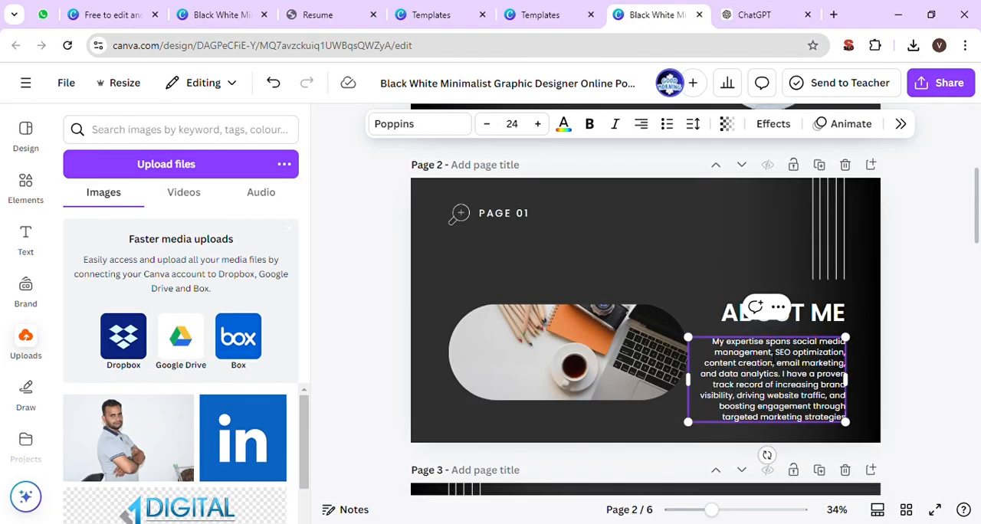
- Move the ABOUT ME heading and its paragraph up slightly, and enlarge the paragraph text to about size 26.4
click(801, 314)
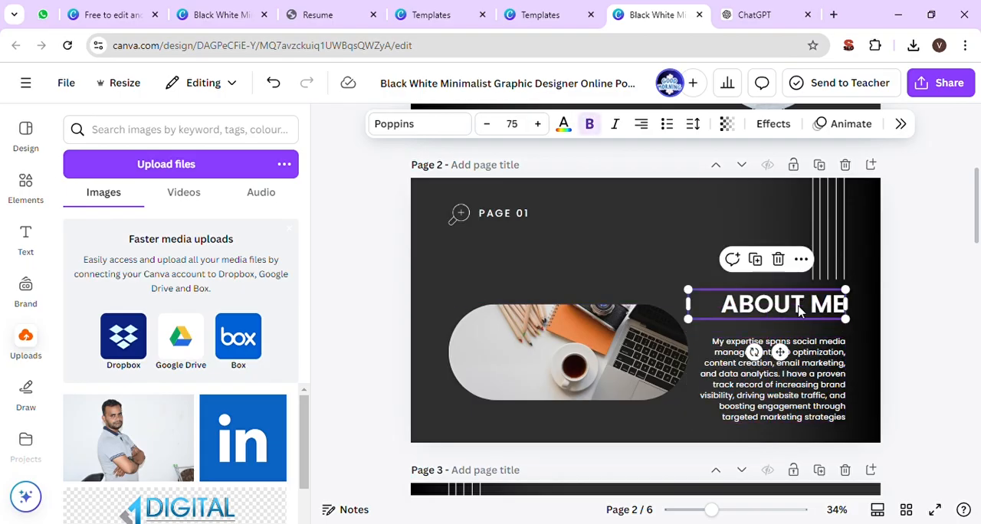
click(795, 363)
drag(795, 363, 796, 356)
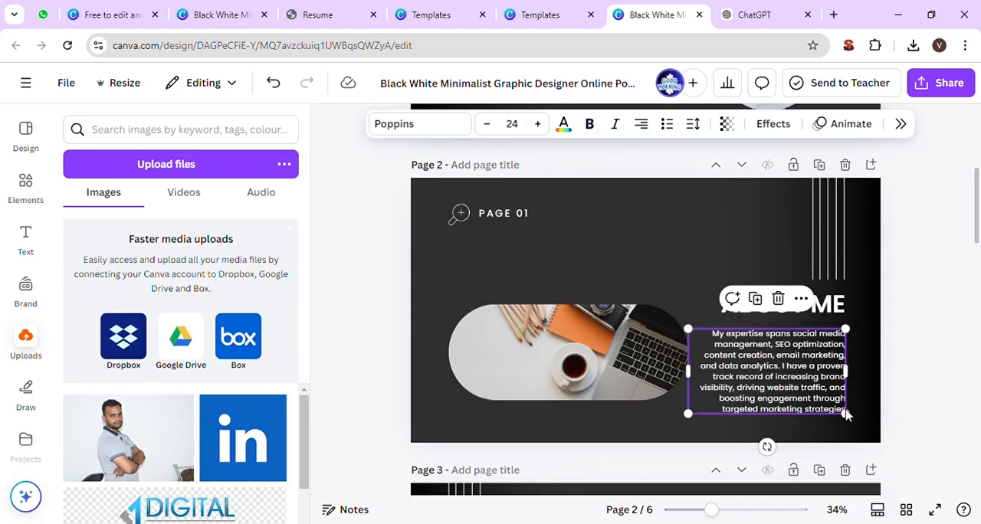
drag(845, 413, 863, 426)
click(925, 402)
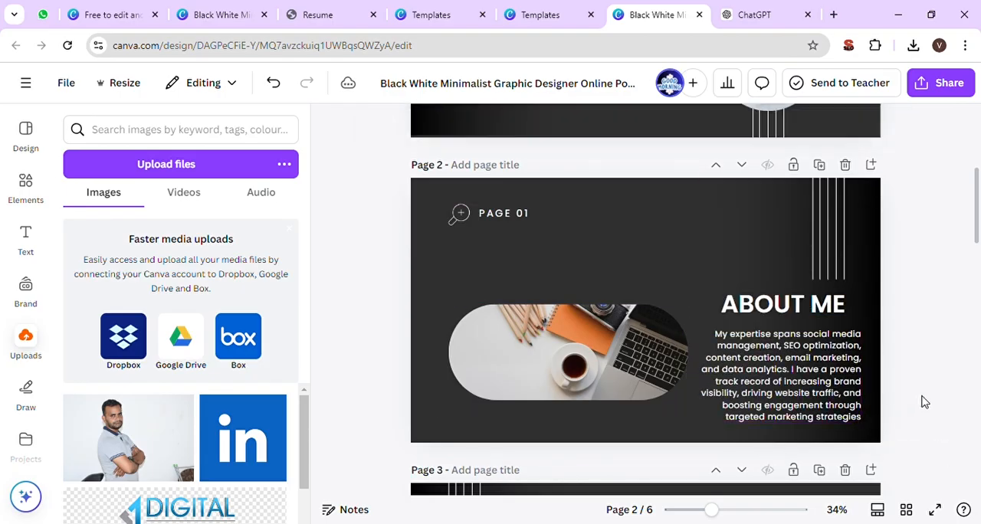
click(592, 375)
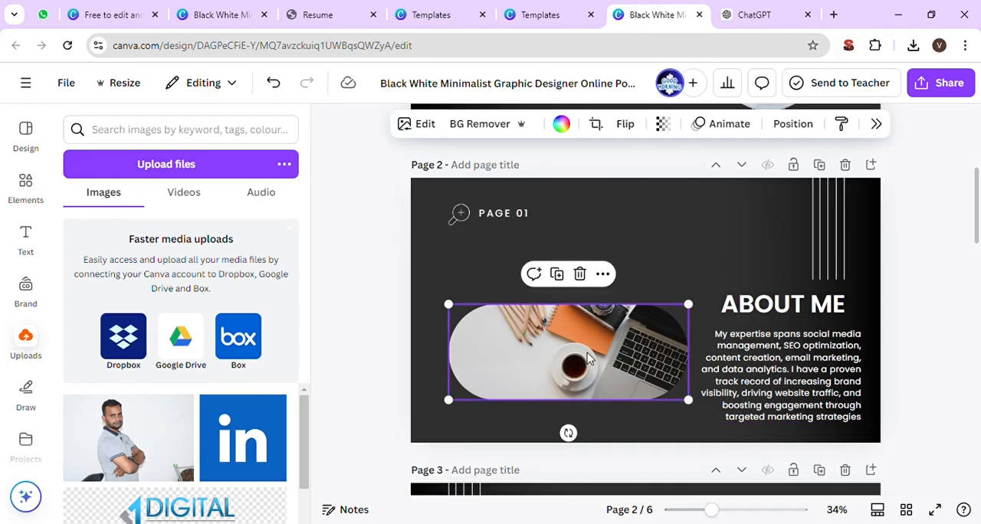
click(717, 373)
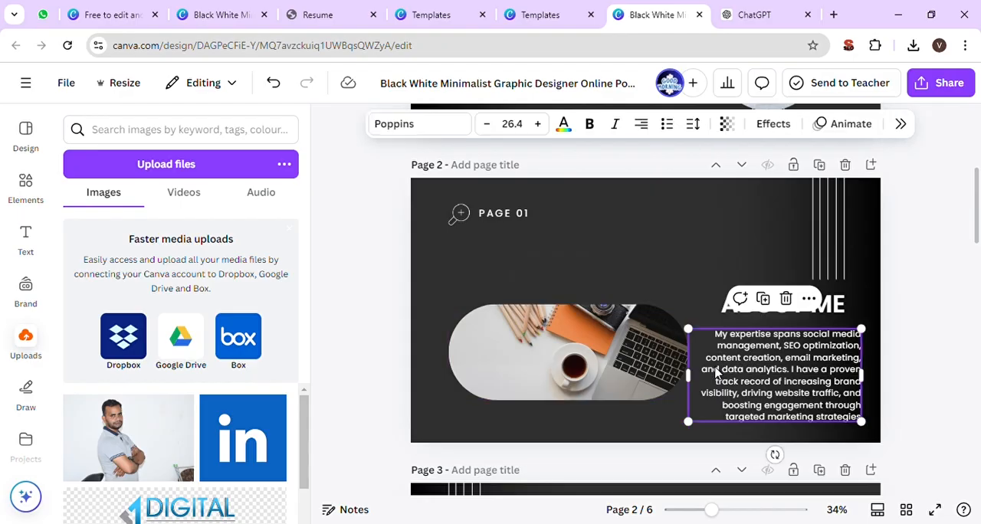
click(598, 353)
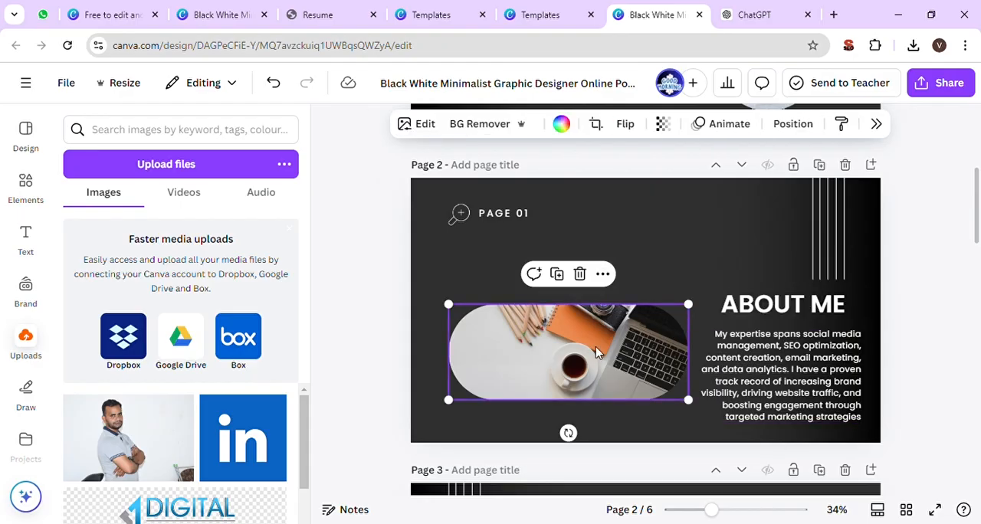
click(375, 296)
scroll(375, 296, down, 2)
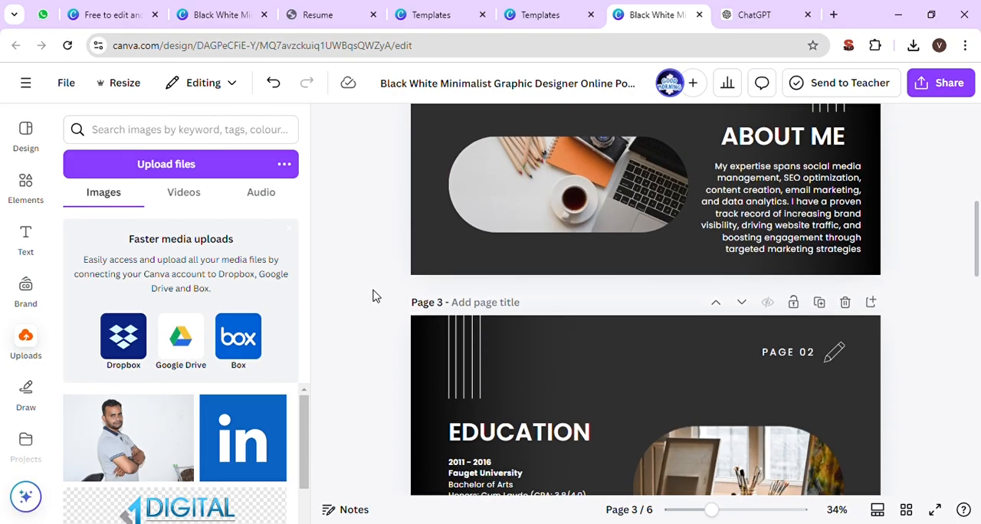
scroll(375, 296, up, 2)
- Try orange, green and red backgrounds on page 2, and settle on the dark grey default solid colour
click(613, 182)
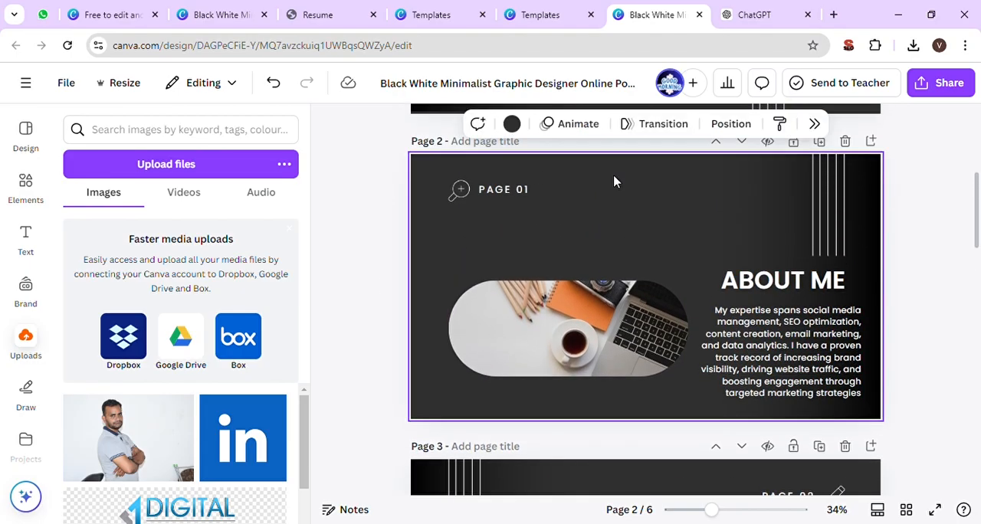
click(511, 123)
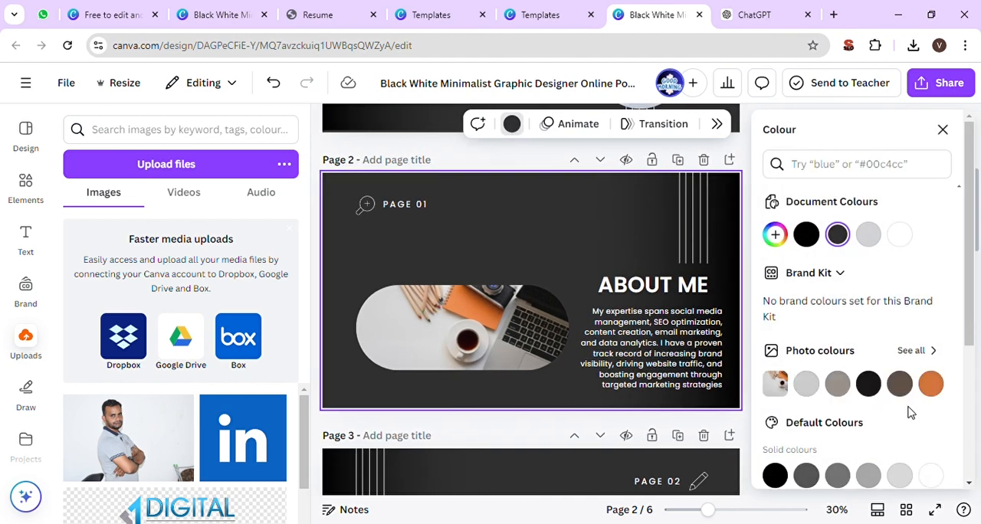
click(930, 385)
scroll(881, 429, down, 4)
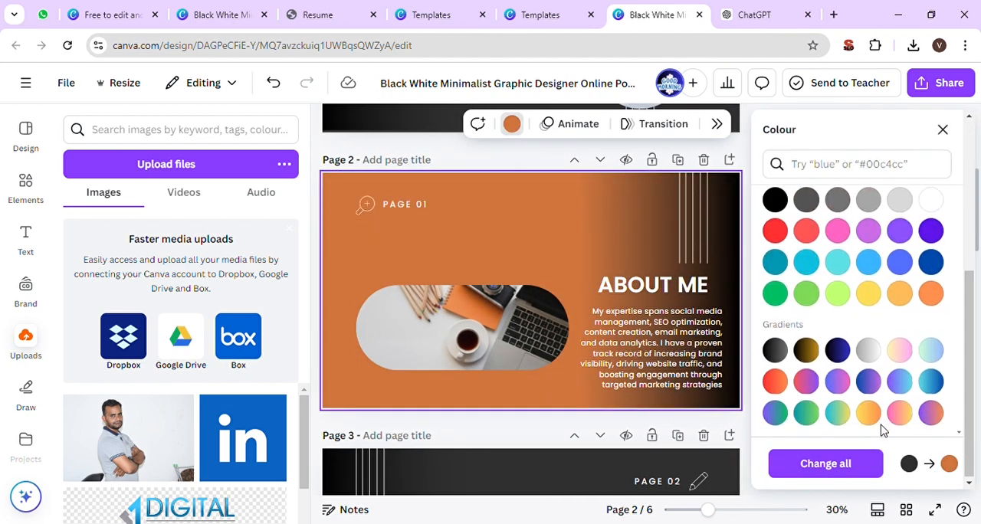
click(806, 292)
click(809, 233)
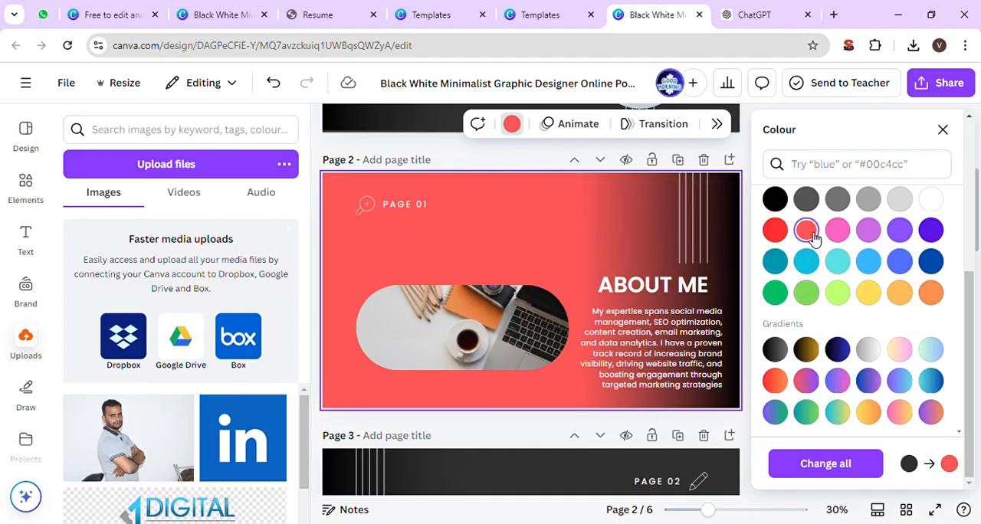
click(775, 230)
click(807, 201)
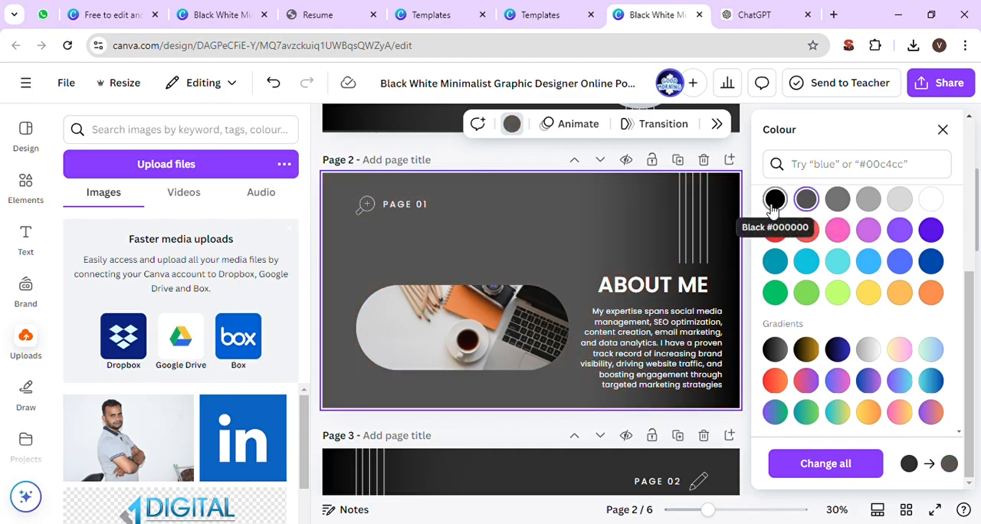
click(774, 200)
click(807, 201)
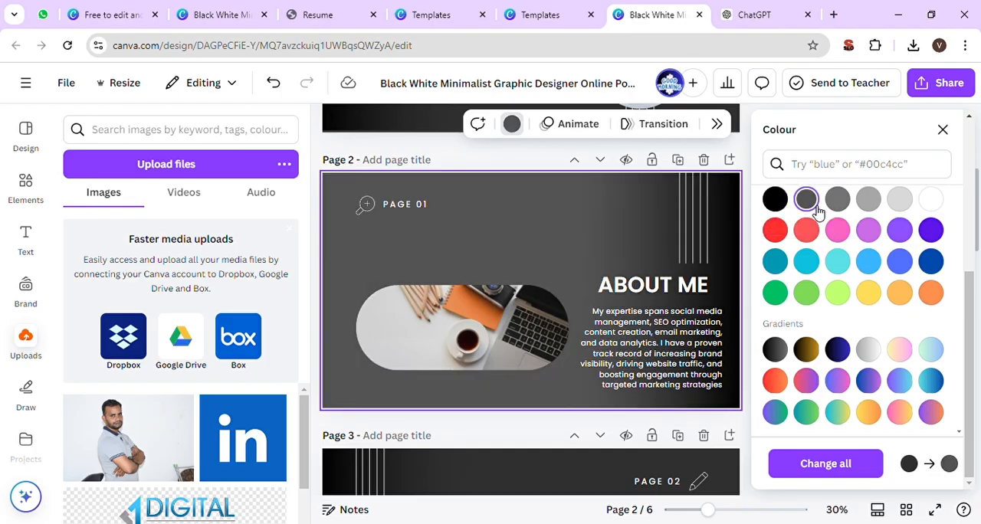
click(942, 130)
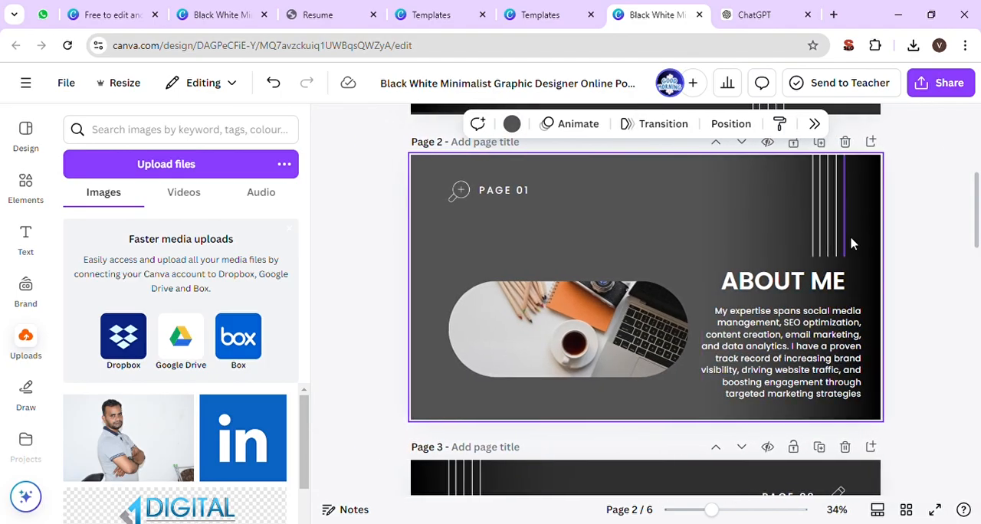
scroll(905, 268, down, 5)
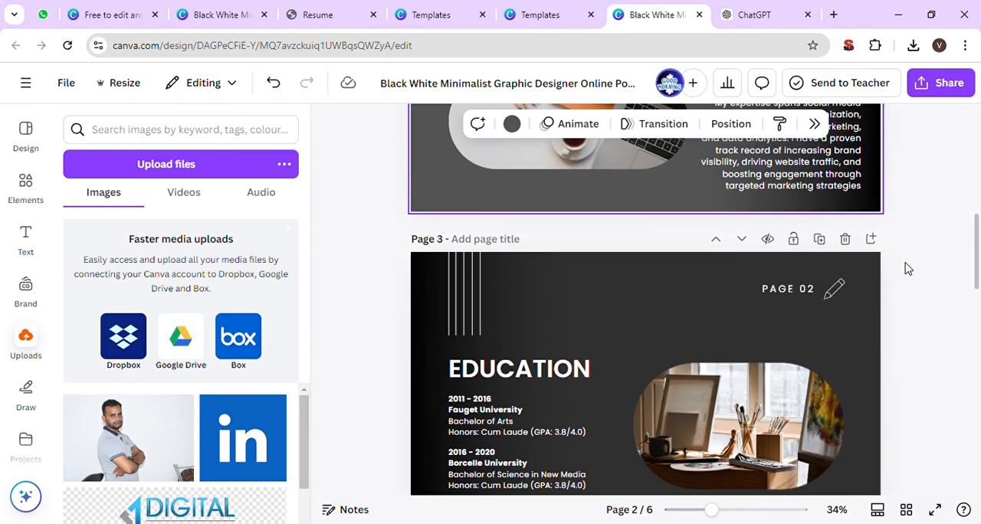
click(560, 285)
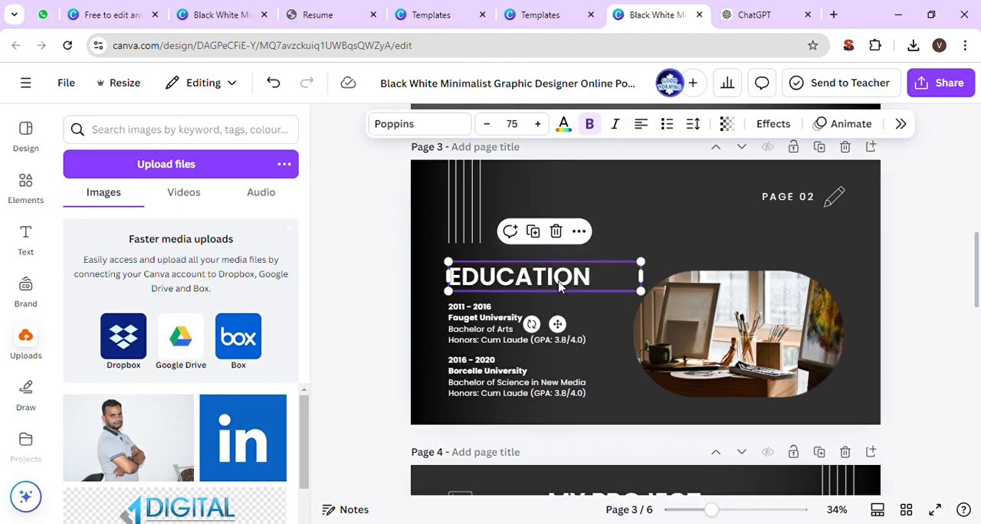
double_click(477, 308)
double_click(484, 331)
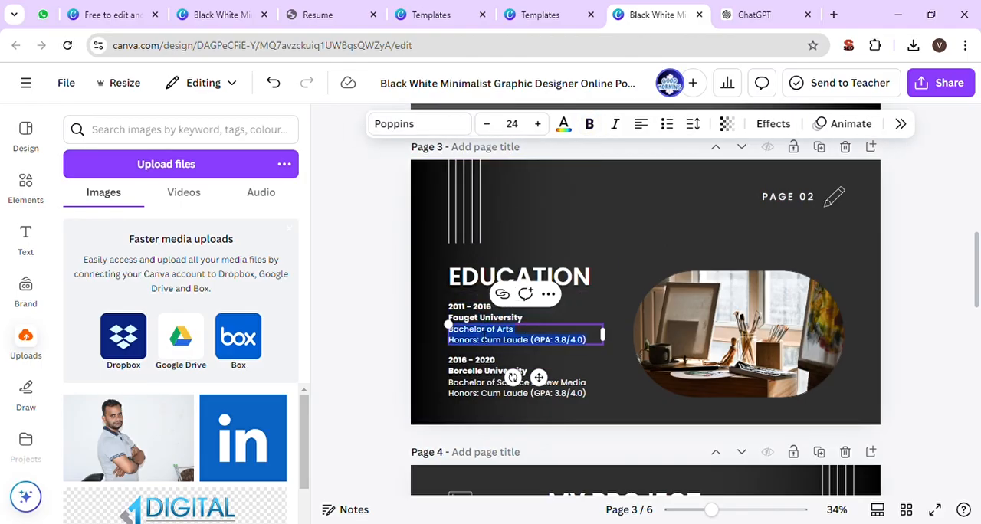
double_click(475, 389)
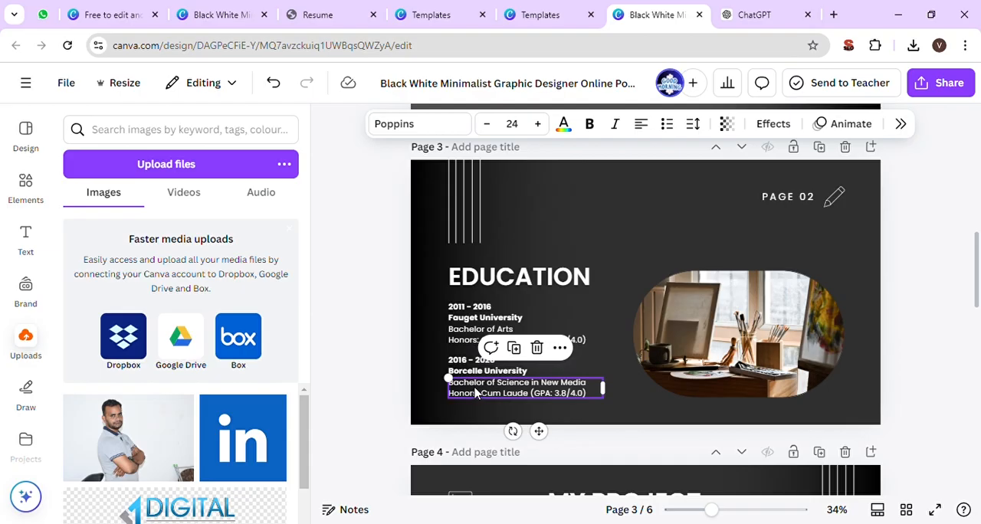
- Select the framed picture on the EDUCATION page and search the photo library for "education"
click(758, 330)
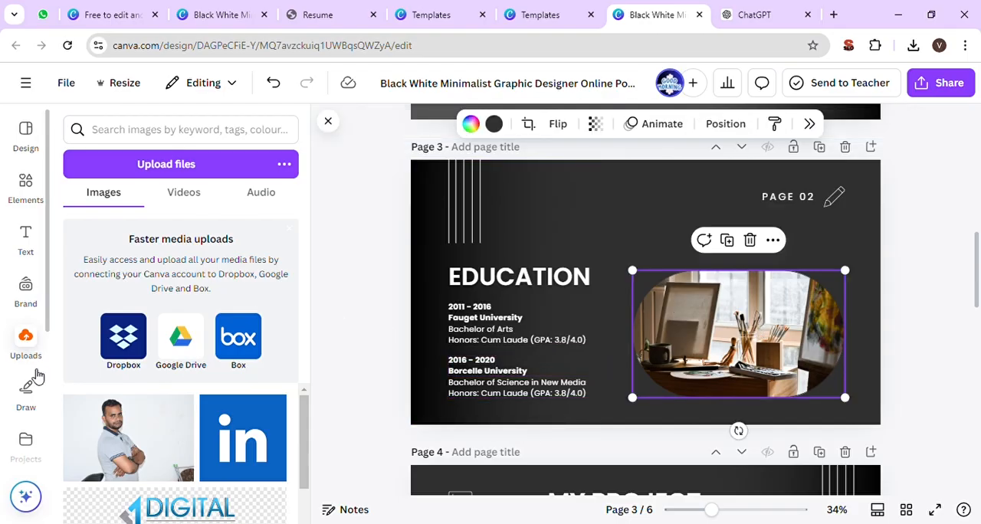
scroll(35, 376, down, 3)
click(26, 334)
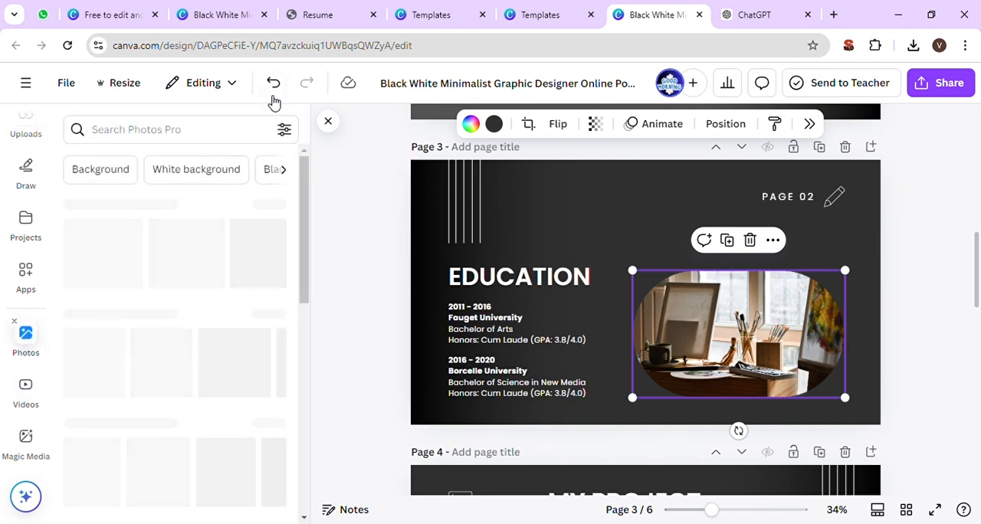
click(253, 129)
text(educa)
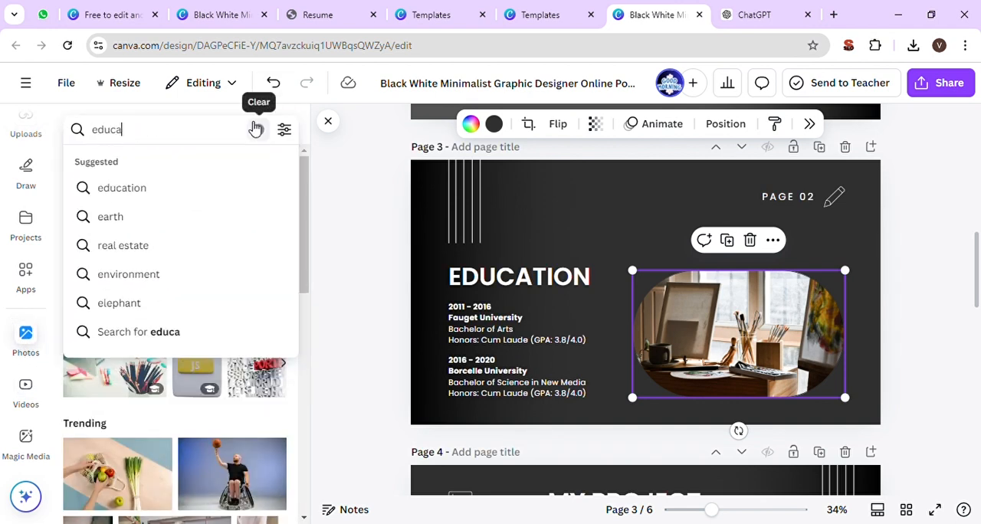
text(tion)
key(Return)
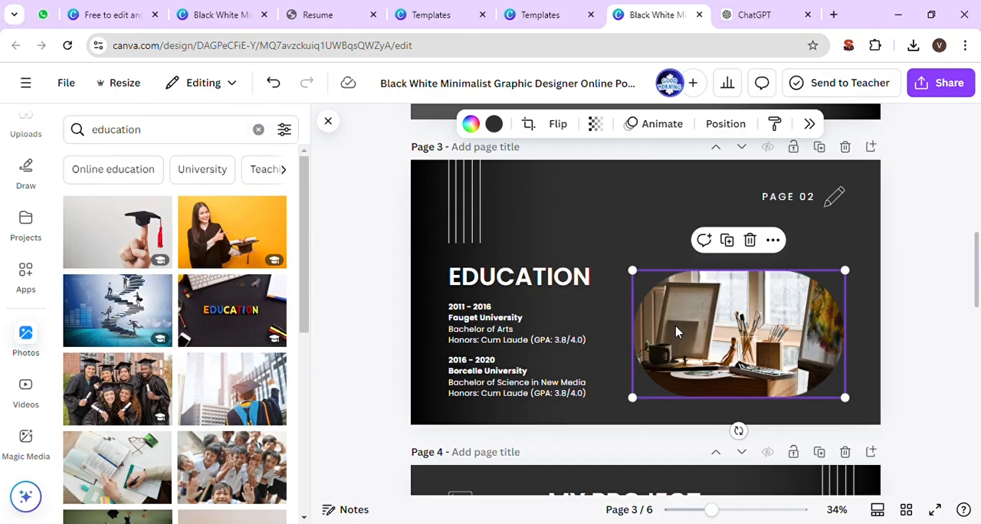
- Replace the EDUCATION page's framed picture with the photo of a graduation cap balanced on a fingertip
click(750, 240)
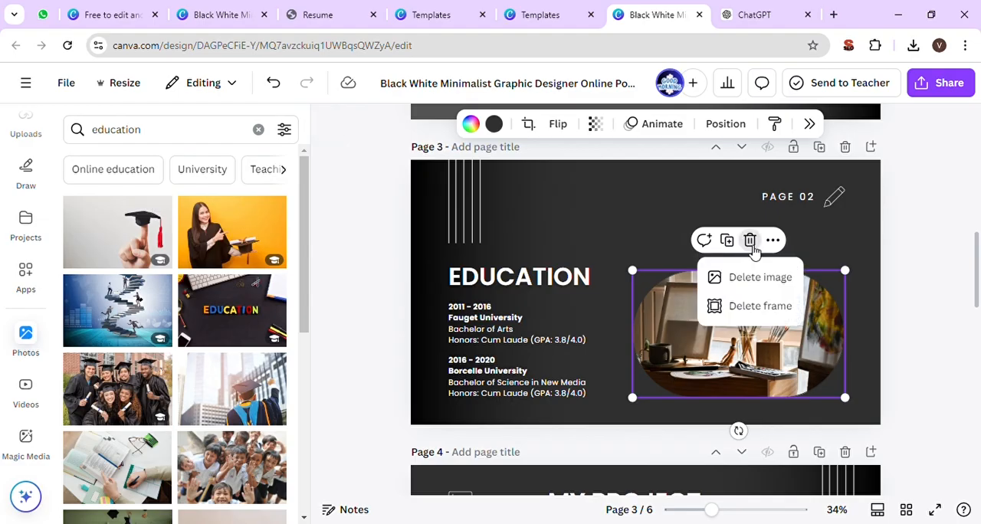
click(132, 248)
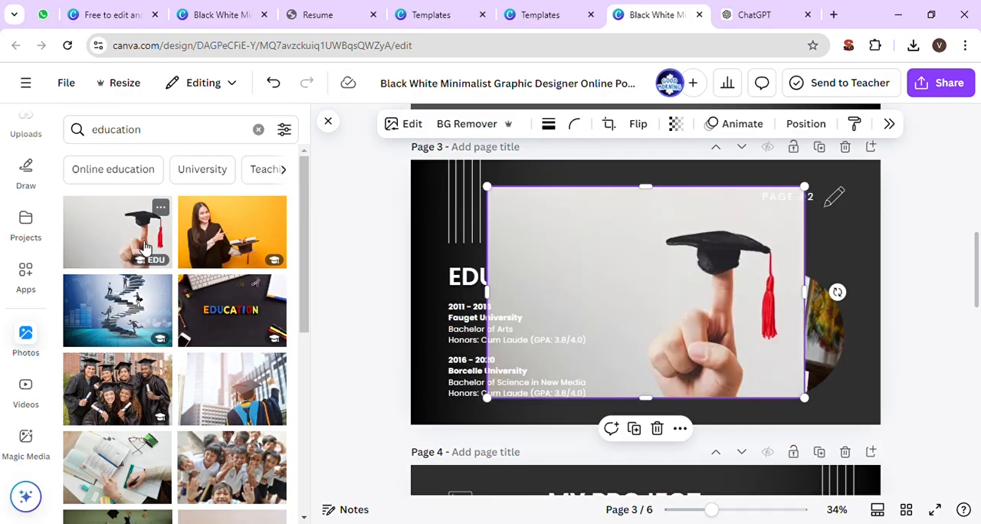
drag(664, 306, 806, 317)
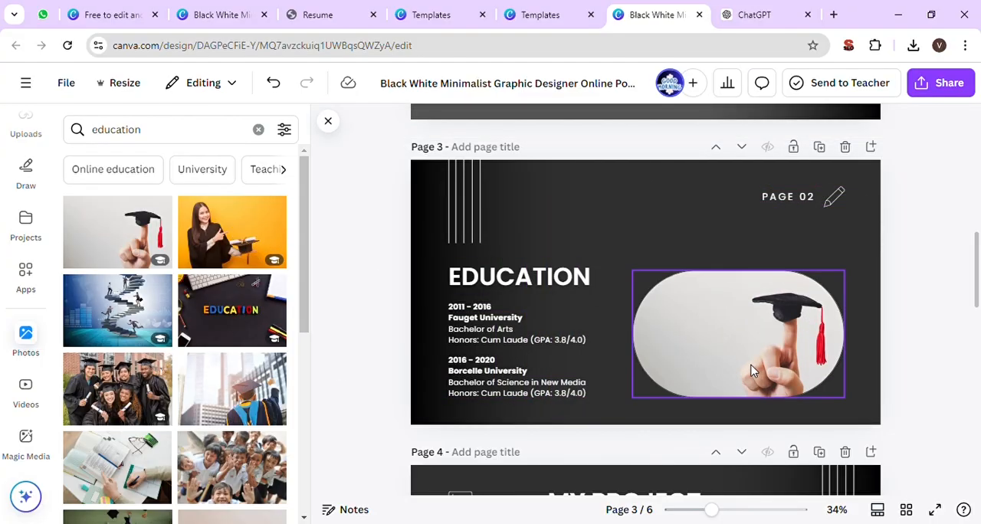
click(785, 342)
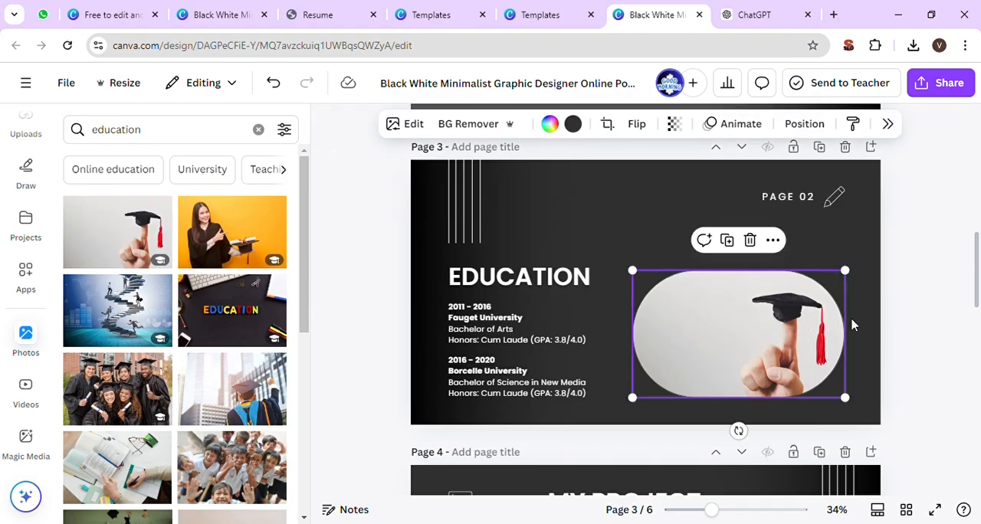
- Delete the MY PROJECT page from the design
scroll(954, 311, down, 4)
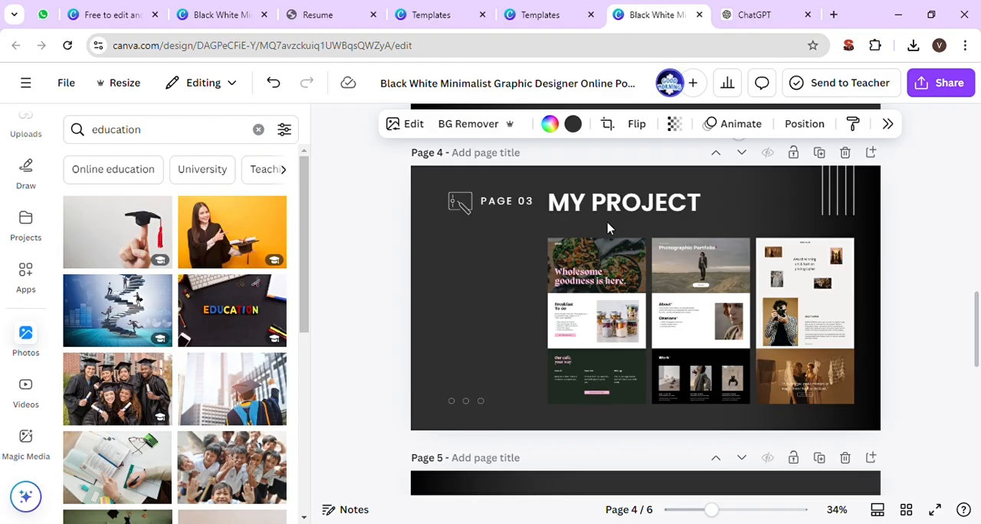
click(413, 216)
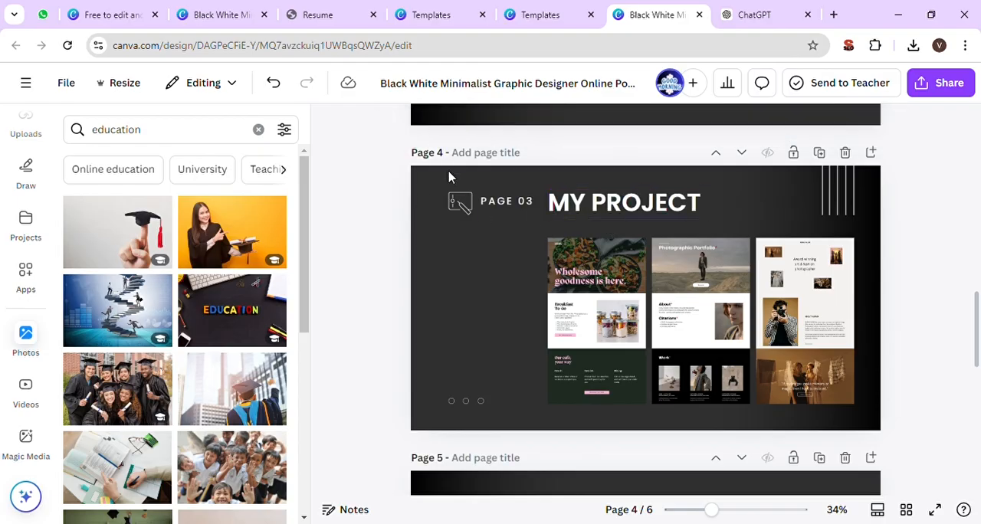
click(490, 179)
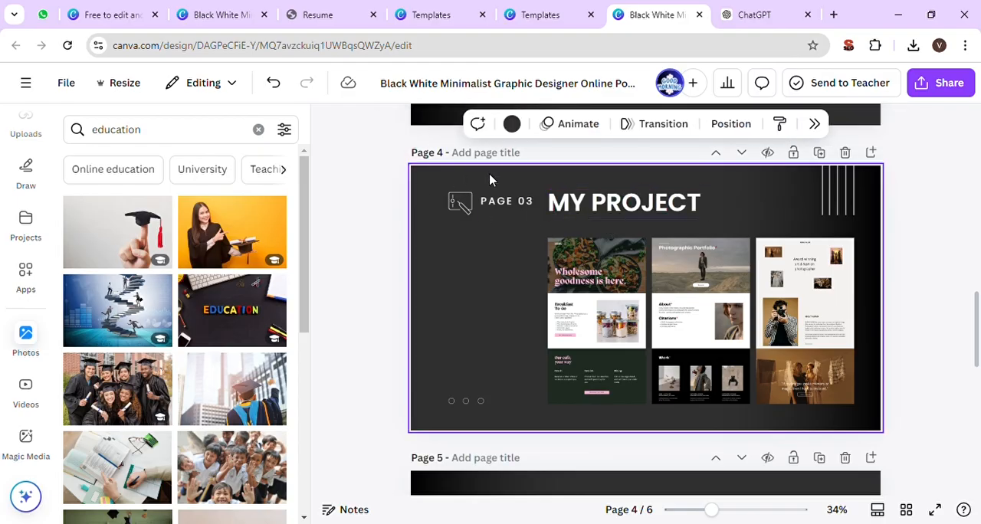
click(845, 154)
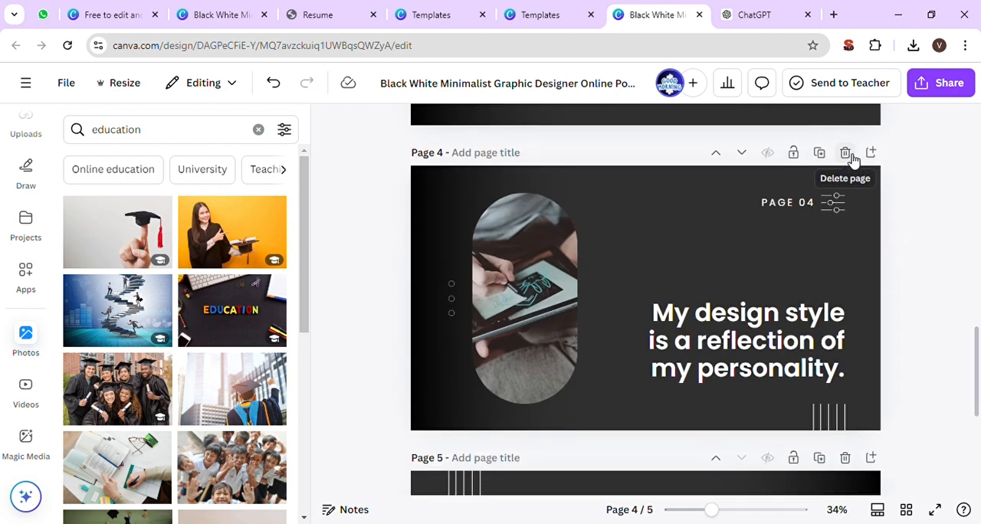
- Move the design style statement on page 4 up slightly and replace its text with "i complete project on social media marketing"
drag(794, 341, 795, 300)
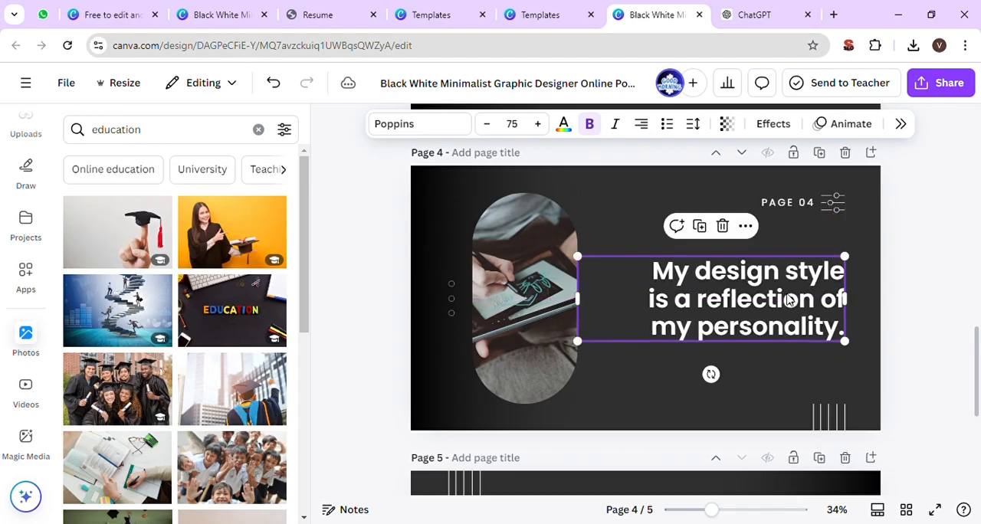
click(349, 347)
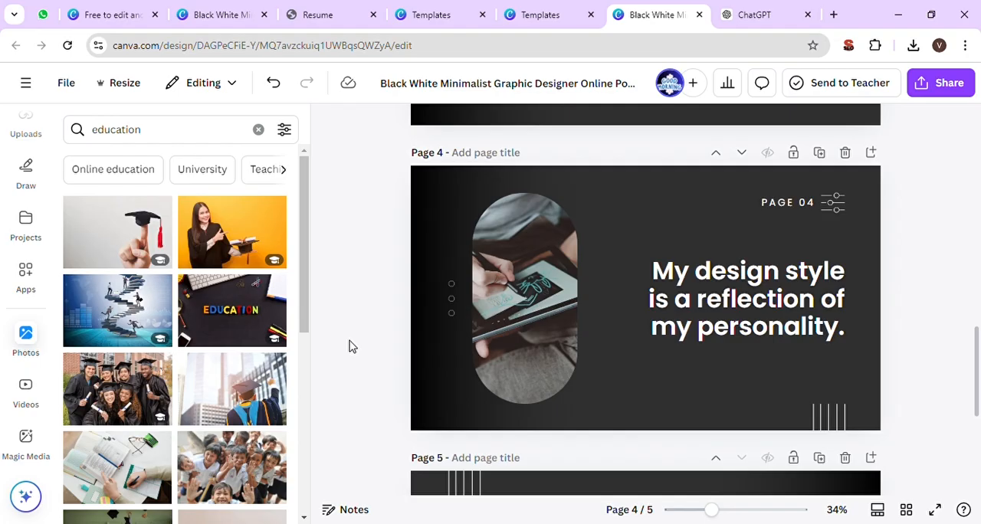
triple_click(722, 298)
key(ctrl+a)
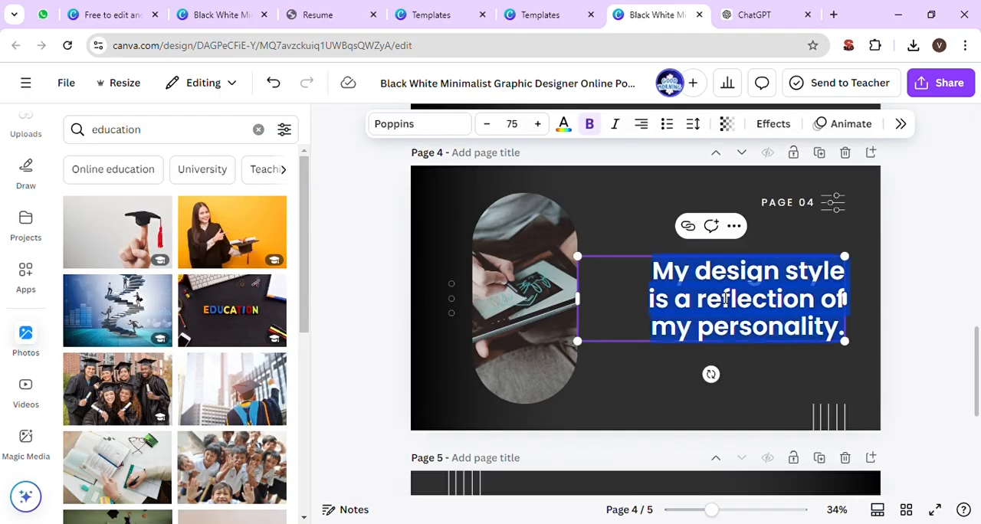
text(i complete)
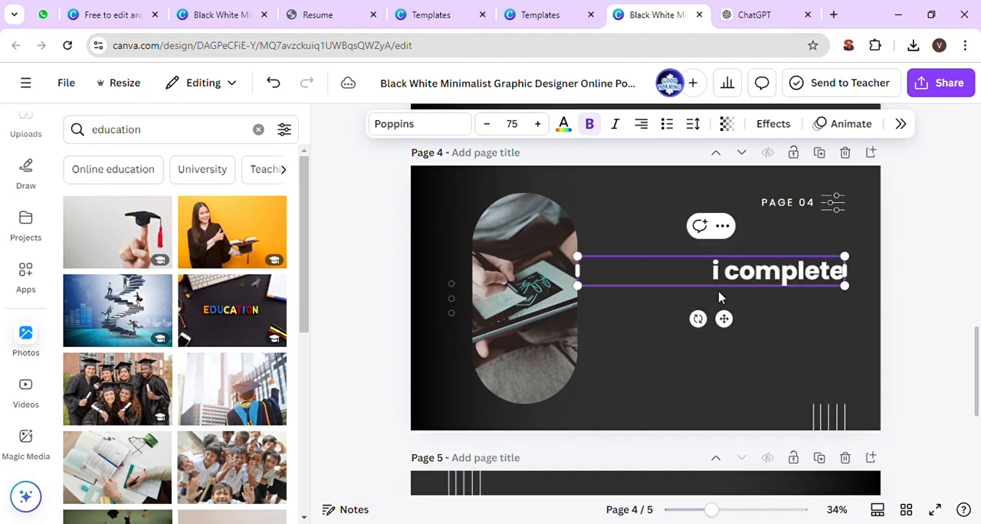
text( pro)
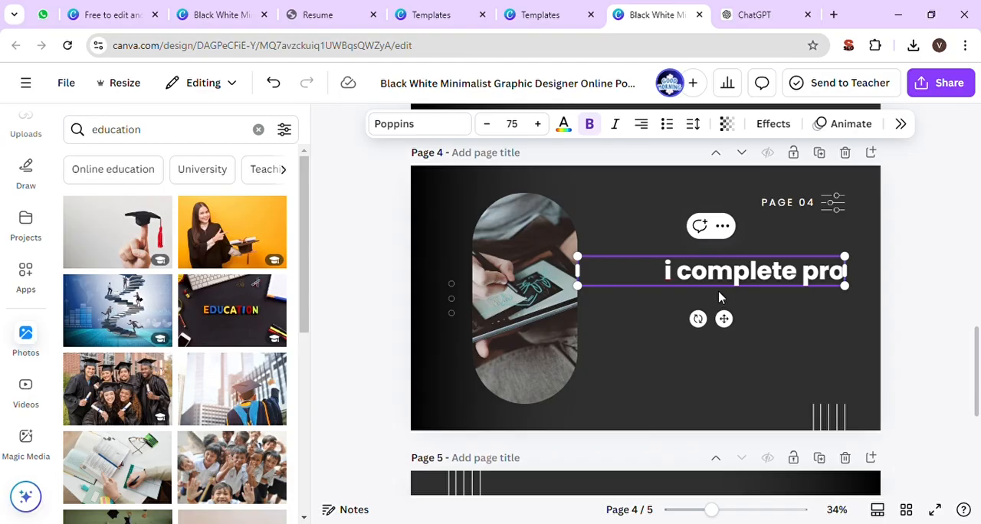
text(ject on)
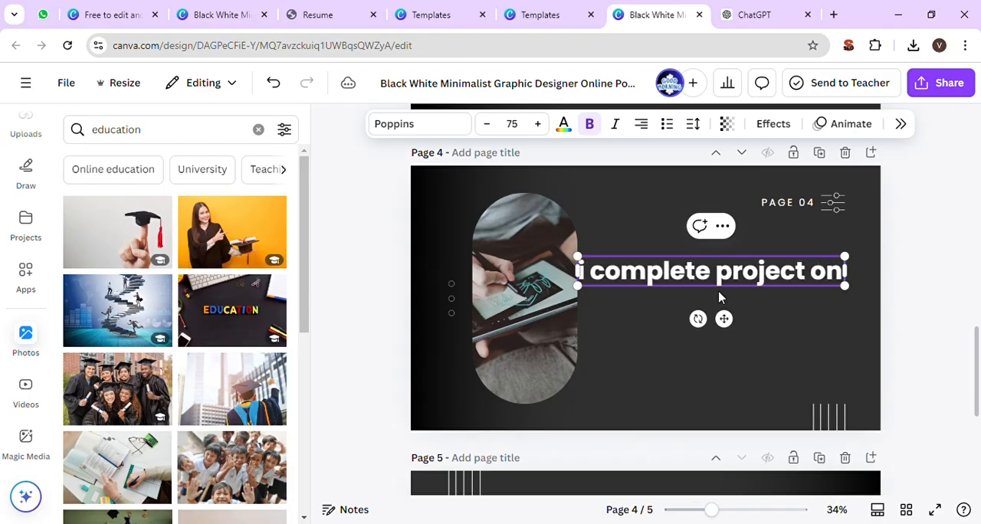
text( social medi)
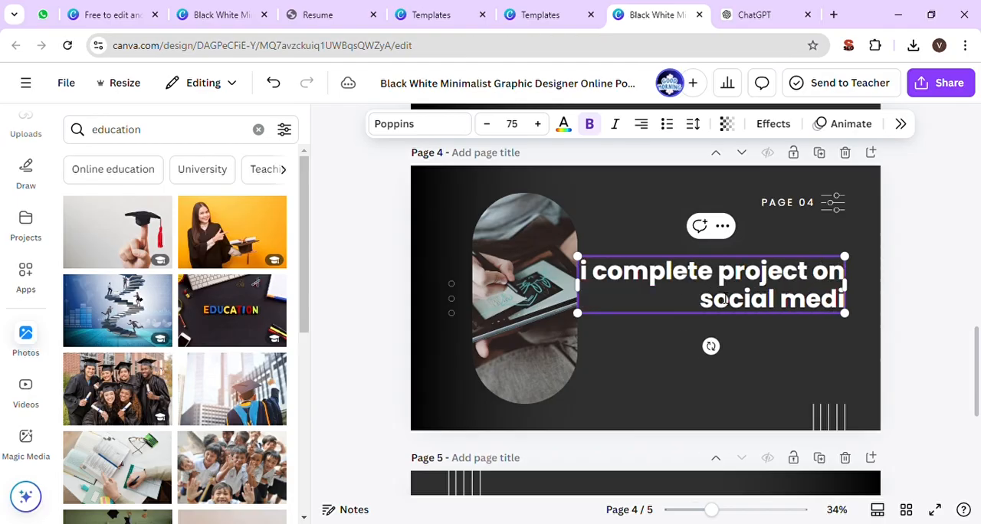
text(a marketing)
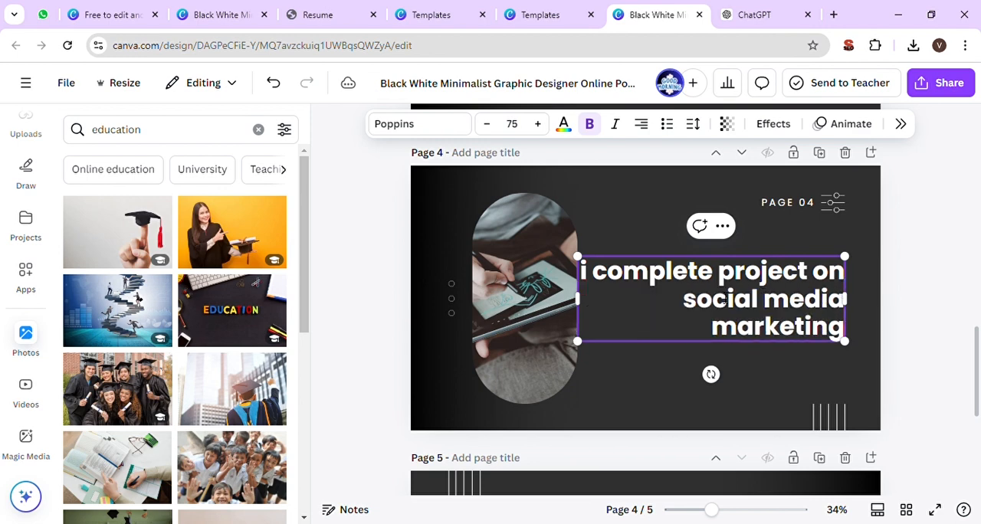
- Select the oval tablet picture on page 4 and search the photo library for "socail media marketing"
scroll(526, 361, up, 2)
click(527, 362)
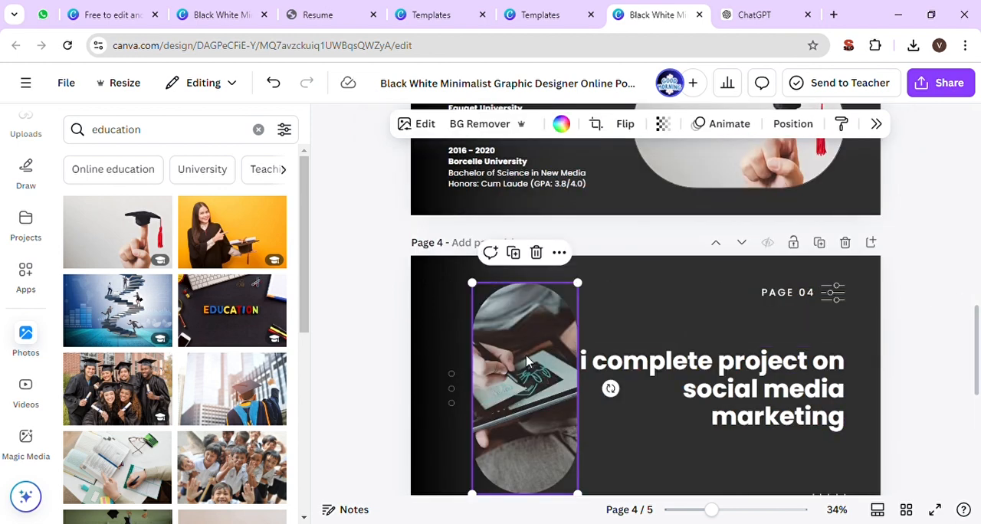
scroll(527, 361, down, 2)
click(206, 139)
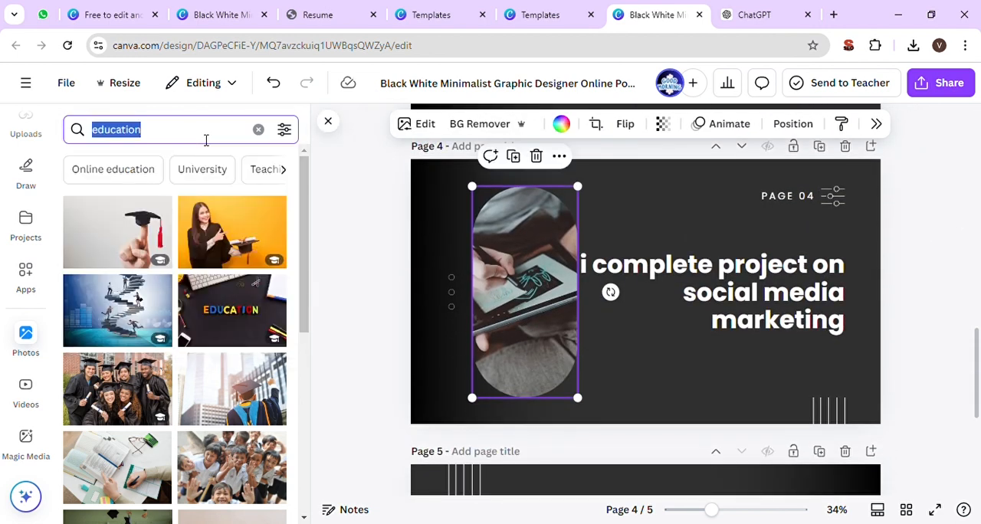
text(socail media)
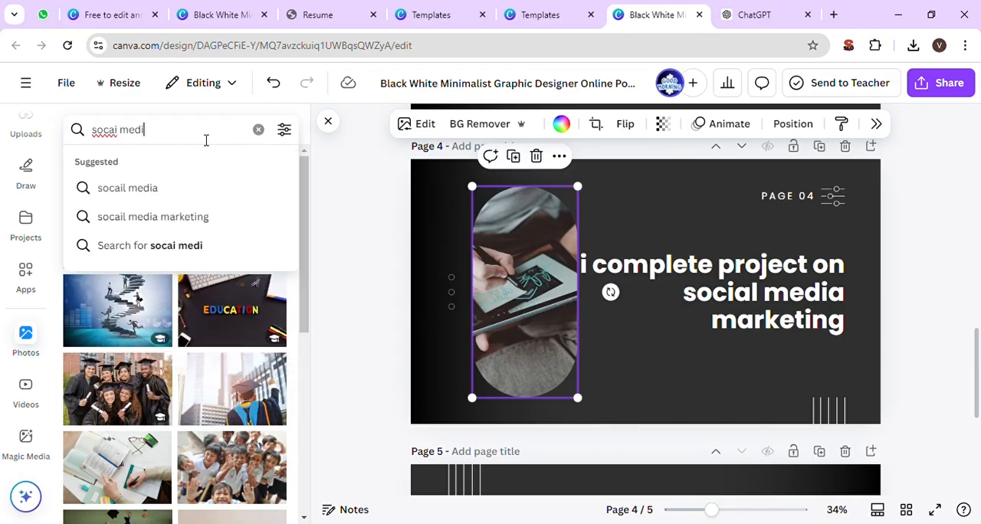
text( marketing)
key(Return)
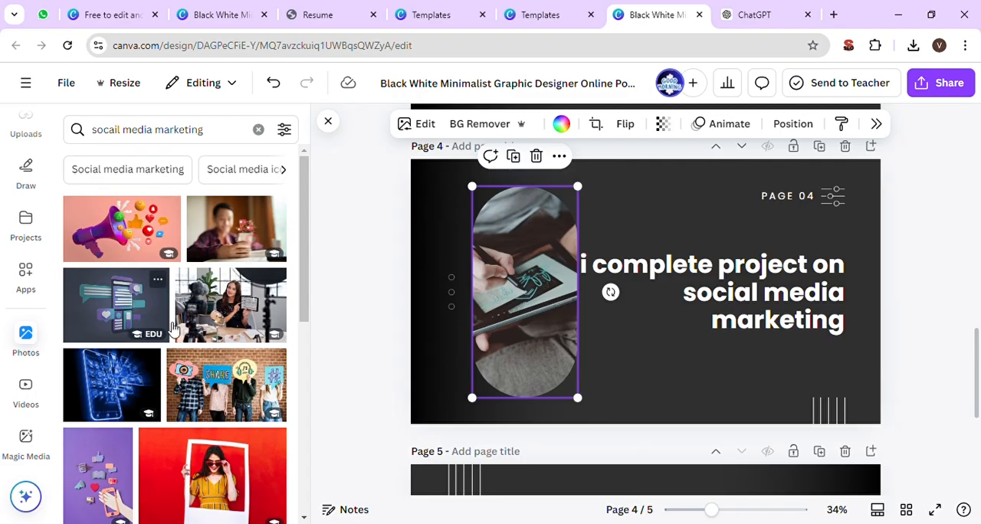
- Fill the oval picture frame on page 4 with the photo of "social media" letters beside a keyboard on a white desk
scroll(174, 330, down, 2)
scroll(173, 330, down, 1)
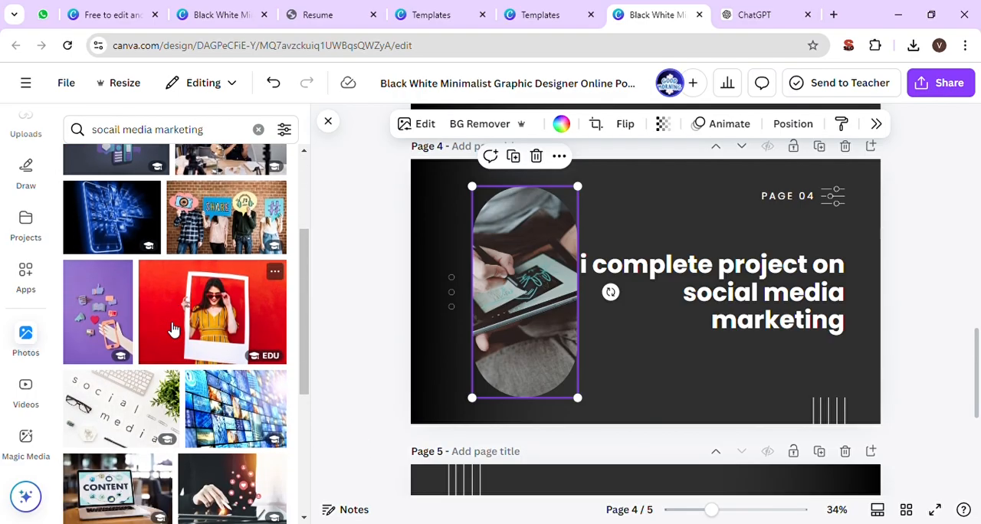
scroll(174, 330, down, 1)
drag(164, 345, 509, 328)
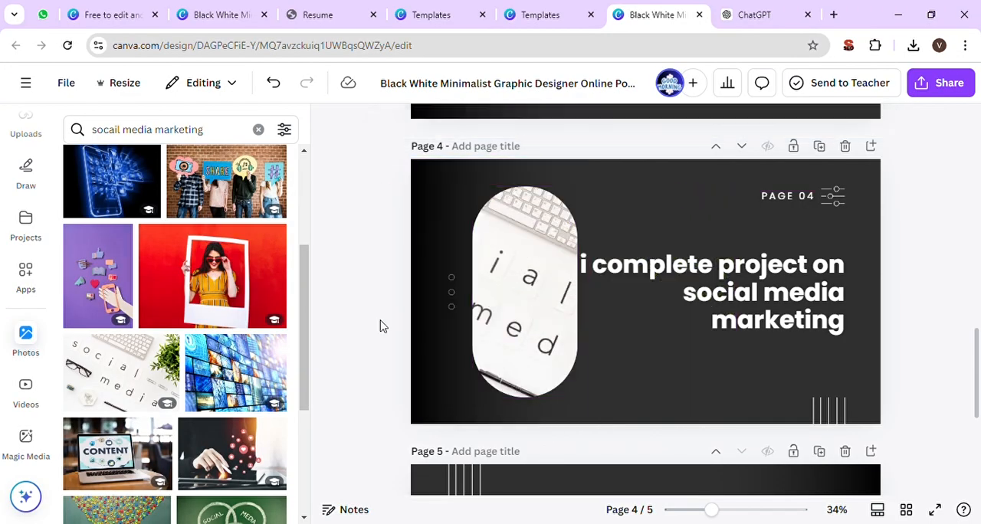
- Replace the placeholder phone number on the CONTACT ME page with the owner's phone number
scroll(376, 329, down, 5)
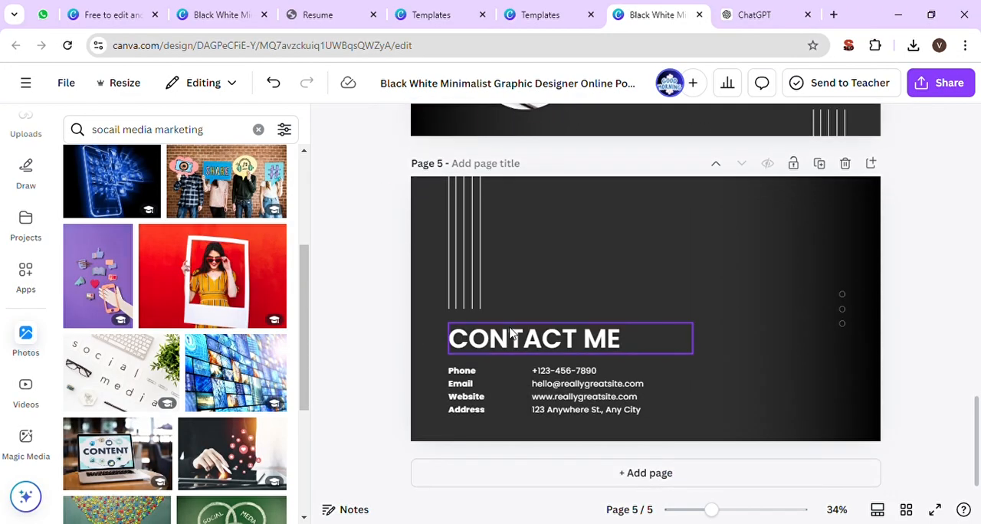
double_click(575, 373)
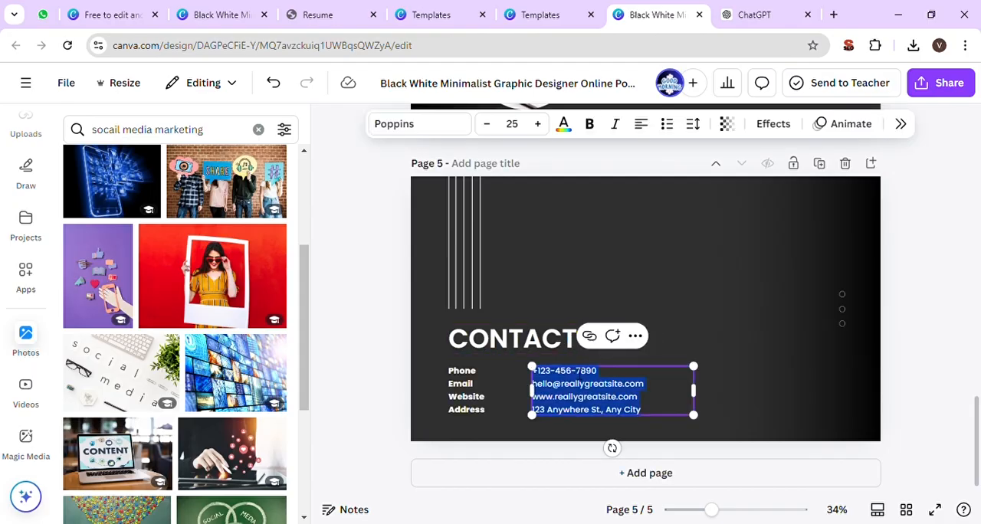
triple_click(582, 374)
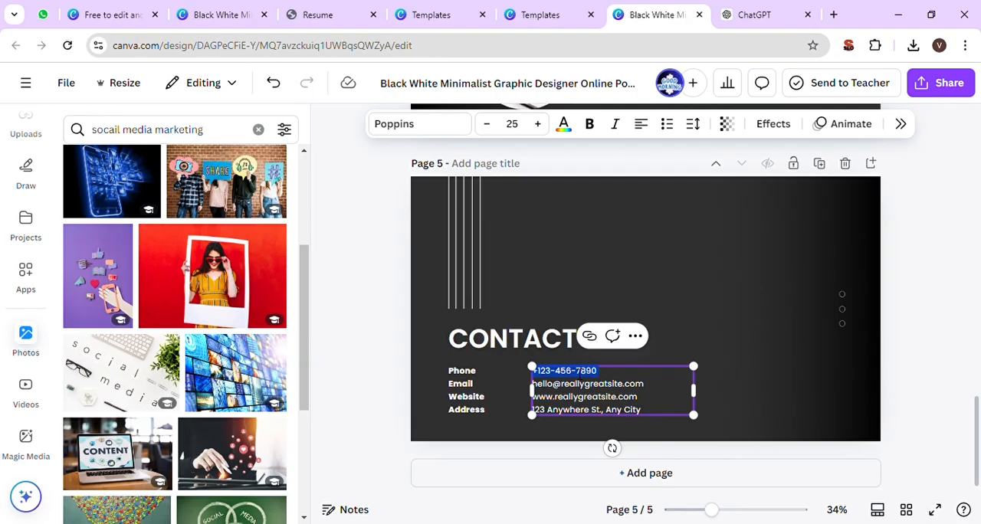
key(BackSpace)
key(Return)
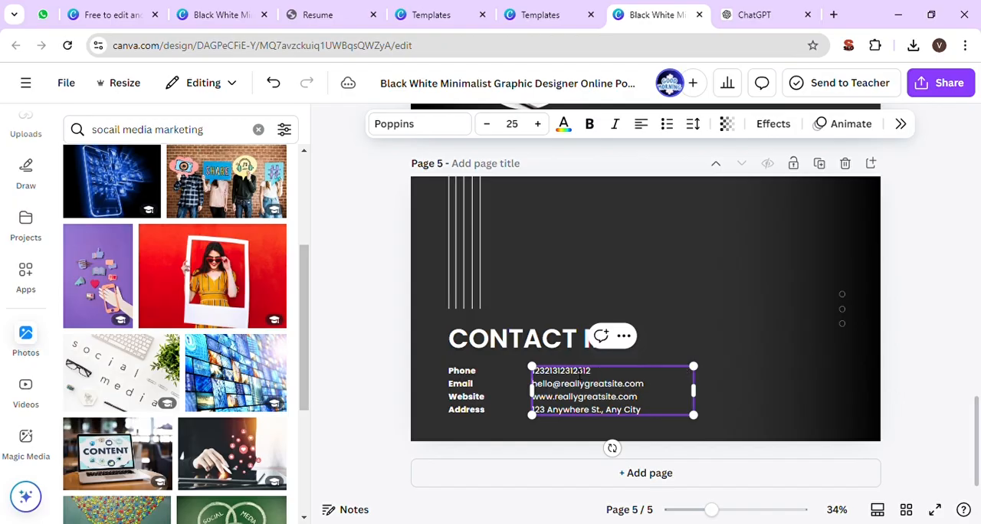
- Replace the placeholder e-mail address on the CONTACT ME page with the owner's e-mail address
key(shift+Right)
key(shift+Right)
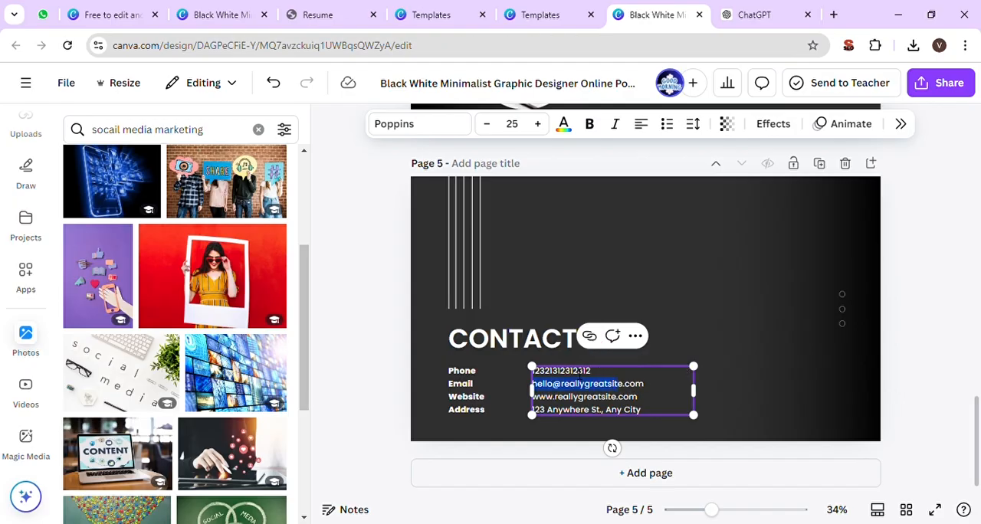
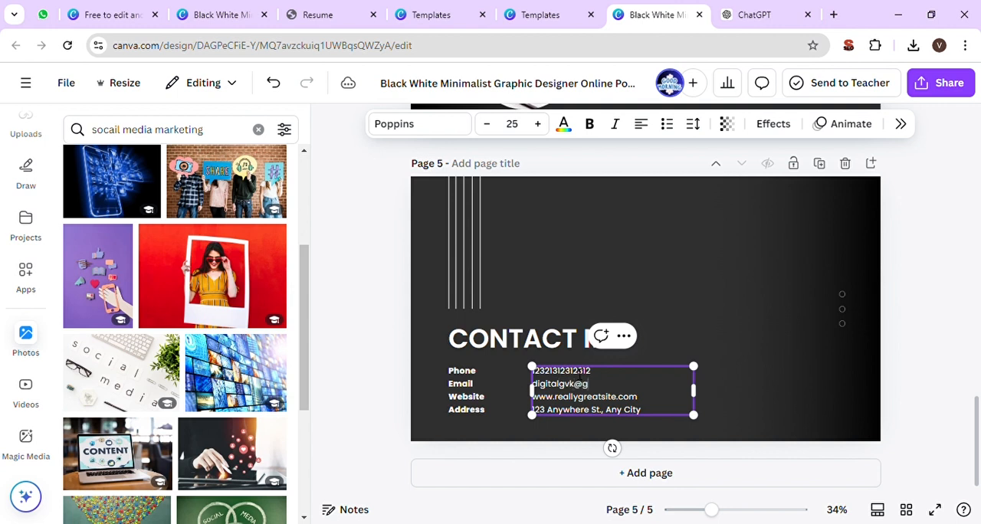
key(Tab)
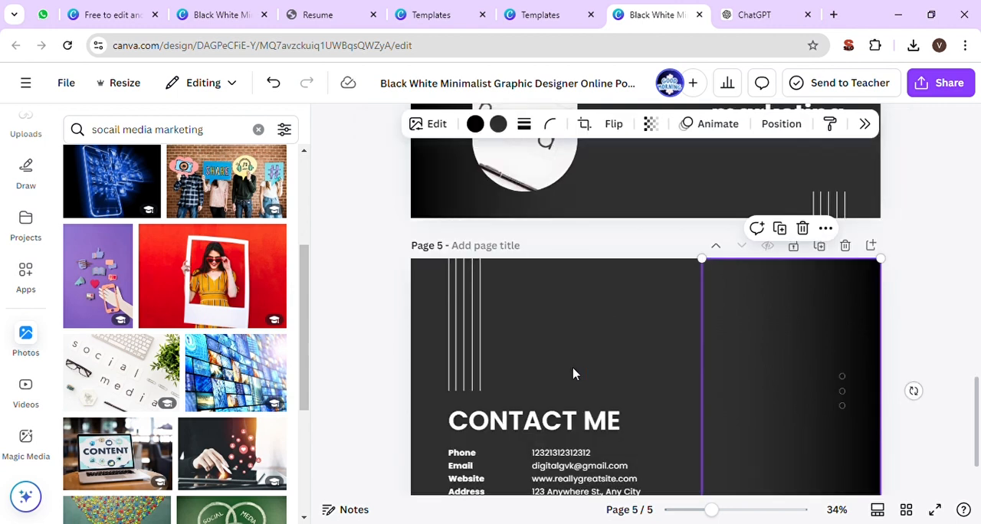
- Remove the placeholder website address line from the contact details on page 5
scroll(574, 372, down, 2)
click(565, 403)
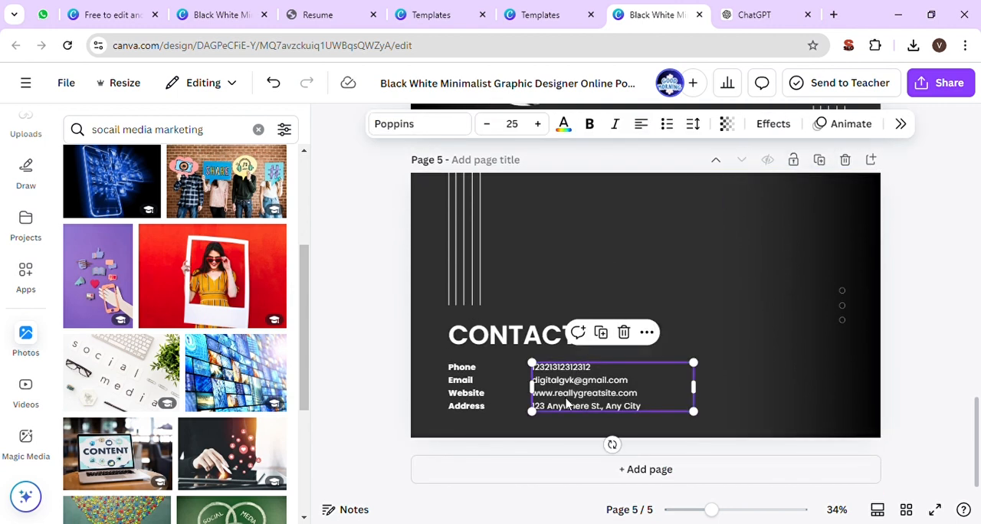
click(358, 418)
click(457, 399)
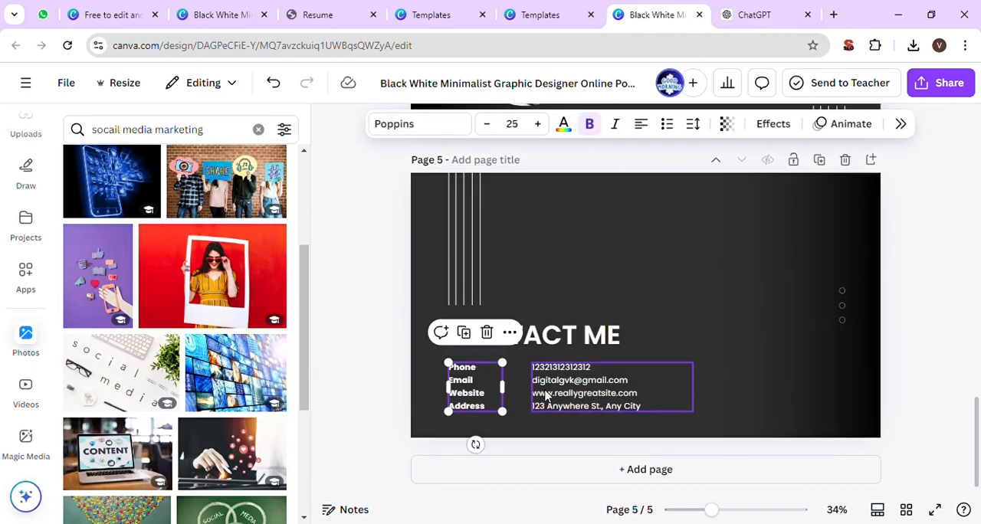
click(560, 395)
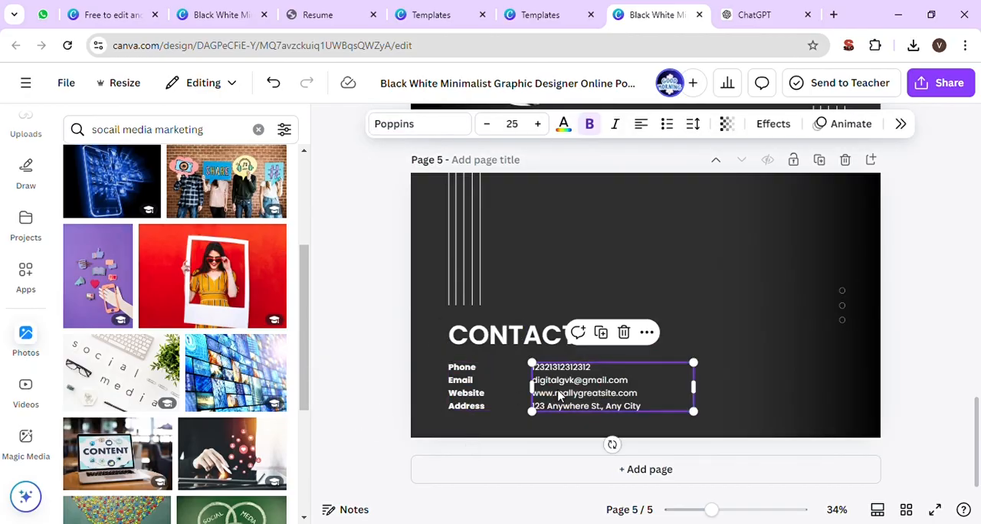
click(733, 422)
click(626, 399)
double_click(627, 393)
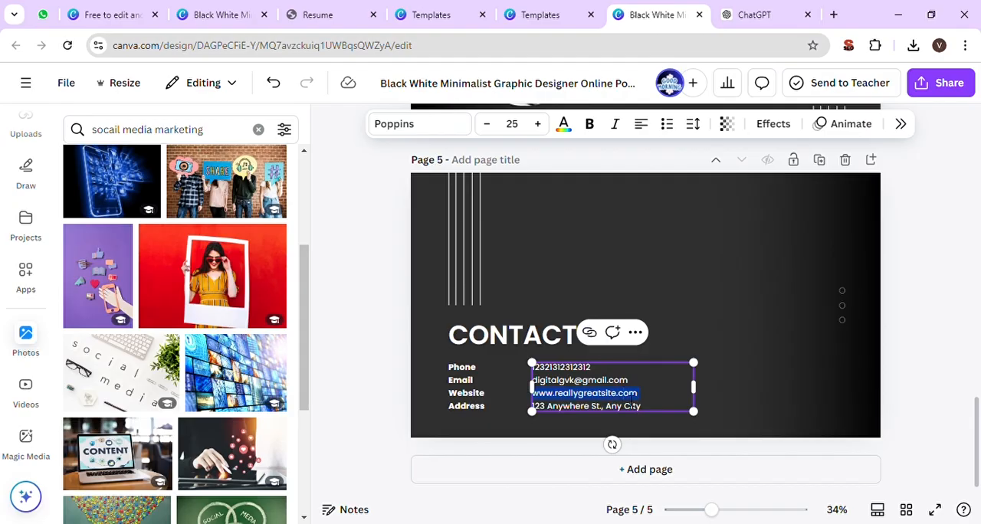
key(BackSpace)
key(BackSpace)
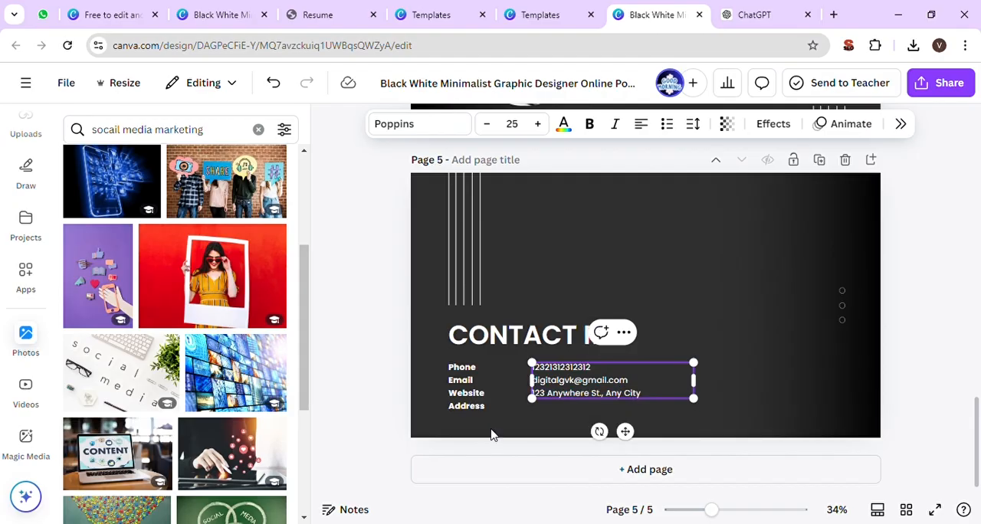
- Remove the "Website" line from the contact labels so the remaining labels match their details
click(487, 397)
double_click(486, 399)
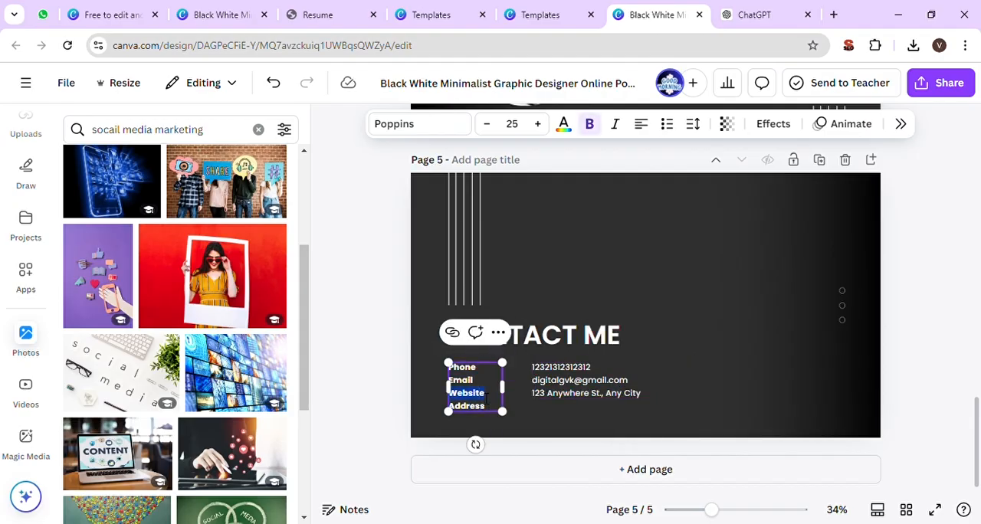
key(BackSpace)
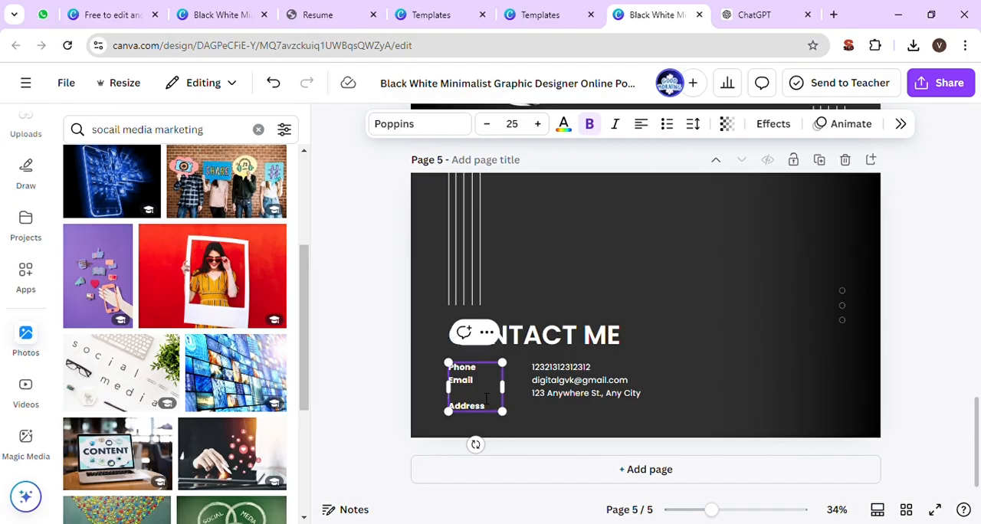
key(BackSpace)
click(340, 366)
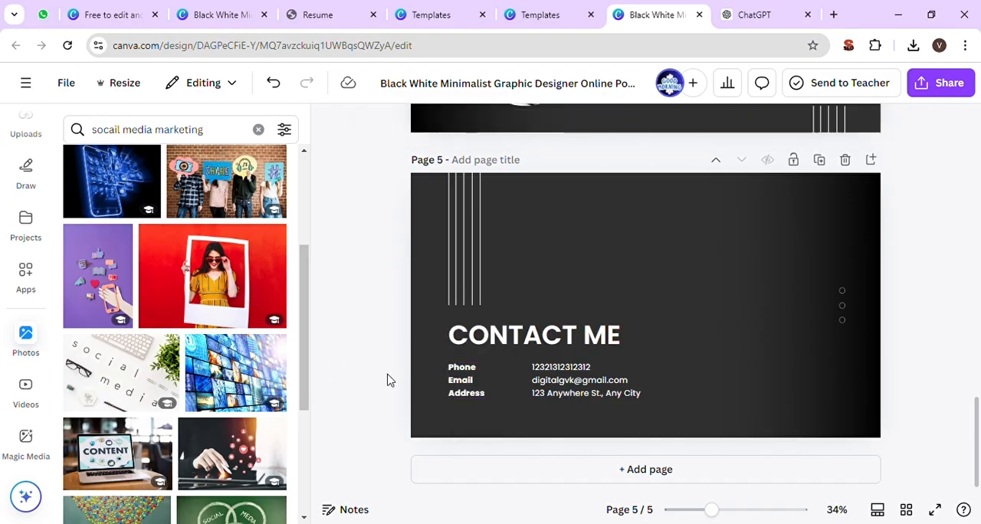
scroll(409, 387, up, 15)
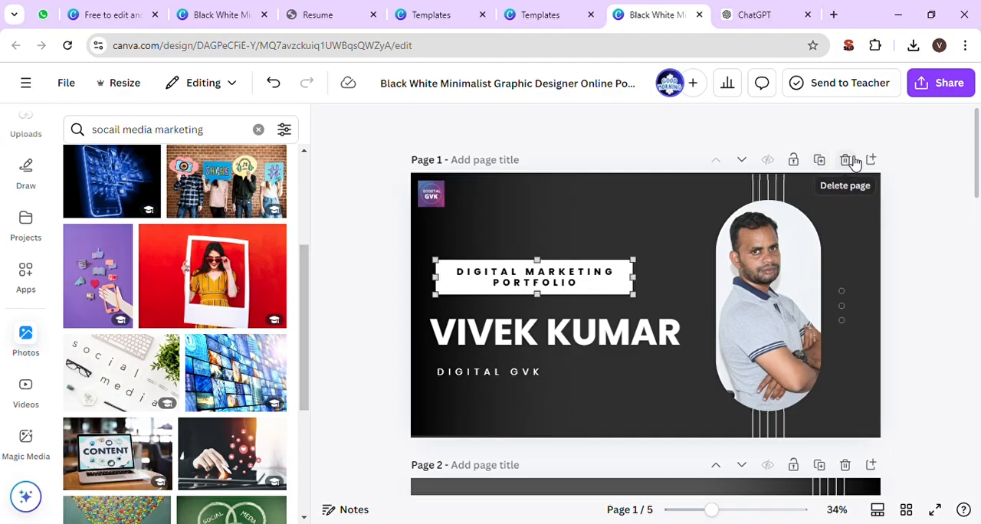
click(842, 200)
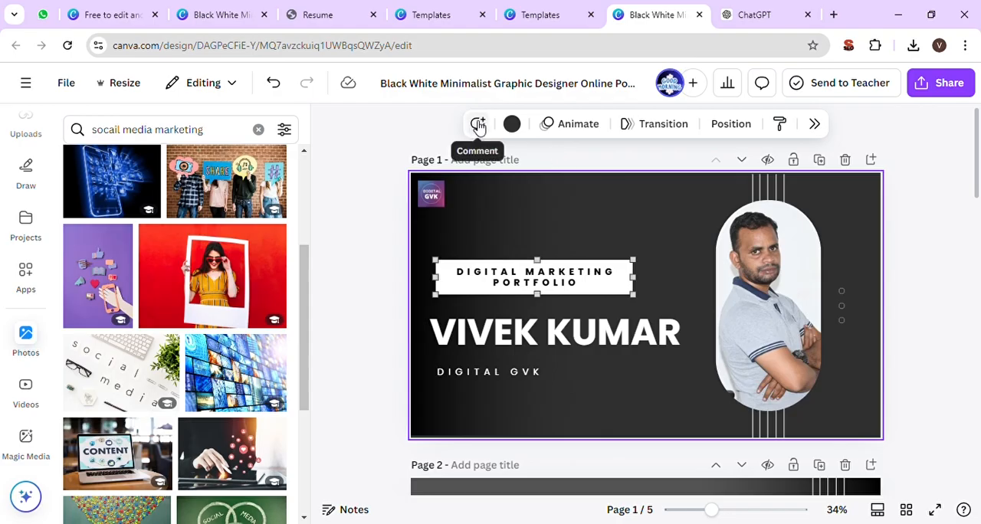
click(373, 224)
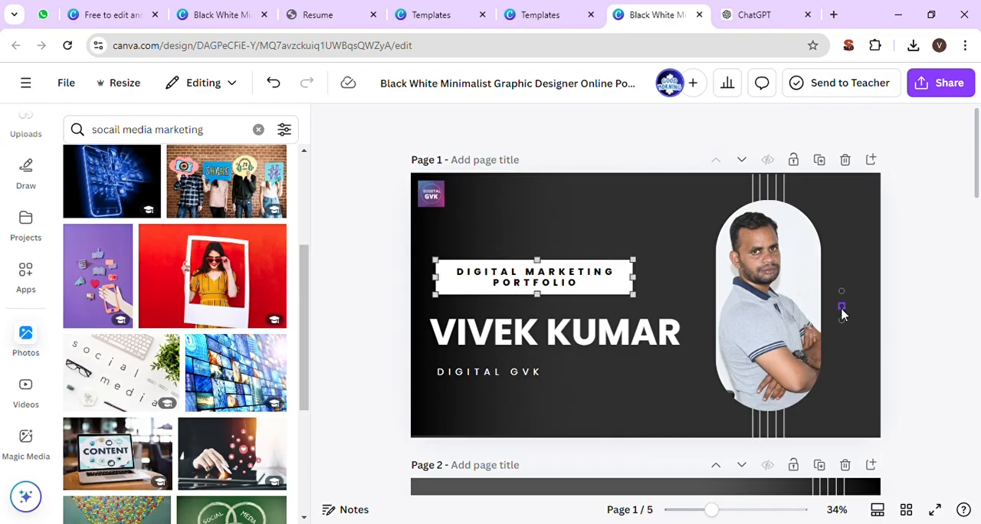
scroll(847, 310, down, 1)
click(837, 112)
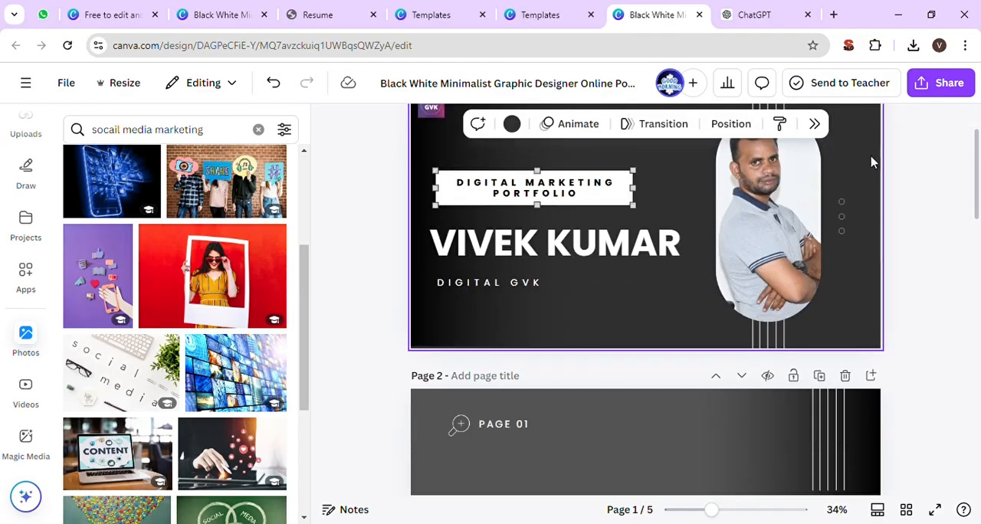
scroll(871, 158, up, 1)
click(855, 209)
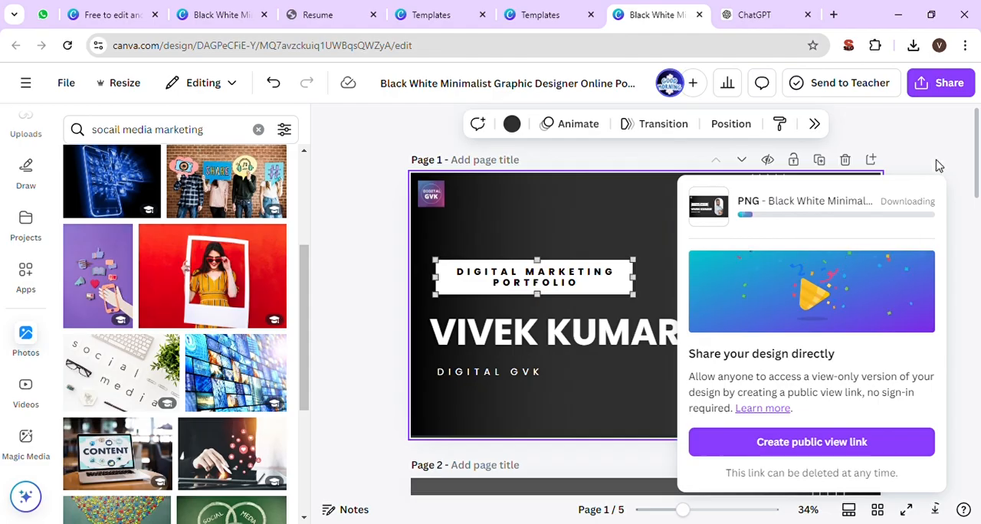
- Open the design's sharing options and set the collaboration link access to "Anyone with the link"
click(963, 92)
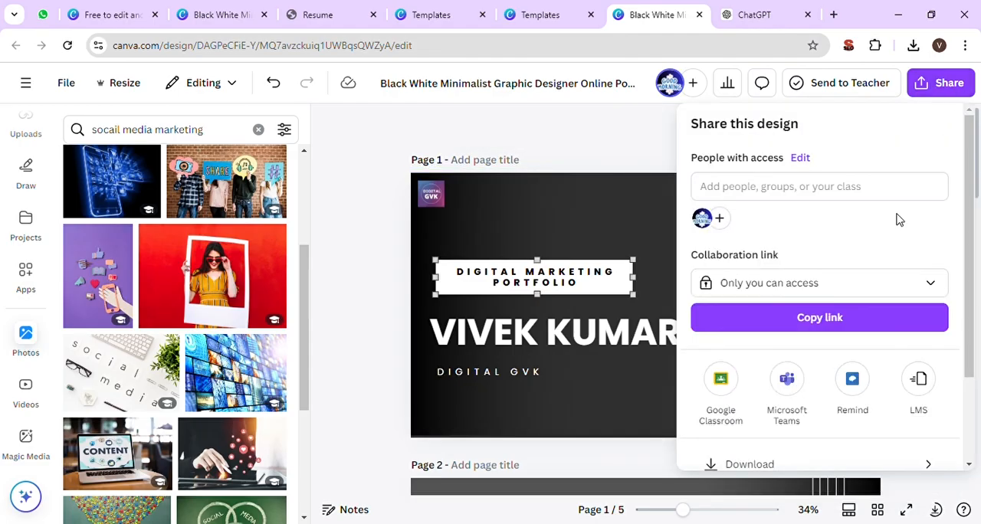
scroll(895, 216, down, 3)
click(818, 171)
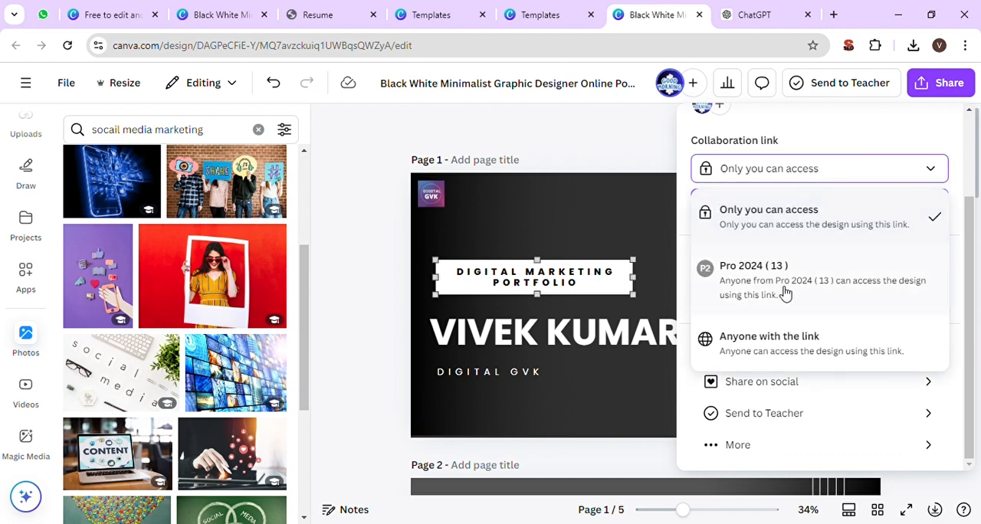
click(774, 344)
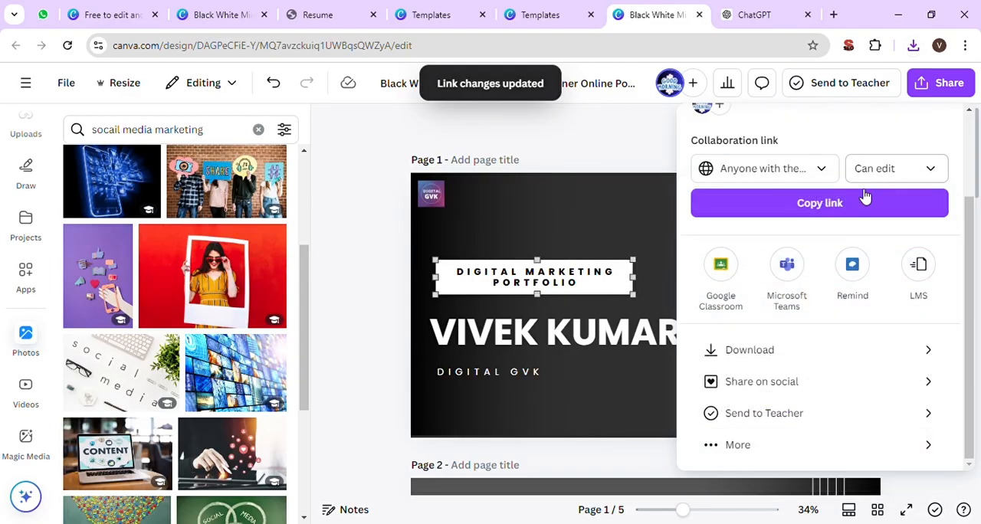
- Set the collaboration link permission to "Can view" and copy the link
scroll(849, 215, up, 2)
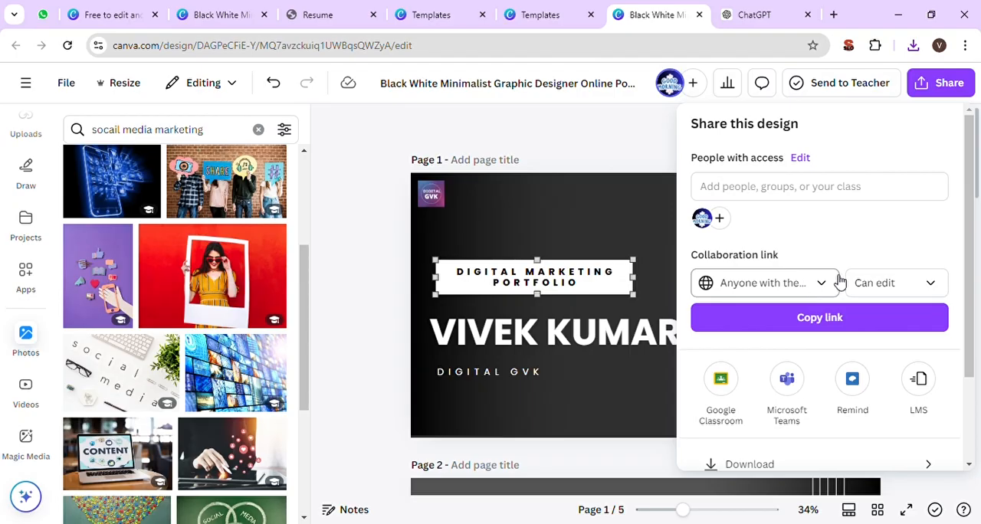
click(894, 285)
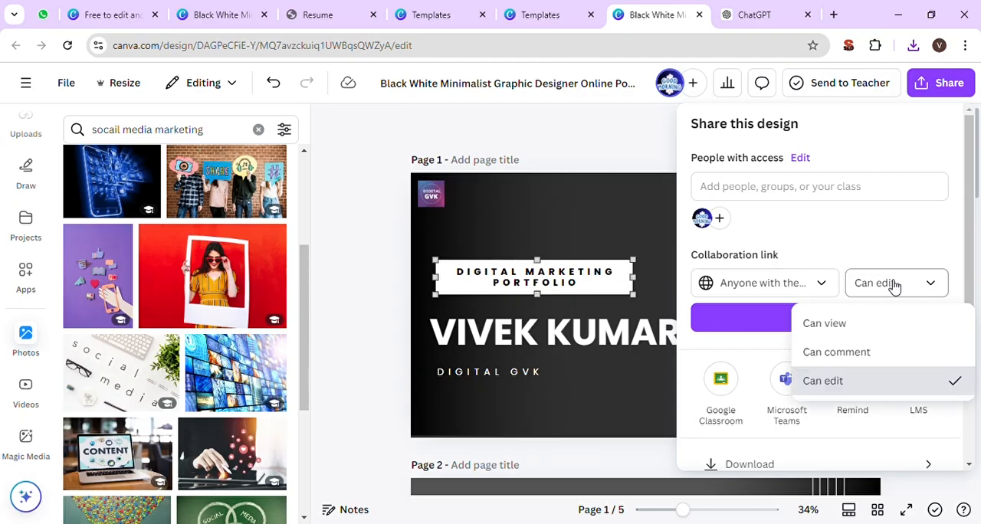
click(858, 325)
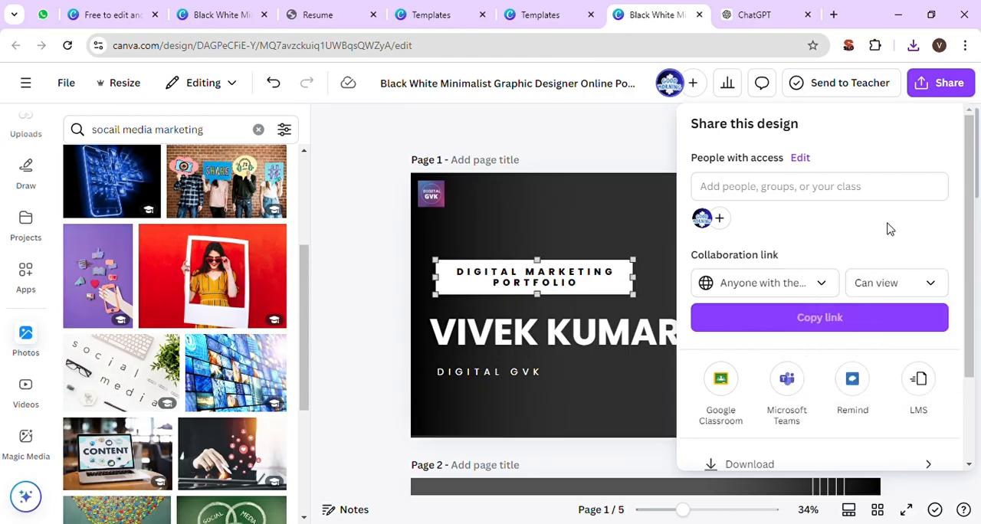
scroll(868, 241, down, 2)
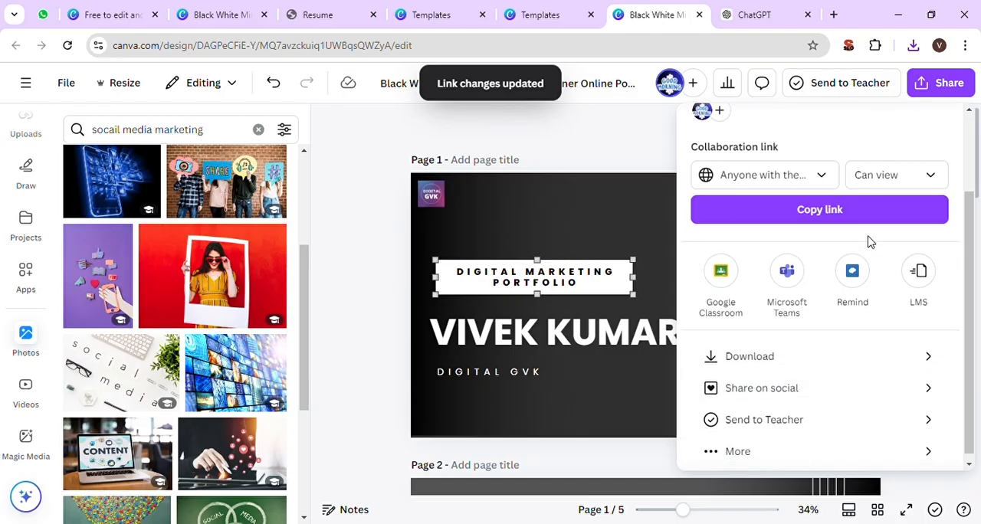
click(833, 214)
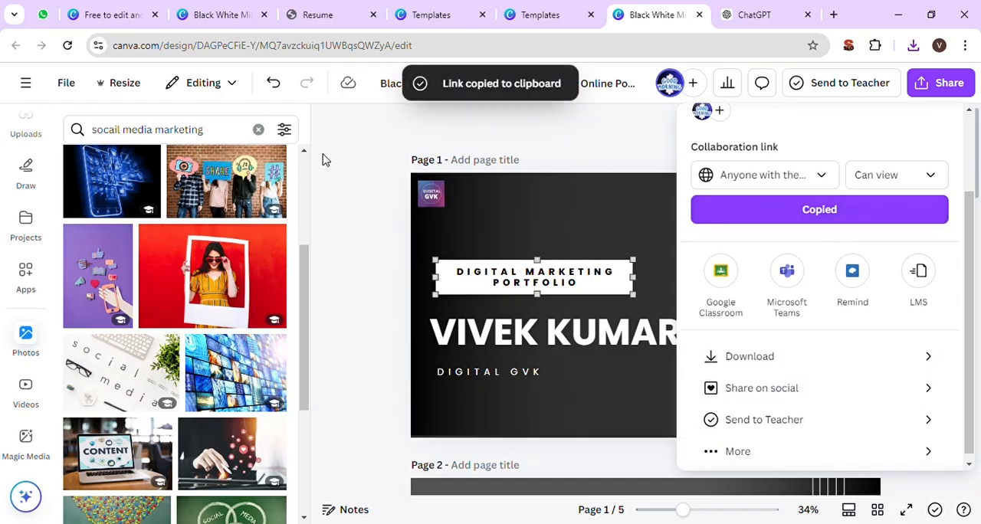
- Switch to WhatsApp Web, send the copied design link in the "My" chat and open it from the message
click(48, 16)
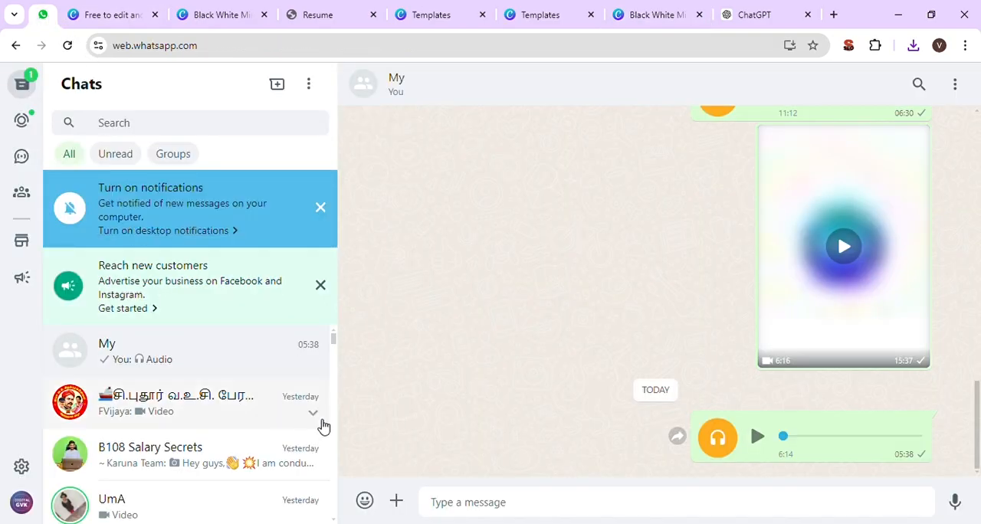
click(462, 502)
key(ctrl+v)
key(Return)
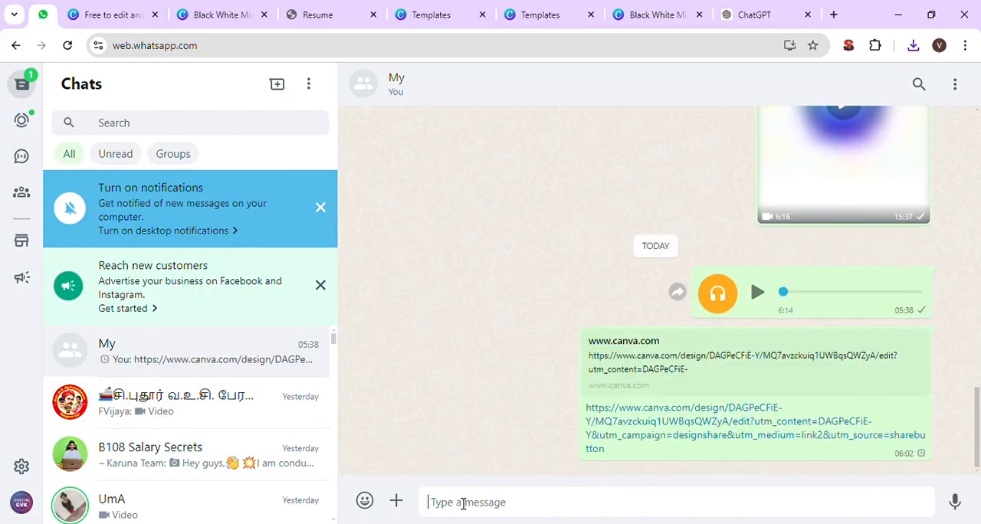
click(648, 429)
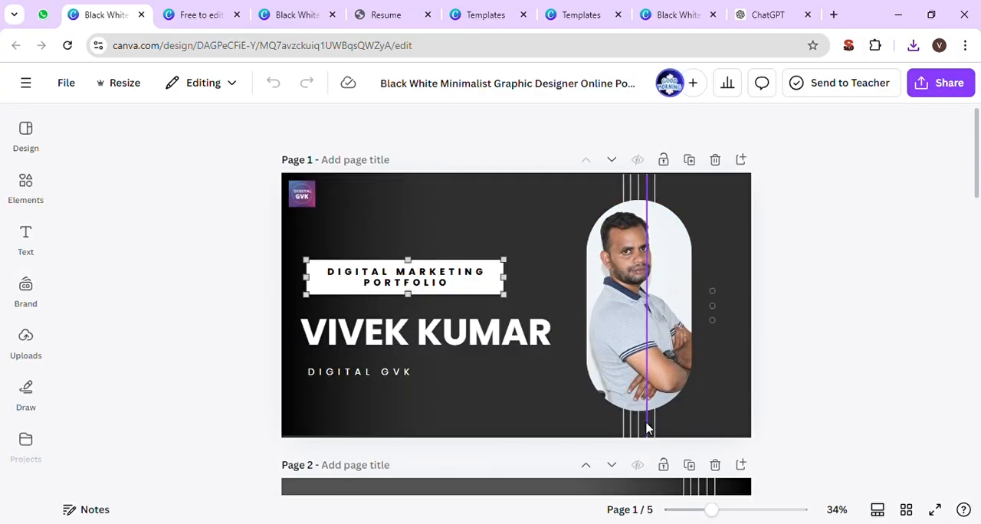
- Return to the editable design and examine its full list of publishing options, including the Website conversion
click(638, 11)
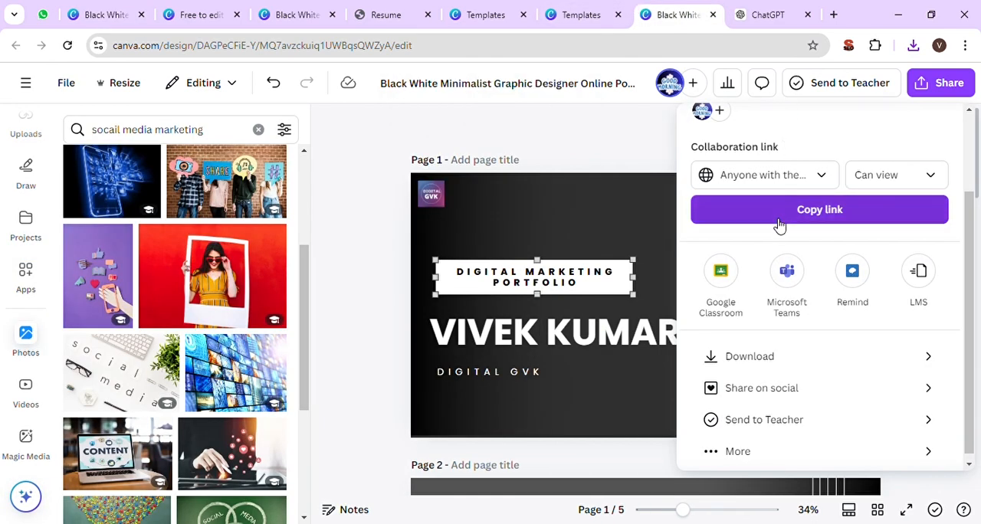
scroll(779, 223, up, 3)
scroll(775, 224, down, 3)
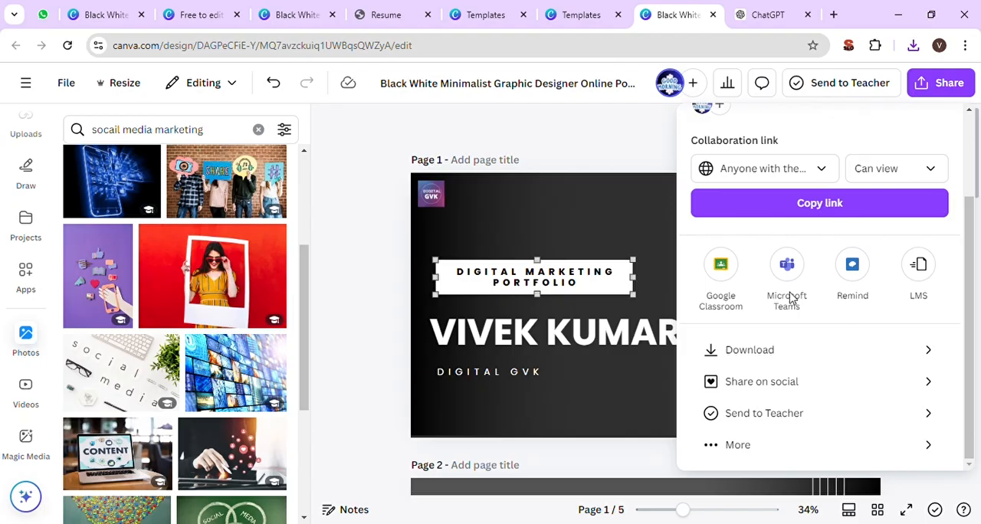
click(763, 442)
scroll(759, 442, down, 4)
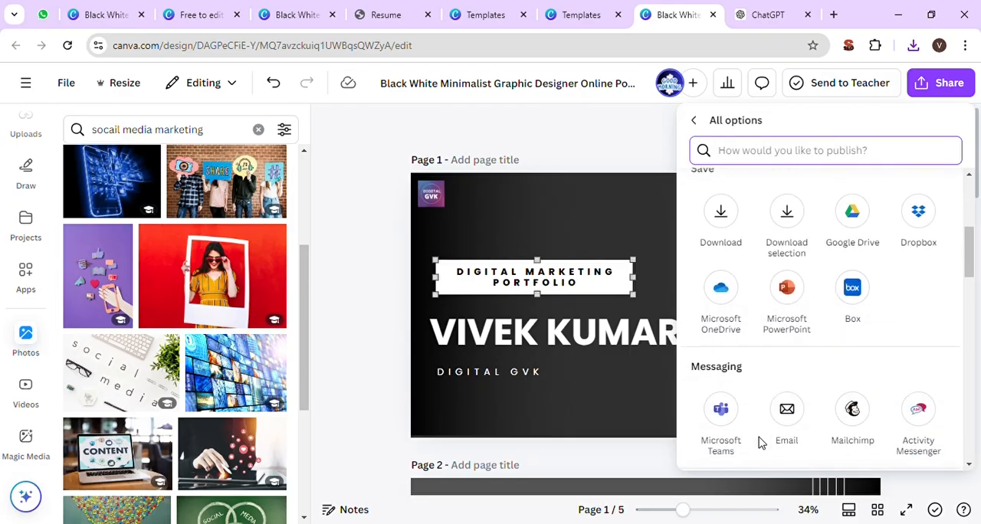
scroll(759, 441, down, 12)
scroll(760, 441, up, 15)
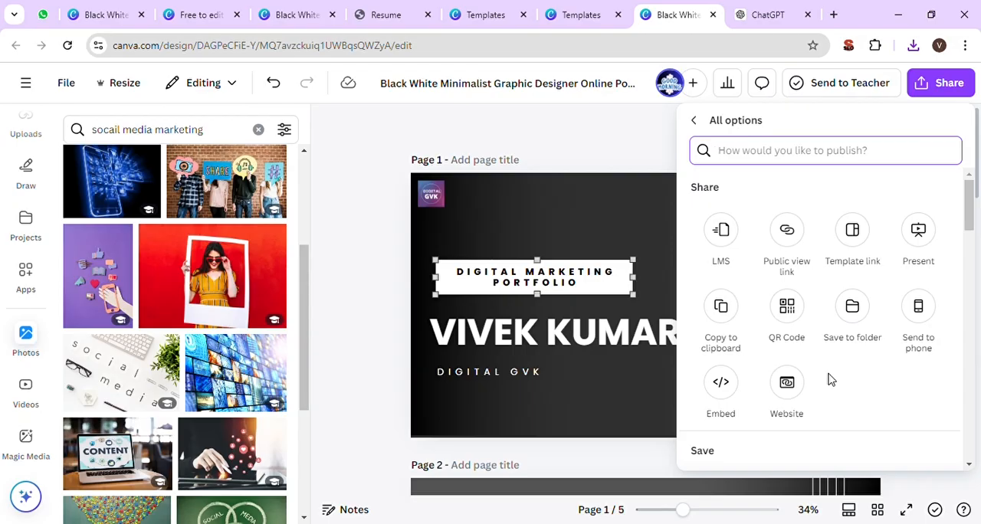
click(797, 402)
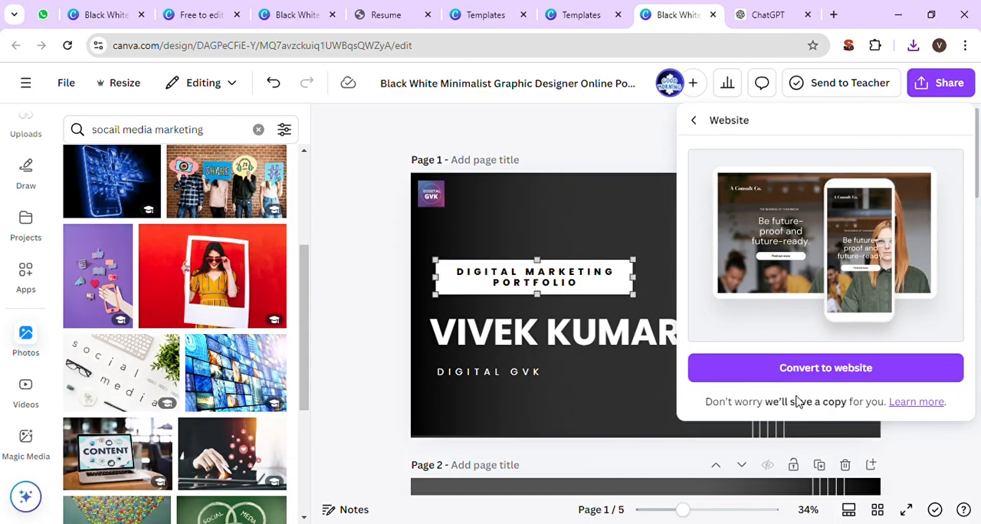
click(696, 122)
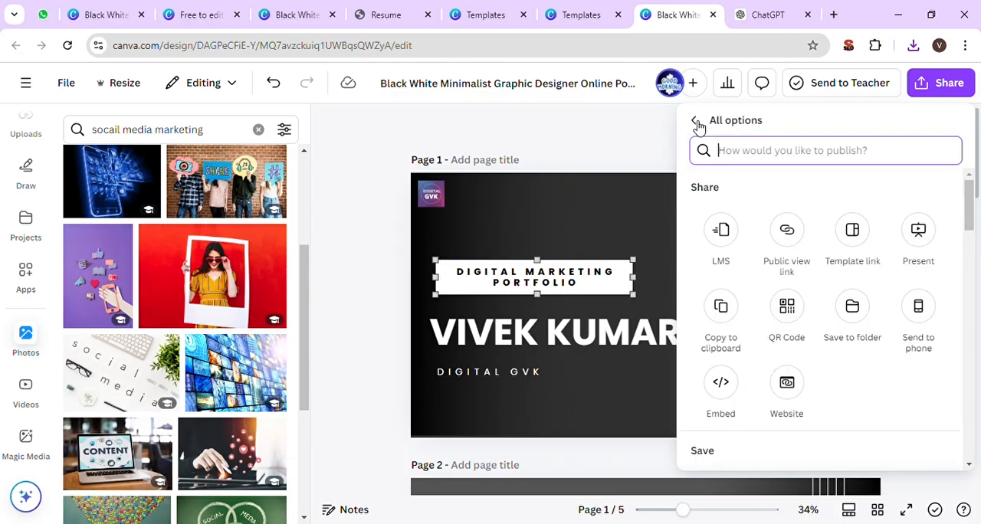
click(695, 124)
- Review the collaboration link settings, the Save, Messaging and Design publishing options, and the Website conversion page once more
scroll(828, 280, down, 2)
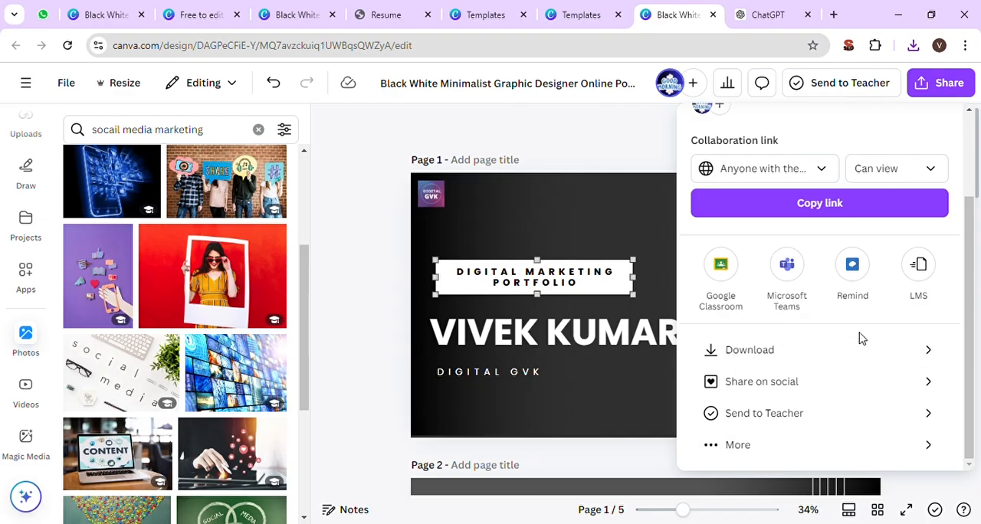
scroll(862, 338, up, 2)
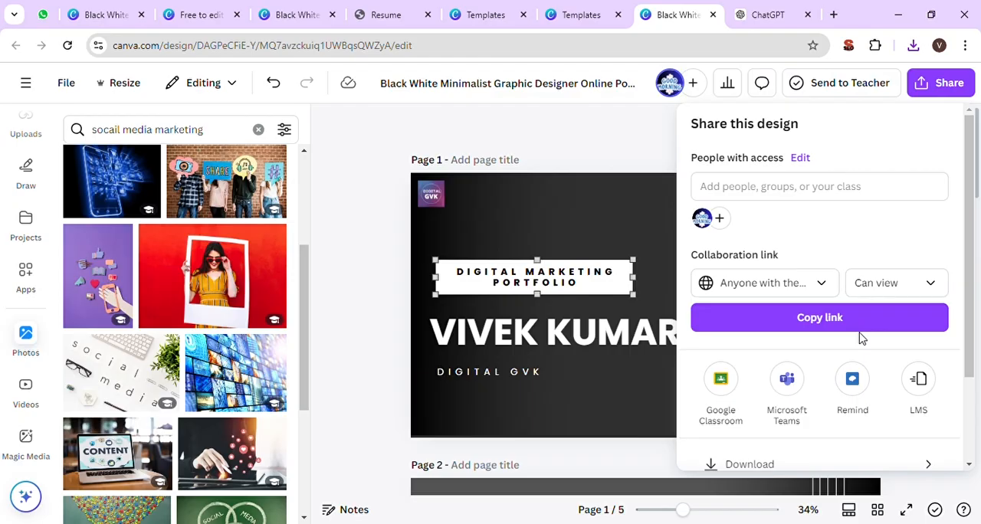
scroll(861, 338, down, 2)
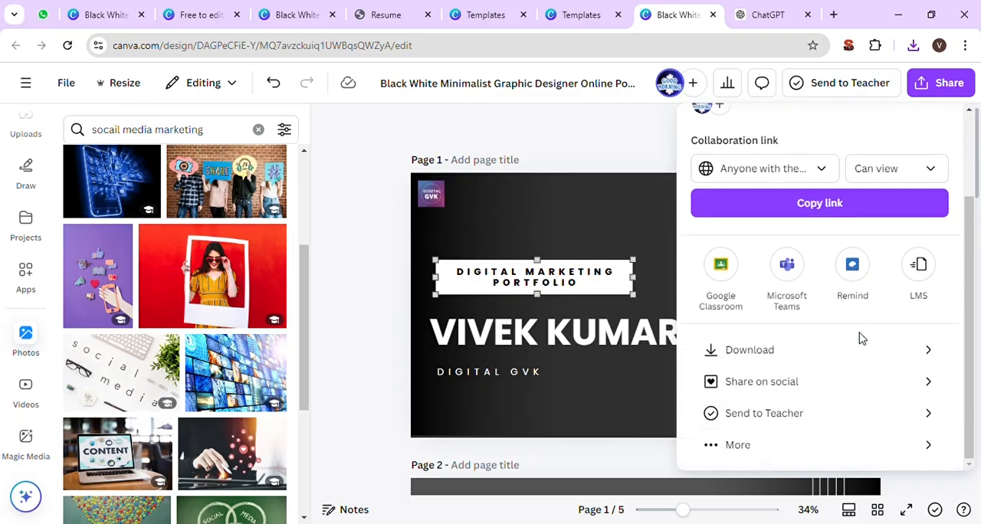
click(754, 444)
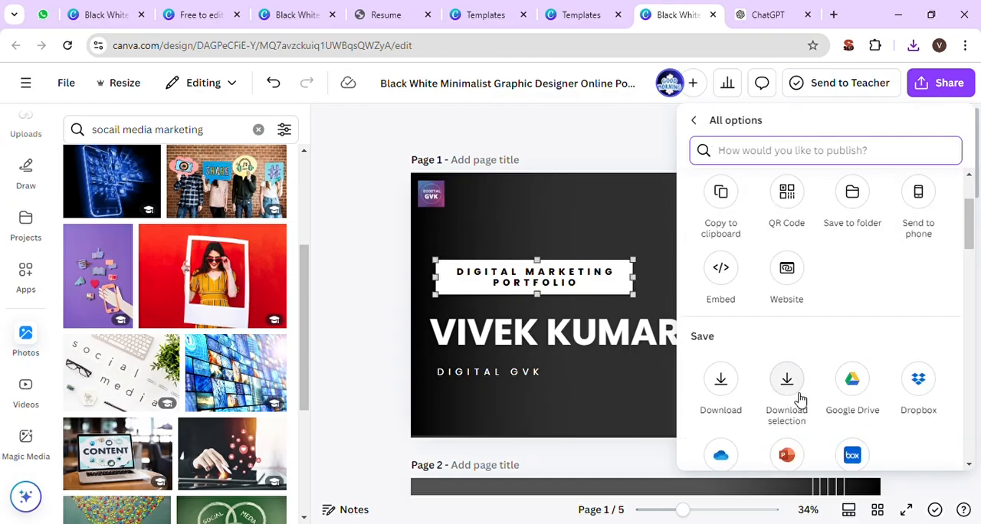
scroll(797, 400, down, 3)
scroll(794, 396, down, 10)
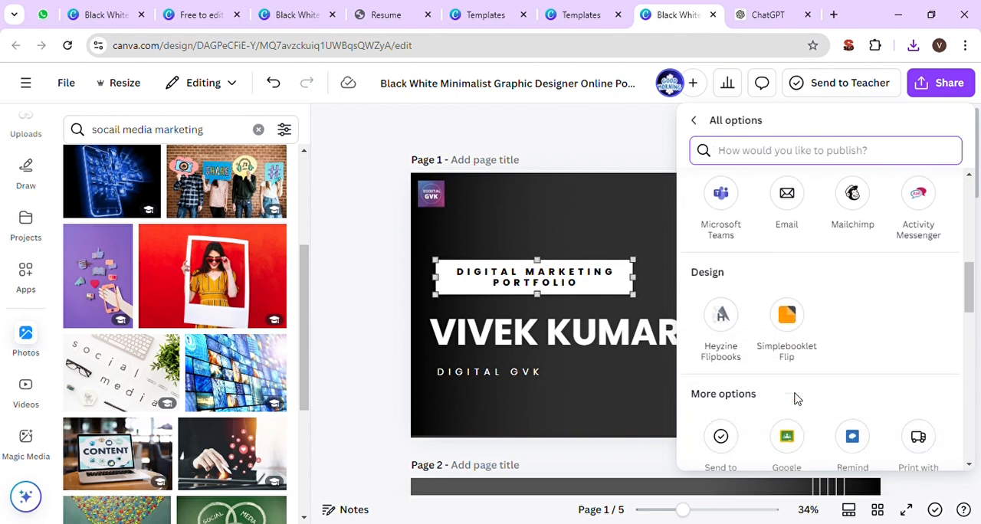
scroll(795, 395, up, 15)
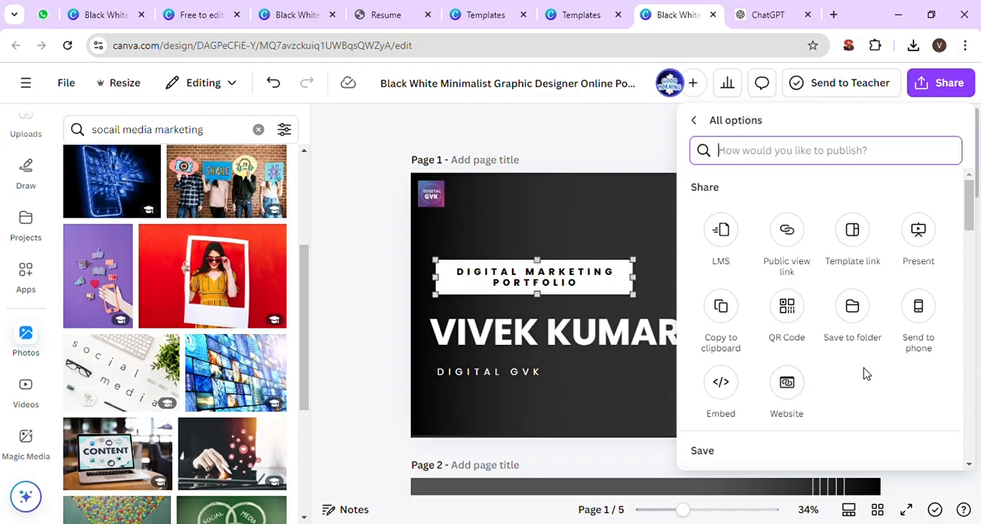
scroll(866, 373, down, 3)
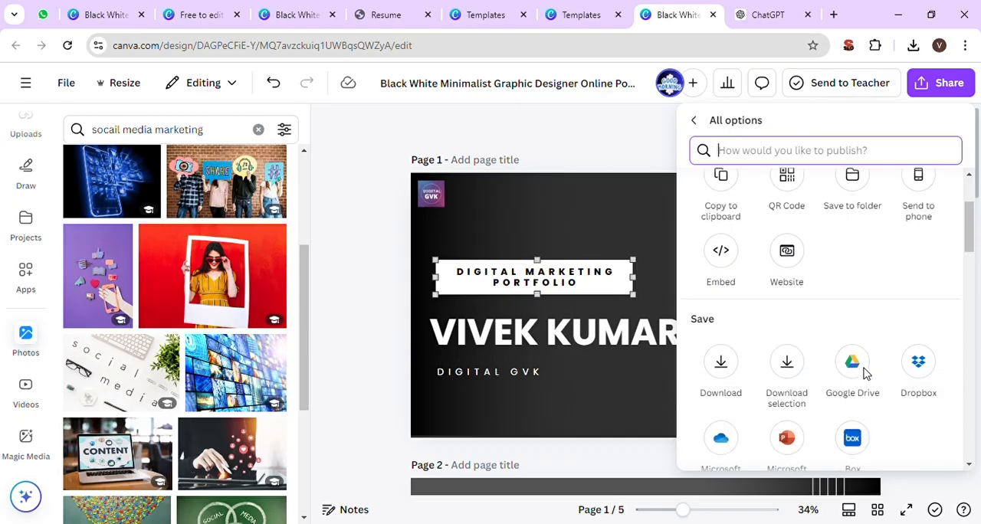
click(791, 263)
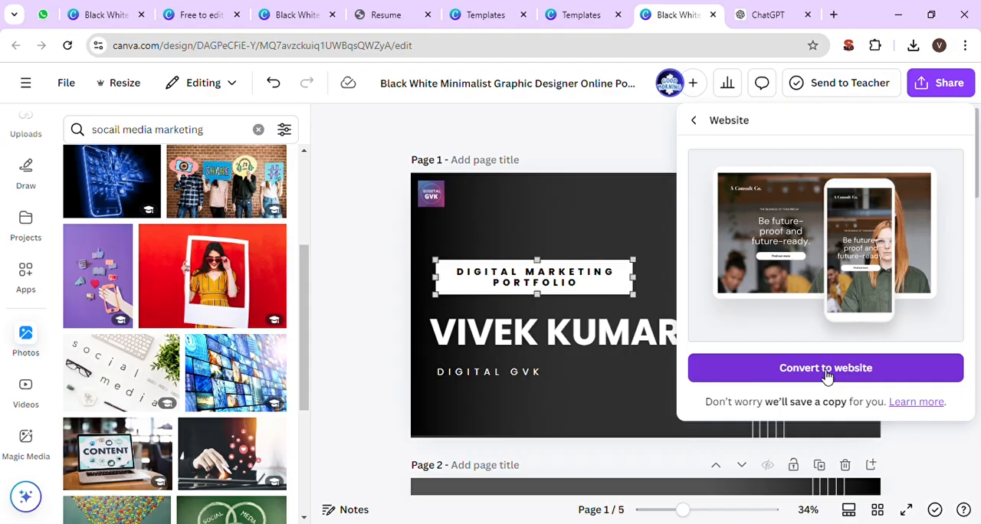
click(694, 122)
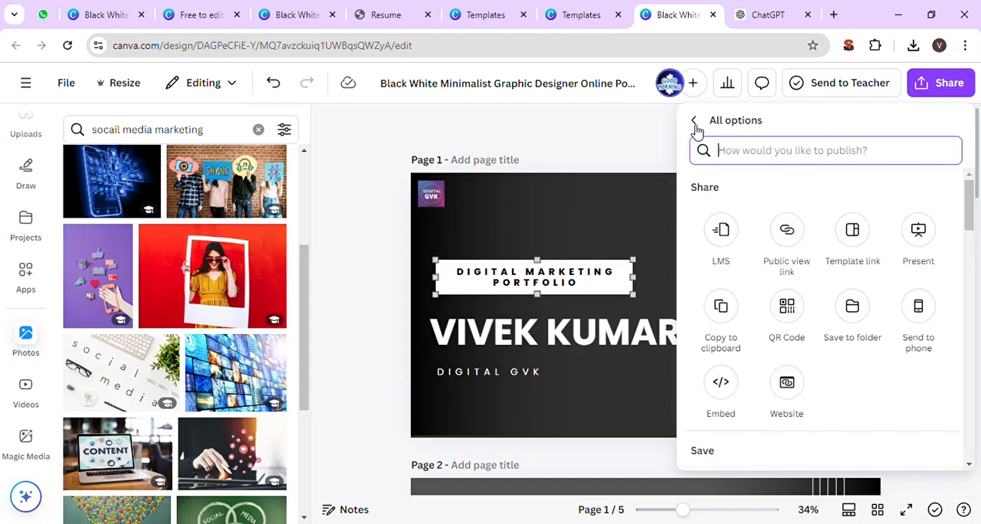
click(693, 124)
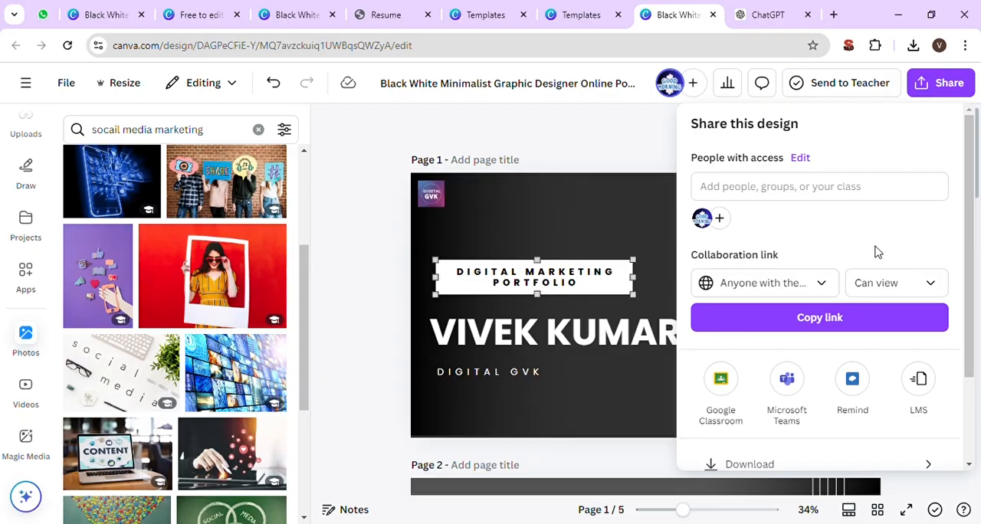
- Examine the Save, Messaging, Design and More options sections among all the design's sharing options
scroll(878, 252, down, 3)
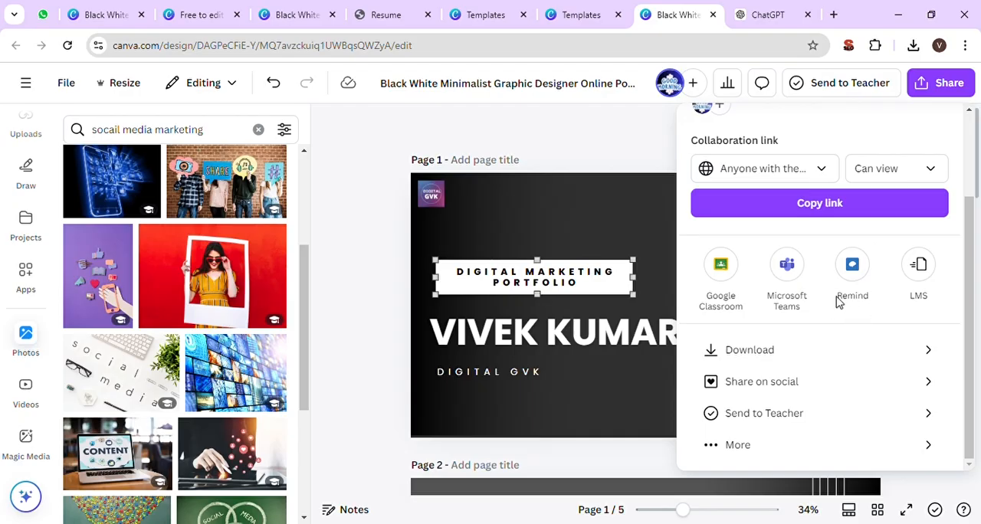
click(742, 444)
scroll(769, 425, down, 3)
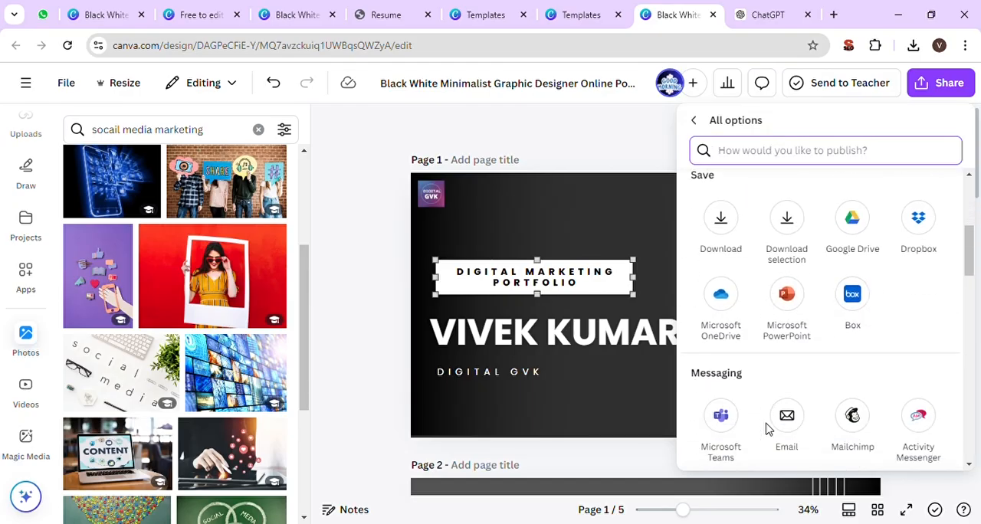
scroll(769, 429, down, 1)
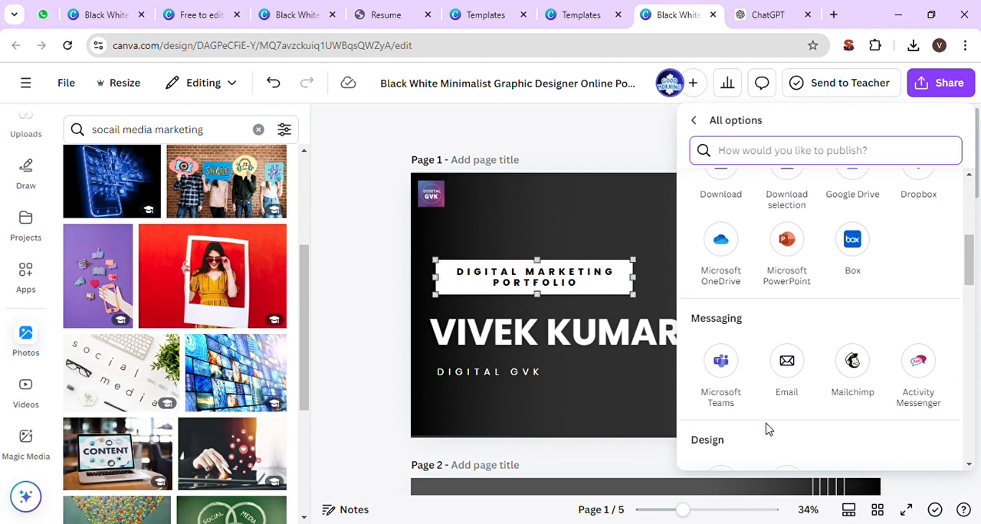
scroll(768, 429, down, 3)
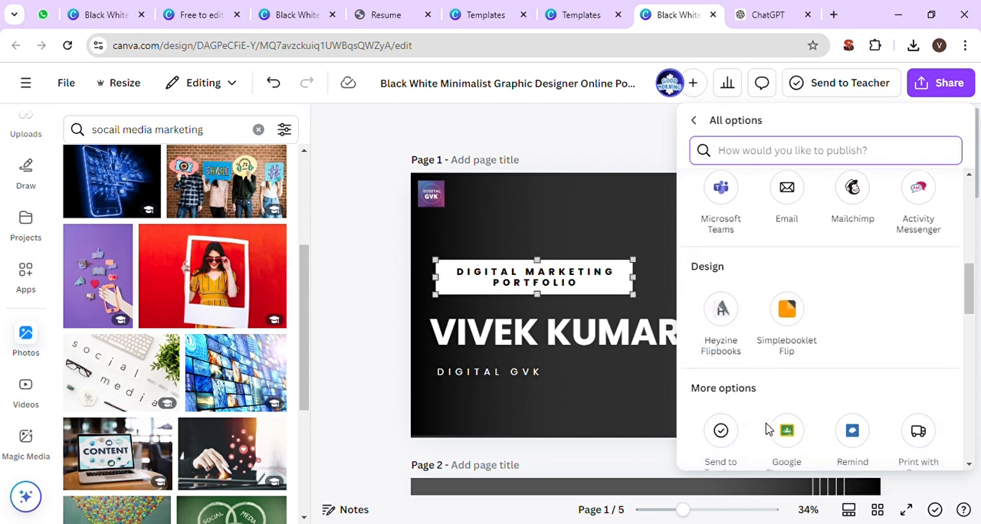
scroll(769, 429, down, 5)
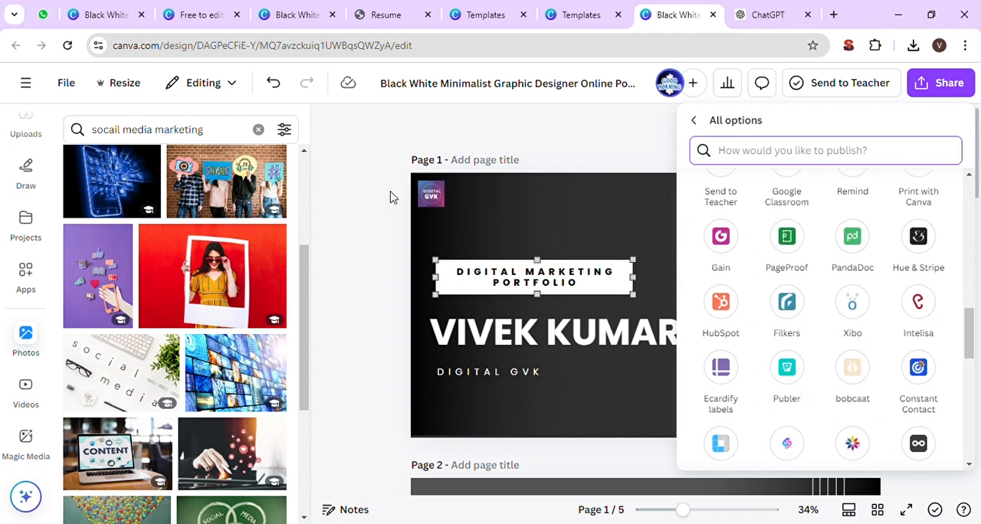
- Search Google for "linkedin" in a new browser tab and open the LinkedIn India site
click(833, 15)
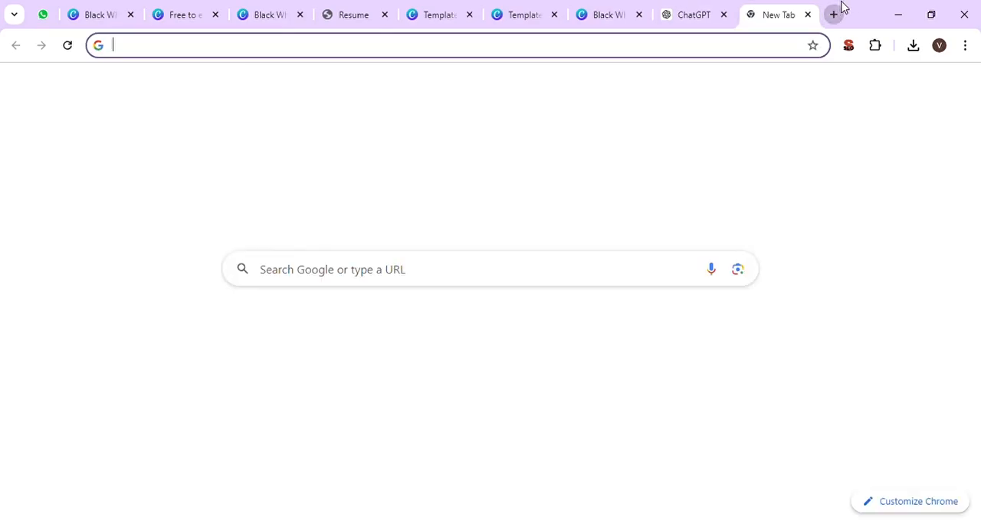
text(linkedin)
key(Return)
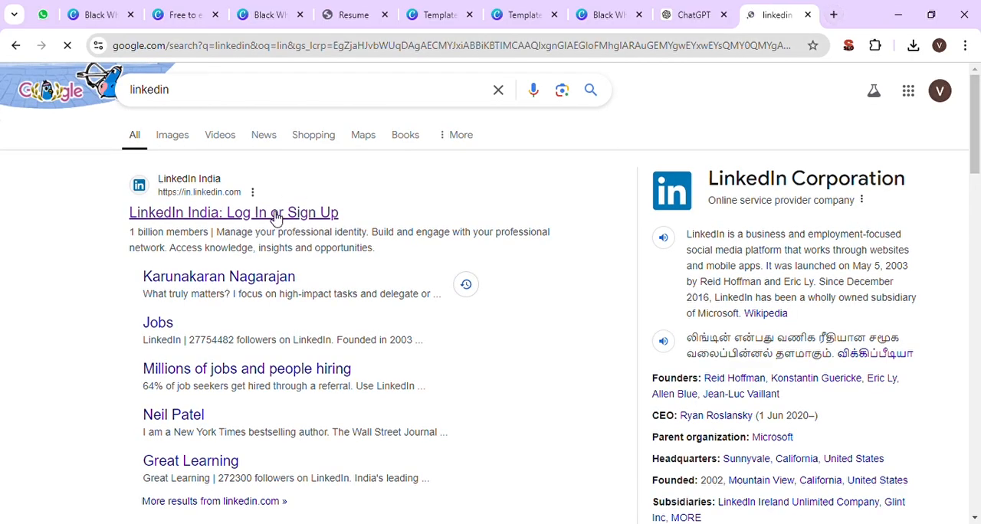
click(275, 213)
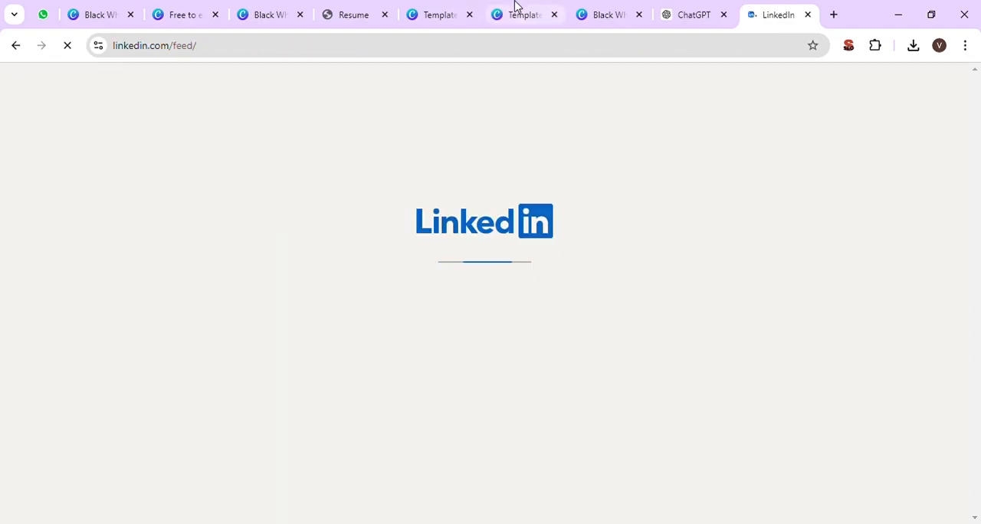
- Switch back to the Canva design, look through the remaining publishing options and close the sharing options
click(602, 12)
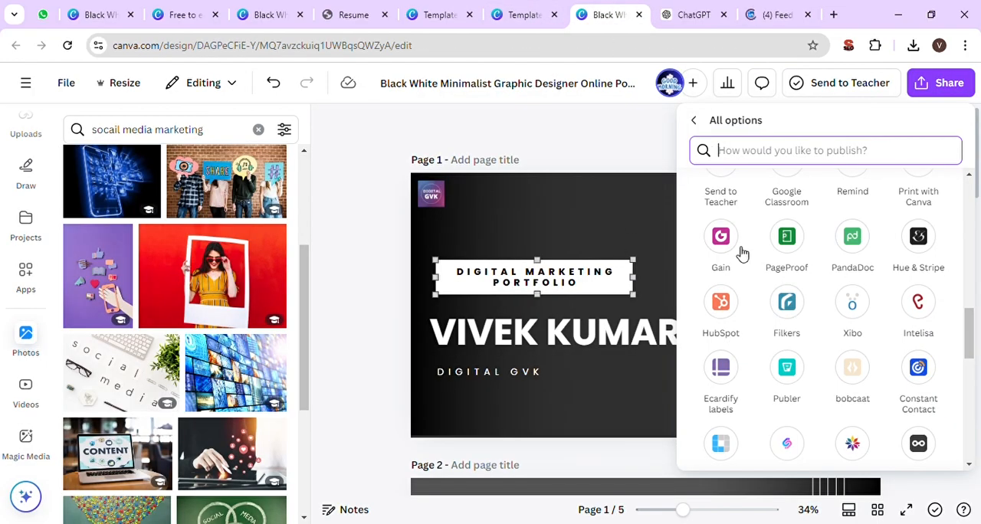
scroll(739, 255, down, 10)
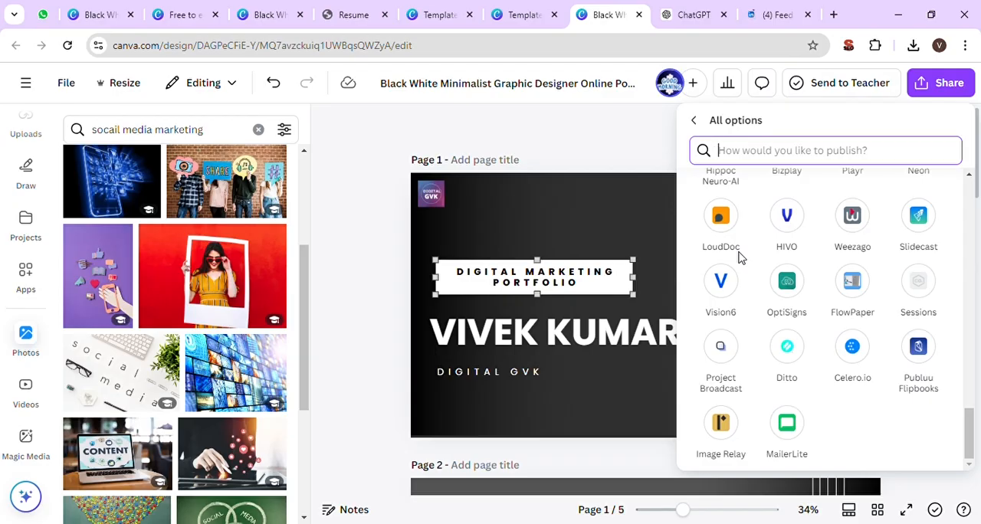
click(607, 151)
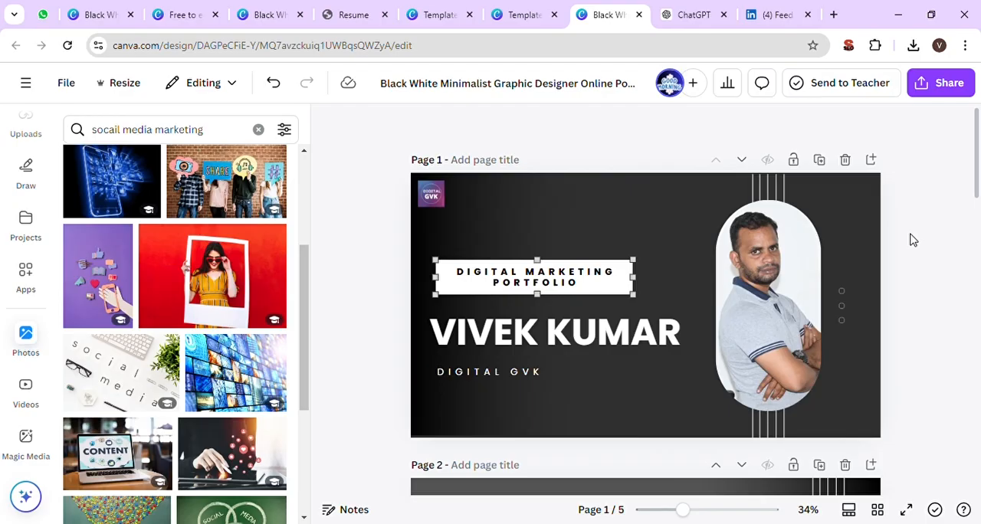
scroll(912, 241, down, 1)
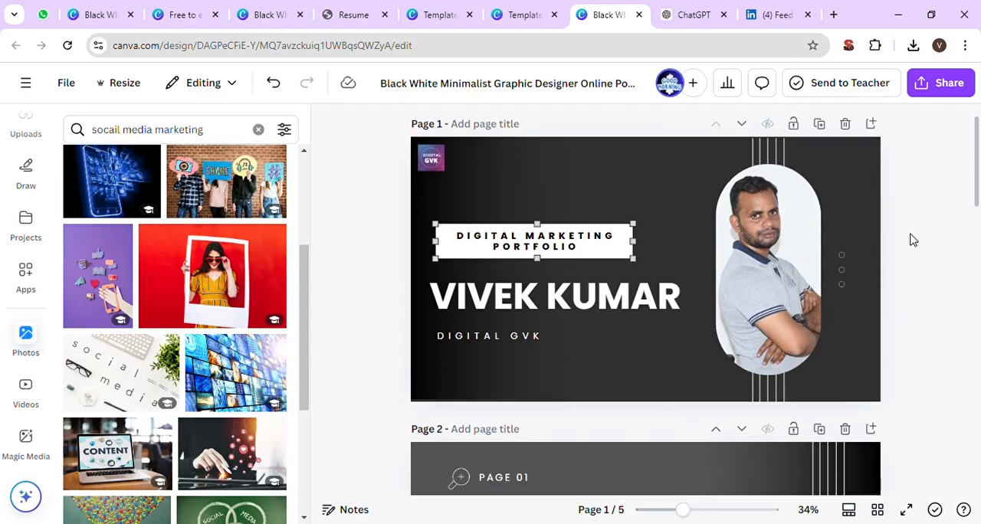